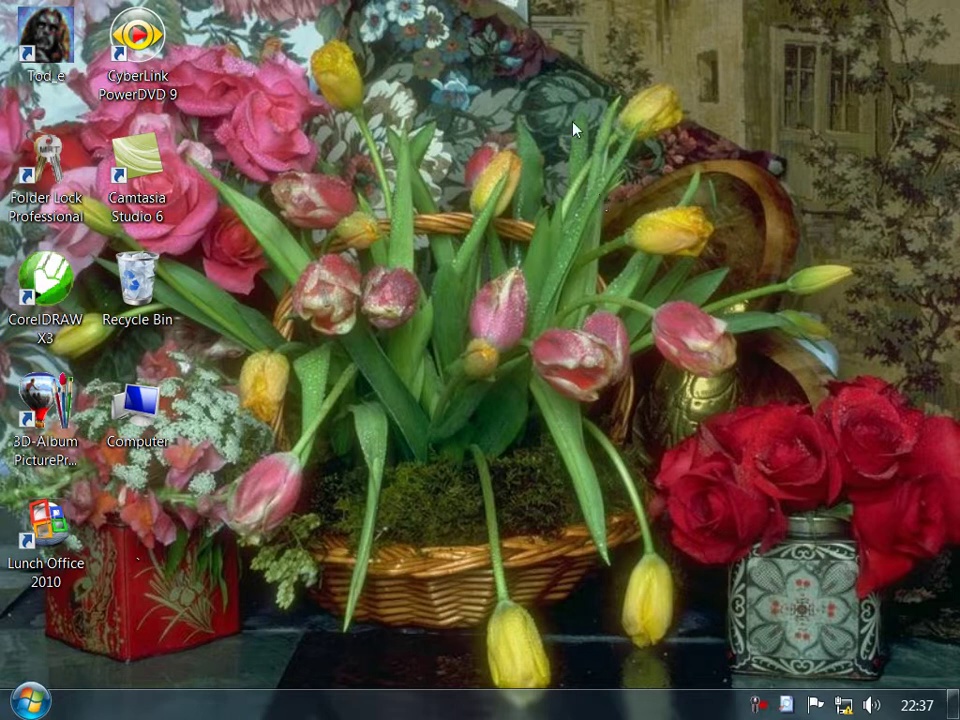
Launch WordPad from the Accessories group of installed programs, and close its window.
{"action": "right_click", "coordinate": [573, 122]}
{"action": "left_click", "coordinate": [613, 181]}
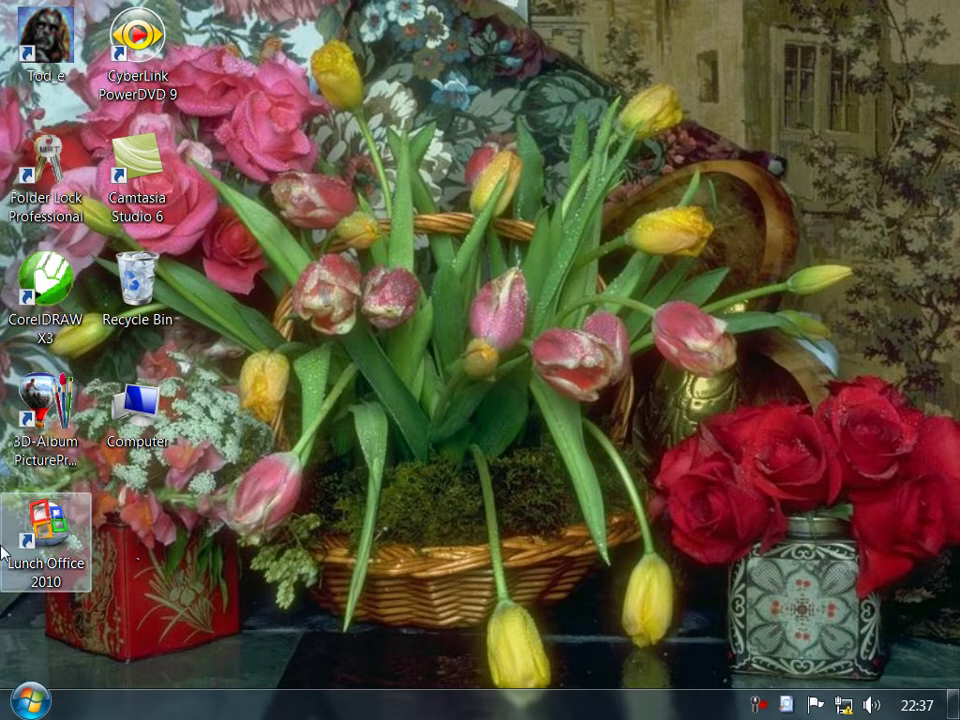
{"action": "left_click", "coordinate": [30, 702]}
{"action": "left_click", "coordinate": [166, 662]}
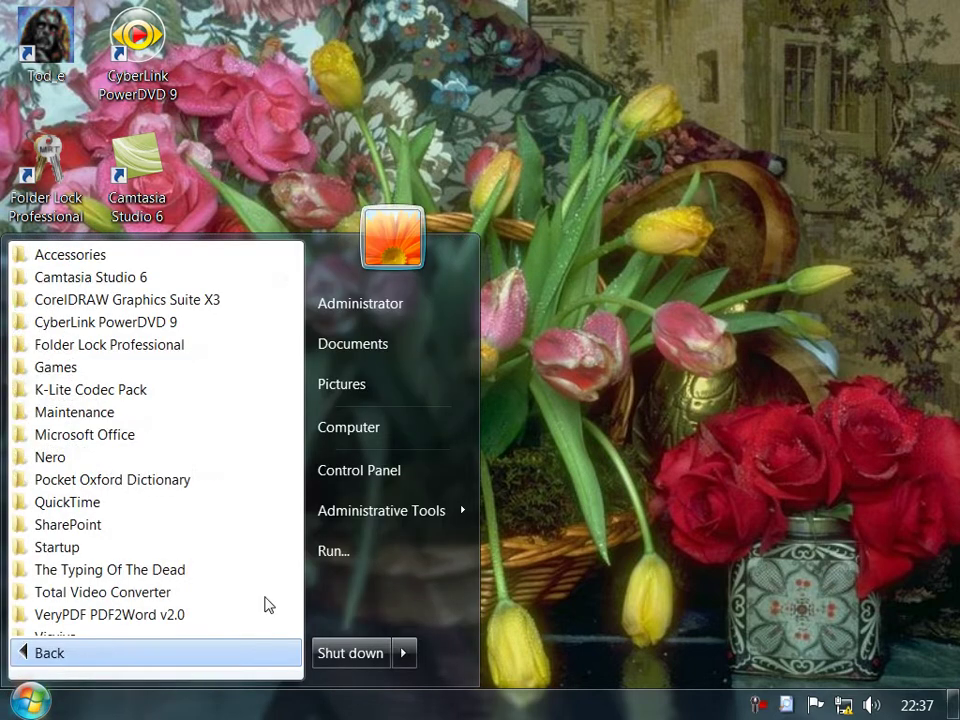
{"action": "left_click", "coordinate": [77, 256]}
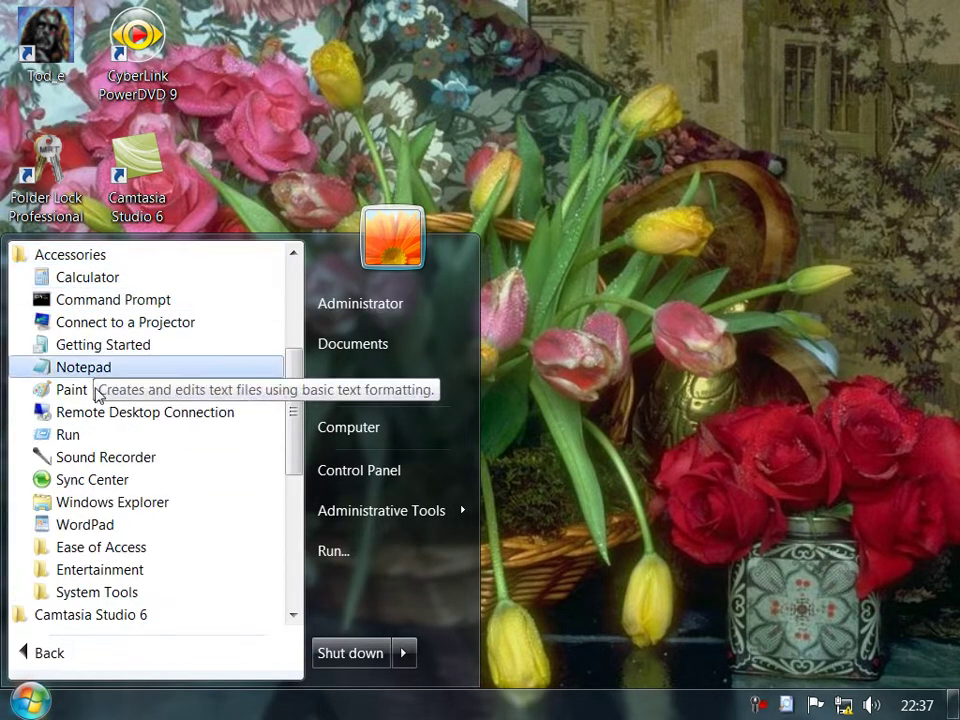
{"action": "left_click", "coordinate": [101, 530]}
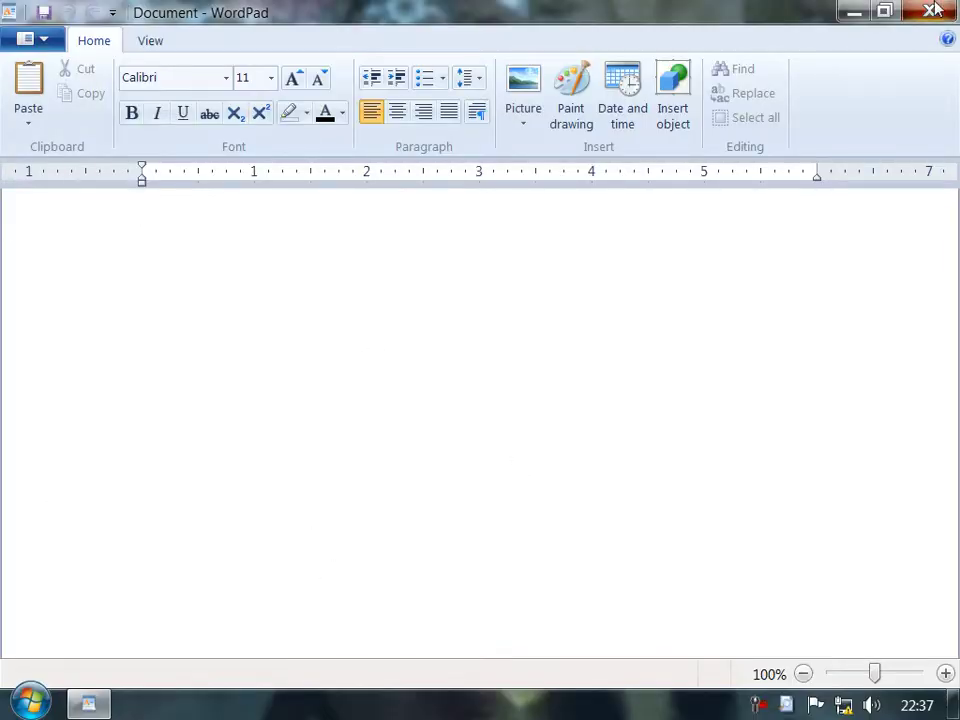
{"action": "key", "text": "alt+F4"}
Launch WordPad through the Run dialog with the command "wordpad", and close its window.
{"action": "left_click", "coordinate": [30, 702]}
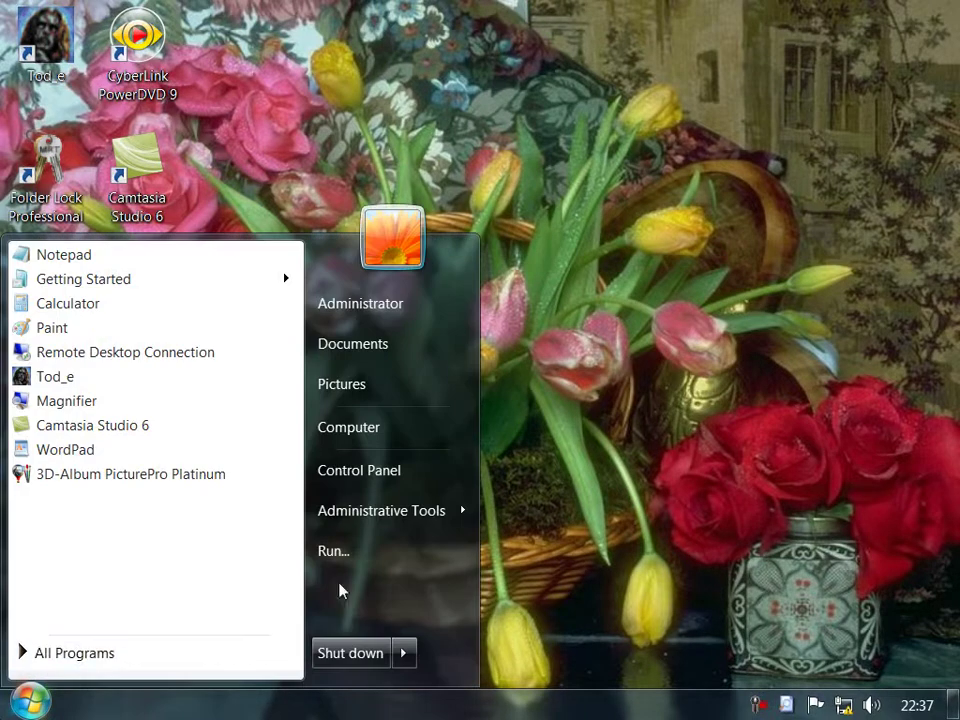
{"action": "left_click", "coordinate": [366, 565]}
{"action": "type", "text": "wo"}
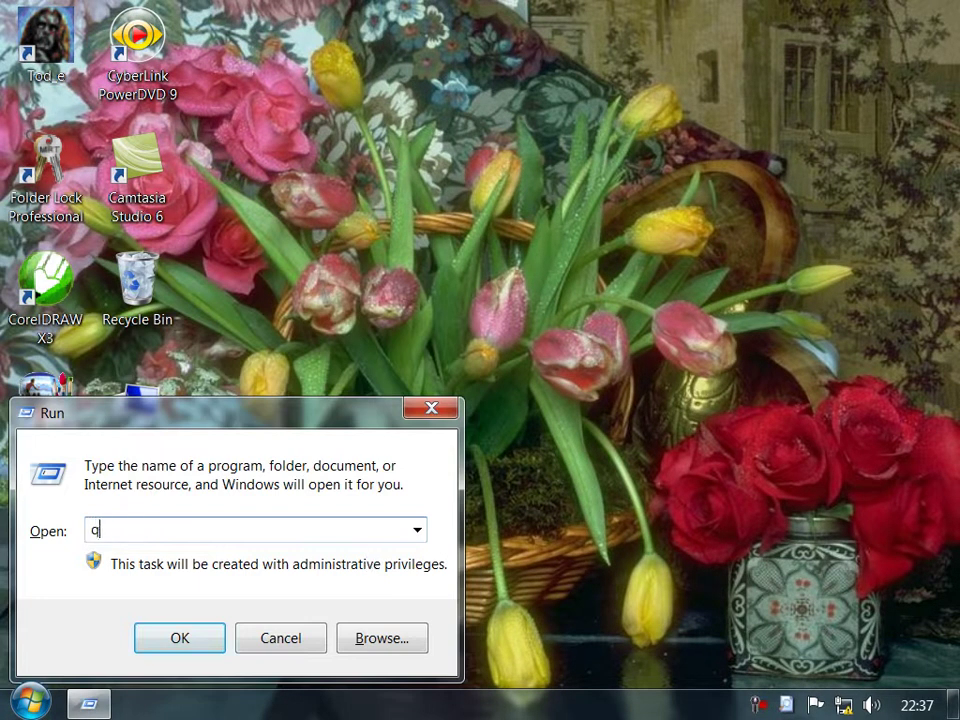
{"action": "type", "text": "rdpad"}
{"action": "key", "text": "Return"}
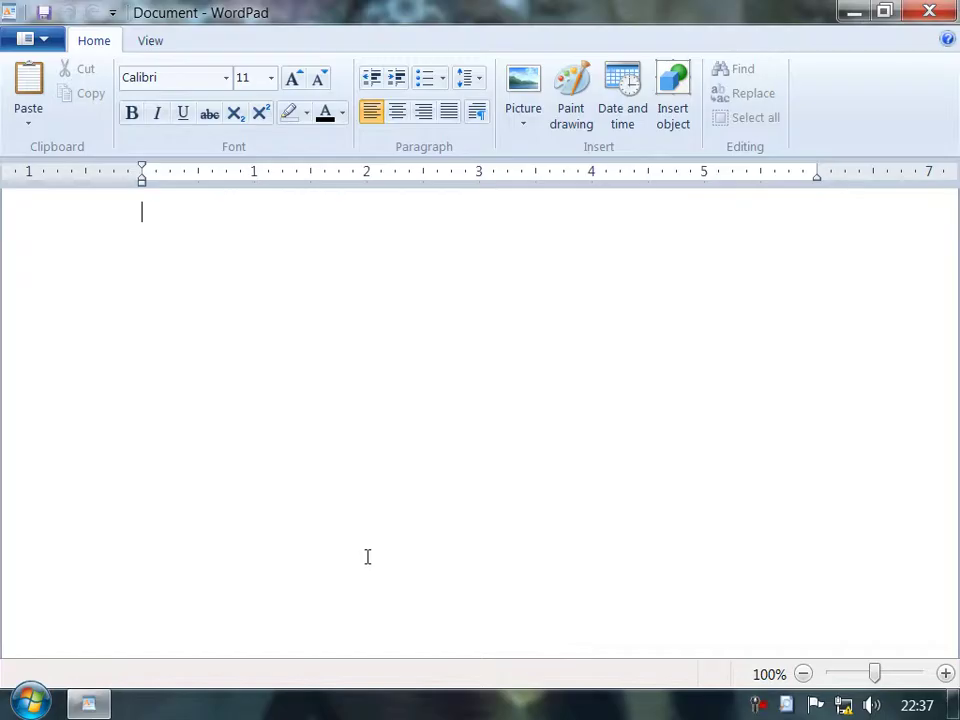
{"action": "left_click", "coordinate": [929, 11]}
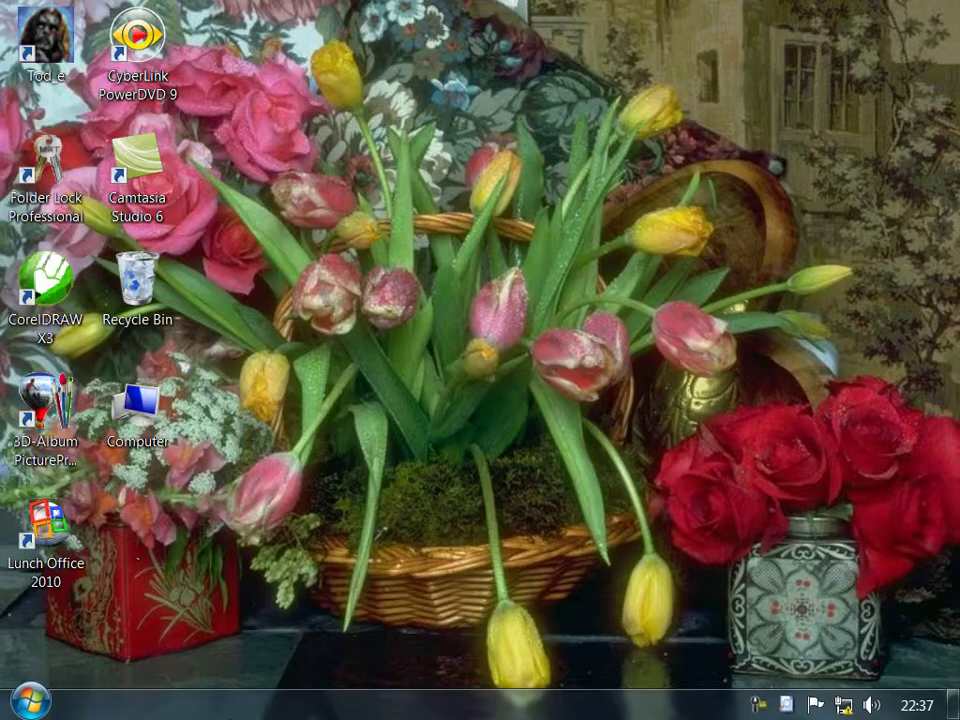
Open a command prompt through the Run dialog with the command "cmd".
{"action": "left_click", "coordinate": [30, 702]}
{"action": "left_click", "coordinate": [381, 553]}
{"action": "type", "text": "cmd"}
{"action": "key", "text": "Return"}
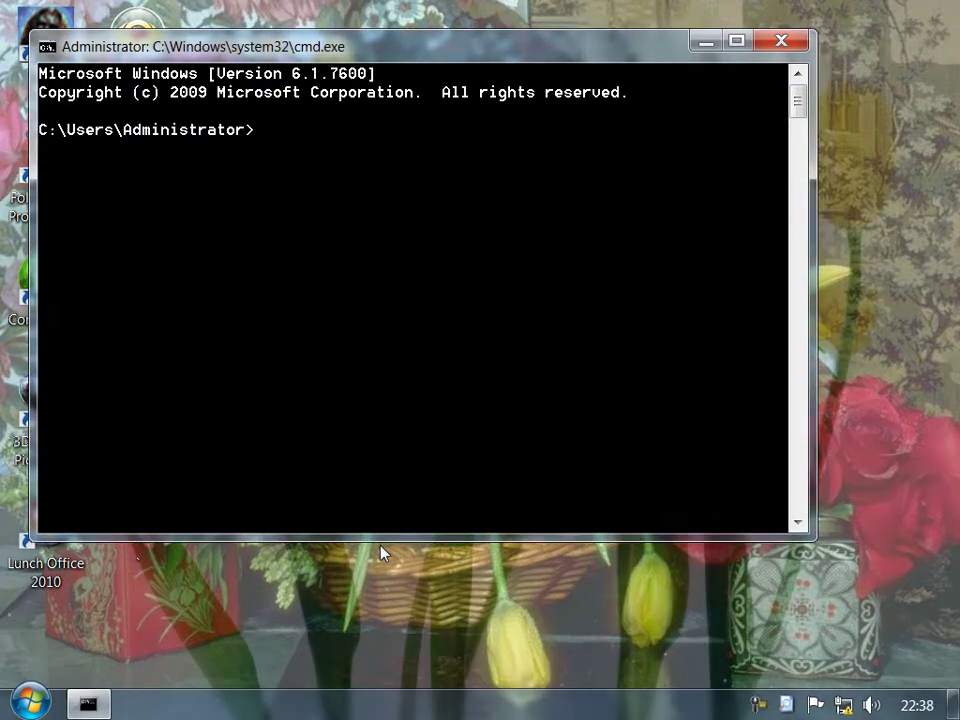
Launch WordPad with the command "start wordpad", and close both WordPad and the command prompt.
{"action": "type", "text": "start wordpad"}
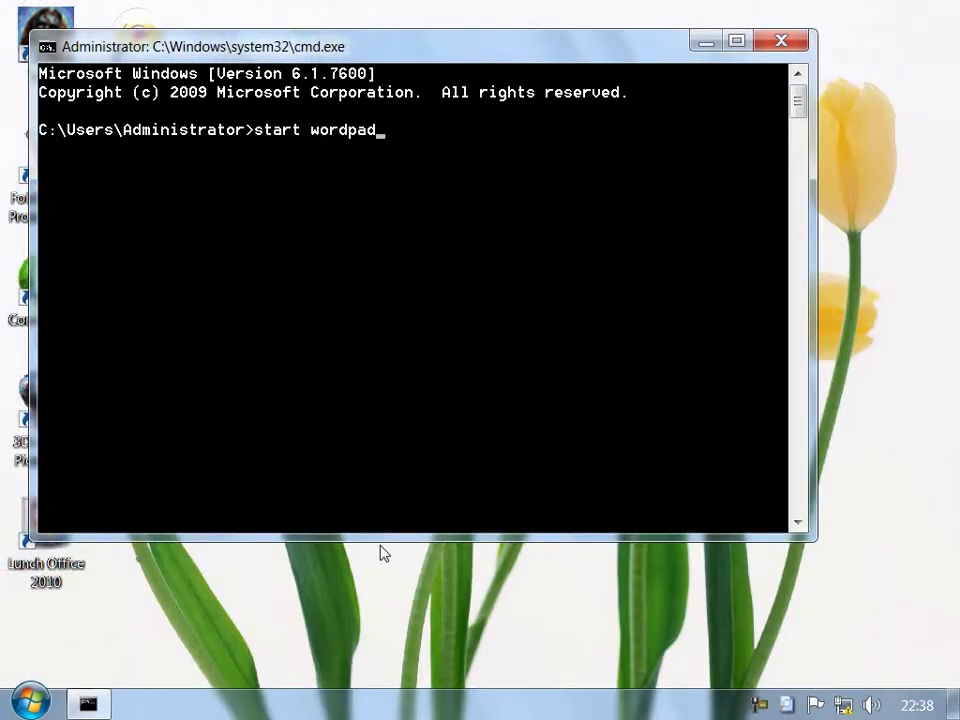
{"action": "key", "text": "Return"}
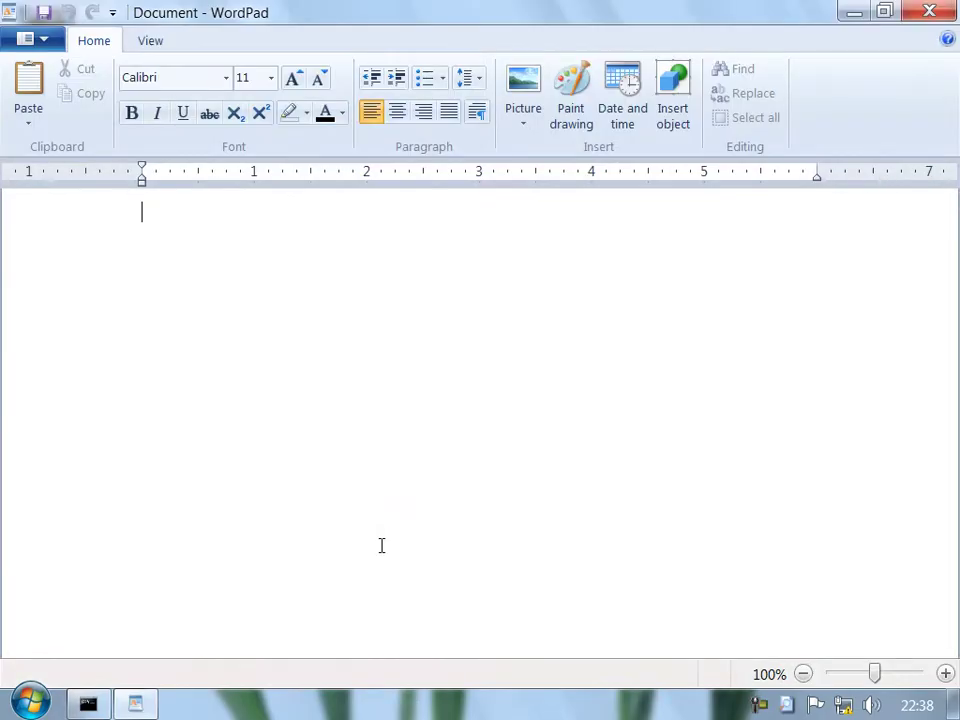
{"action": "left_click", "coordinate": [952, 10]}
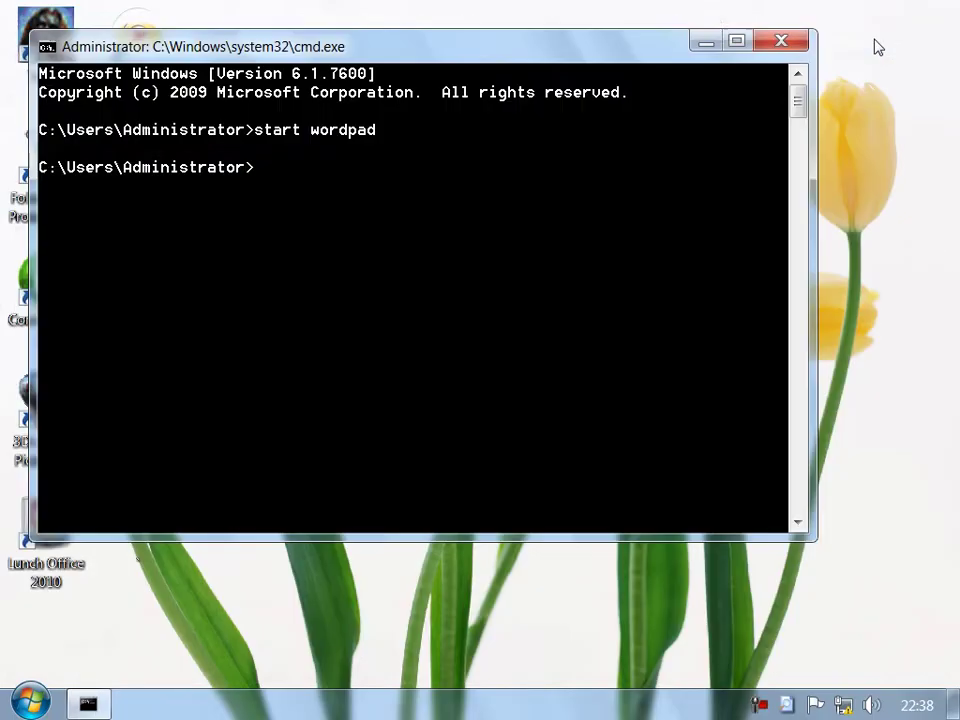
{"action": "left_click", "coordinate": [780, 42]}
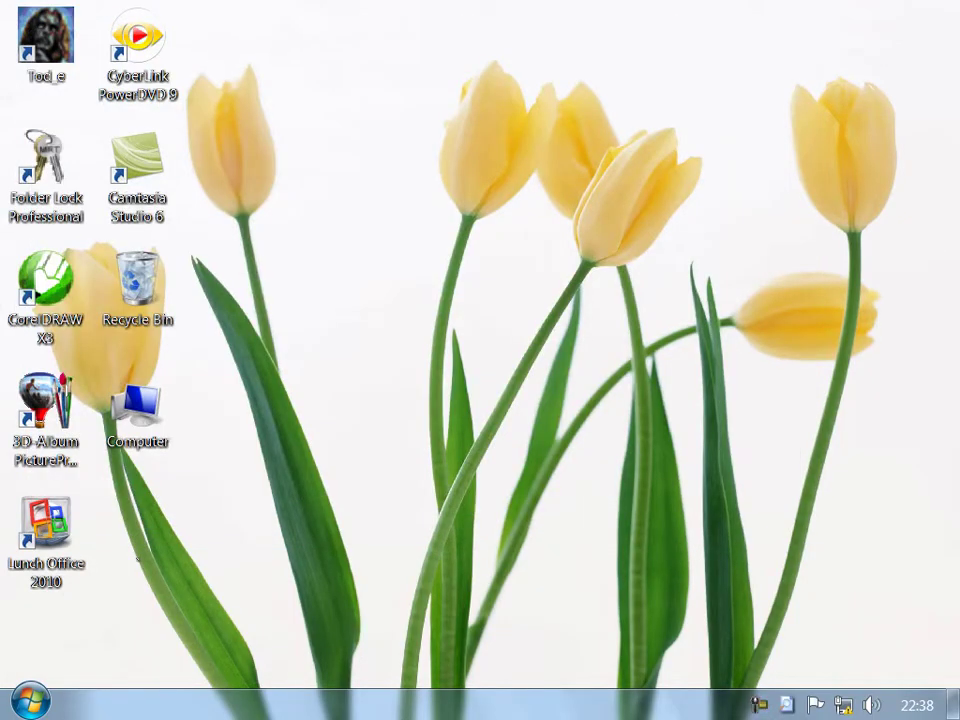
Add the Address toolbar to the taskbar through the Taskbar and Start Menu Properties.
{"action": "right_click", "coordinate": [410, 713]}
{"action": "left_click", "coordinate": [428, 697]}
{"action": "left_click", "coordinate": [172, 211]}
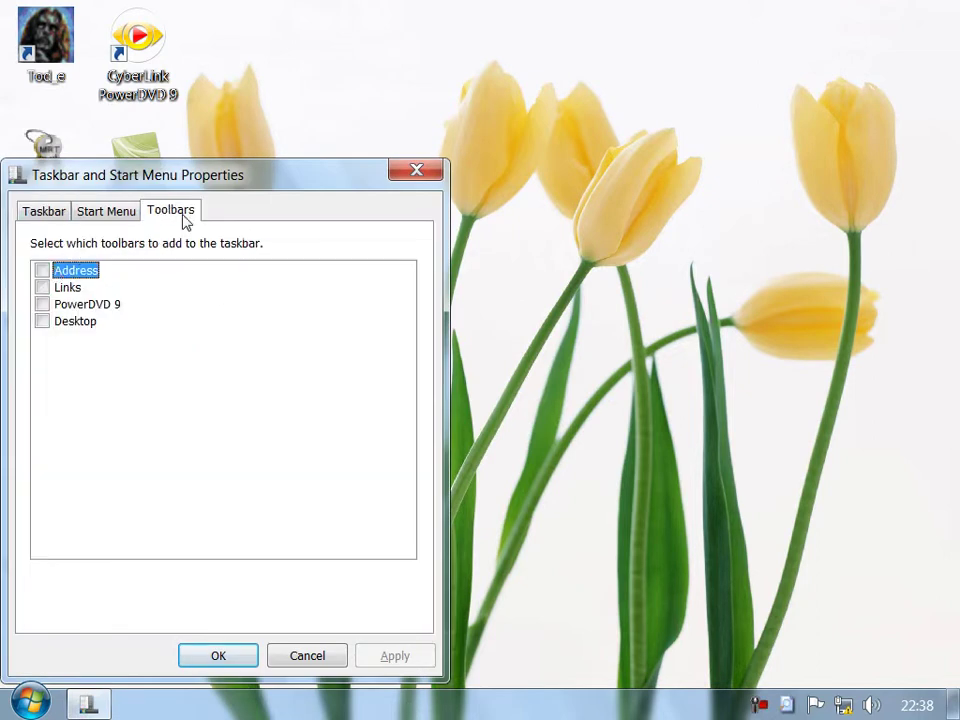
{"action": "left_click", "coordinate": [41, 270]}
{"action": "left_click", "coordinate": [397, 656]}
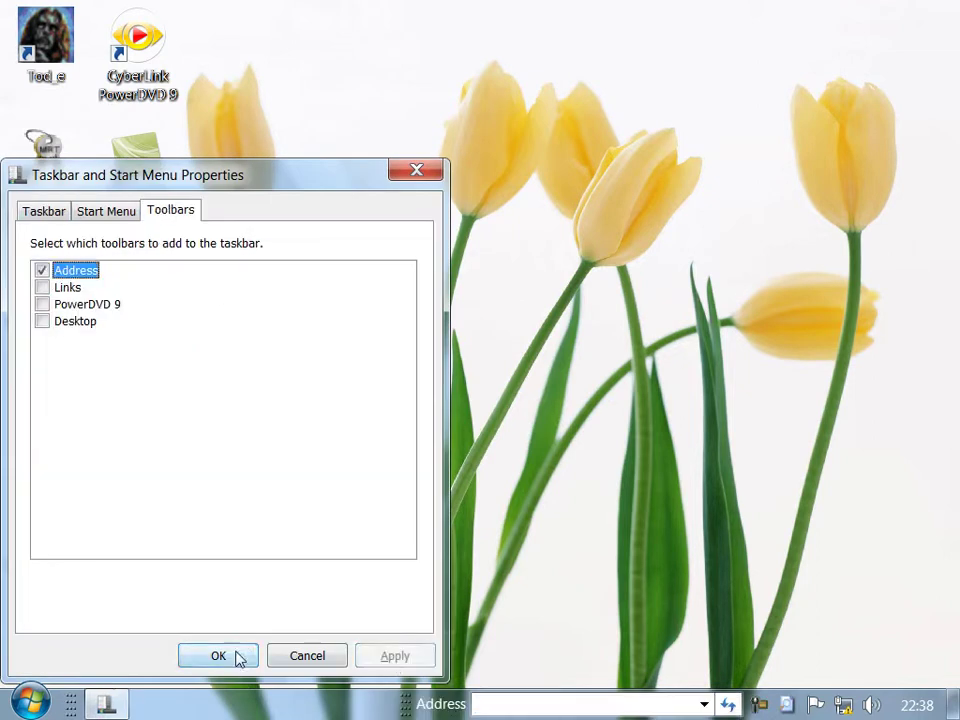
{"action": "left_click", "coordinate": [240, 657]}
Try to launch WordPad by entering "wordpad" in the taskbar's Address toolbar, and close the browser window.
{"action": "left_click", "coordinate": [519, 701]}
{"action": "type", "text": "wordpad"}
{"action": "key", "text": "Return"}
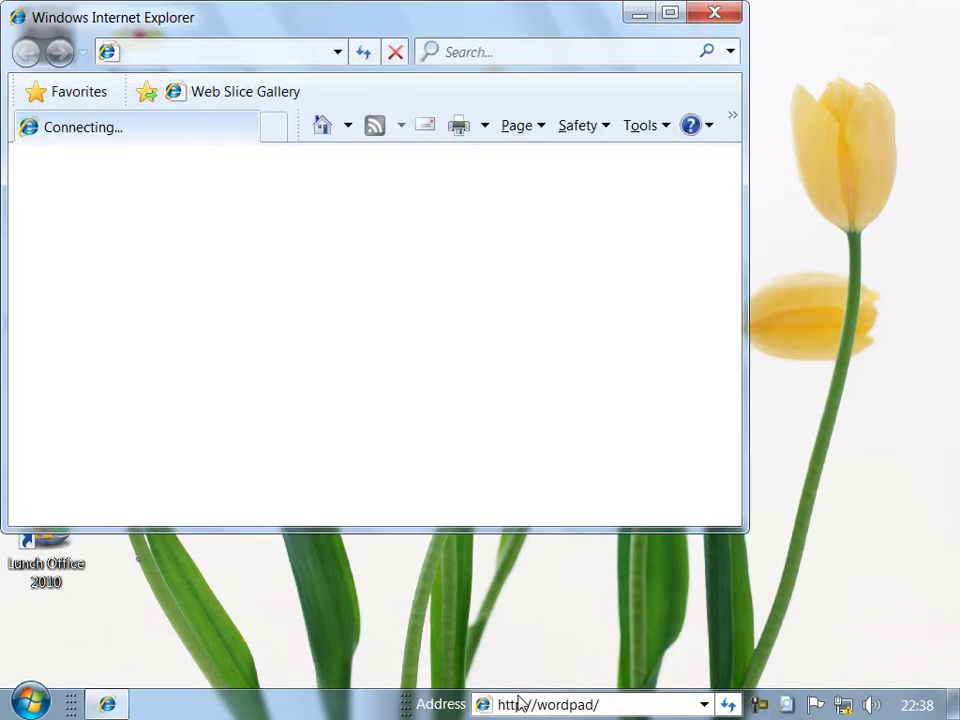
{"action": "left_click", "coordinate": [716, 16]}
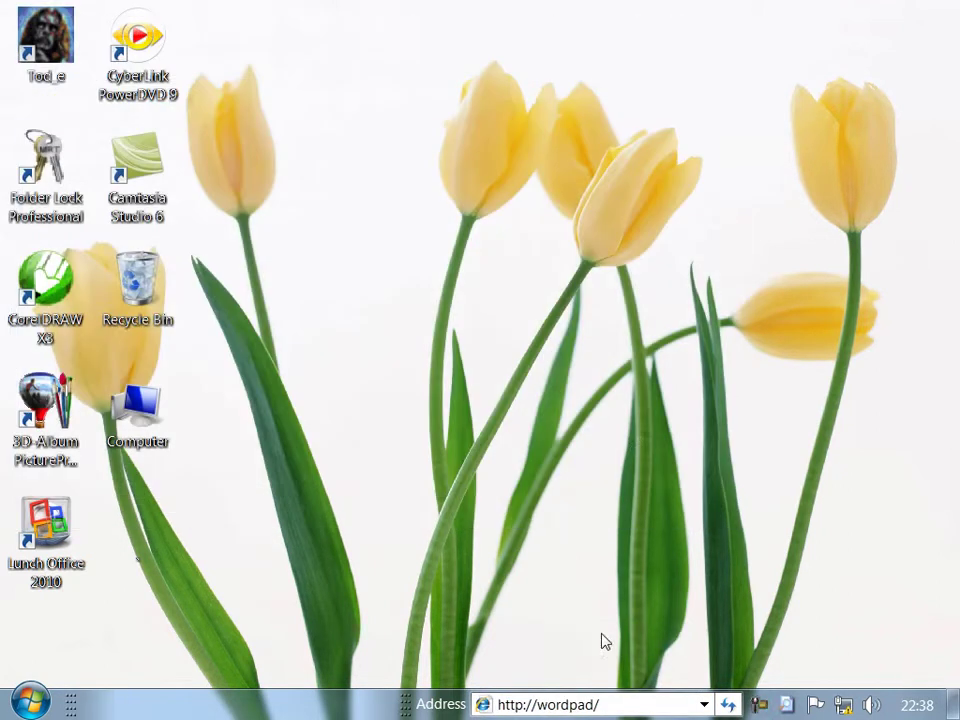
Replace the Address toolbar entry with "notepad" to launch Notepad, and close it.
{"action": "left_click", "coordinate": [602, 703]}
{"action": "key", "text": "BackSpace"}
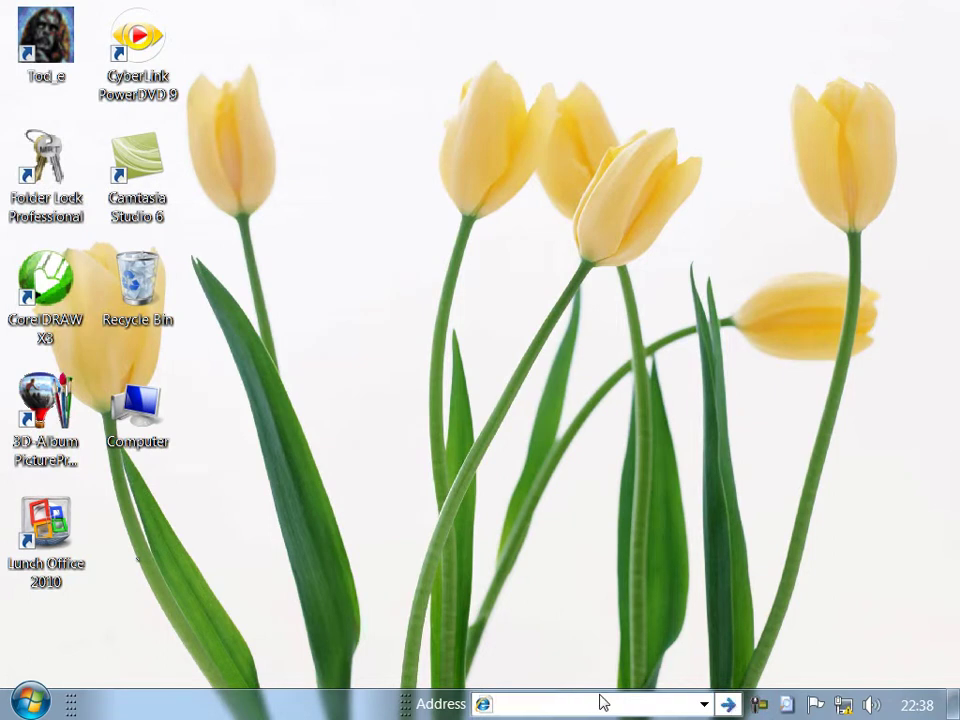
{"action": "type", "text": "notepad"}
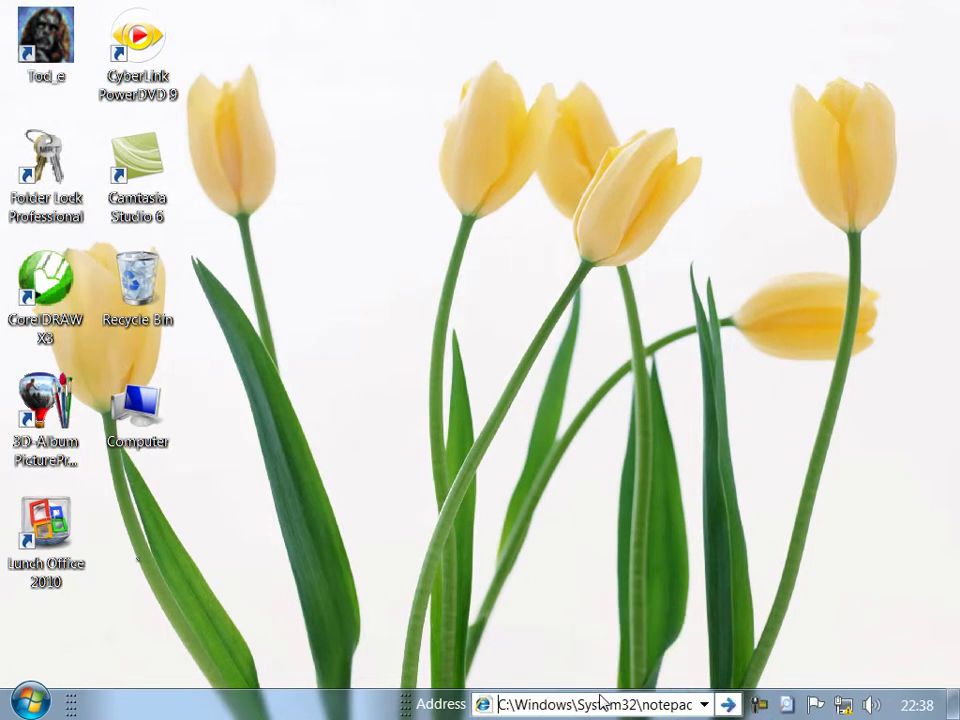
{"action": "key", "text": "Return"}
{"action": "key", "text": "alt+F4"}
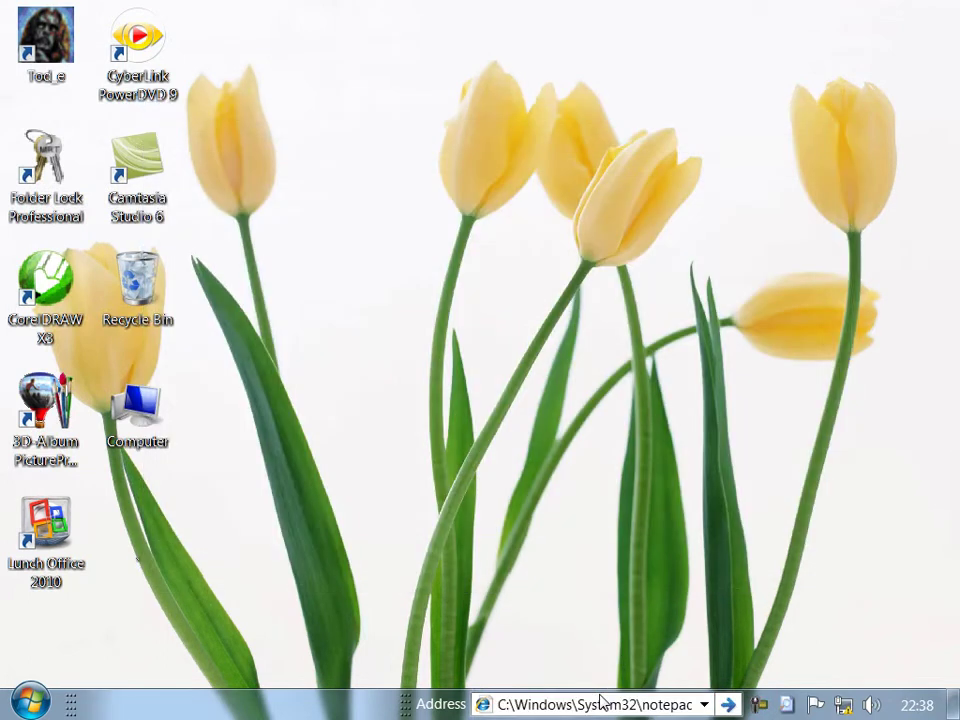
Retry "wordpad" in the Address toolbar in place of the Notepad path, and close the browser window.
{"action": "left_click", "coordinate": [637, 701]}
{"action": "key", "text": "BackSpace"}
{"action": "type", "text": "wordpad"}
{"action": "key", "text": "Return"}
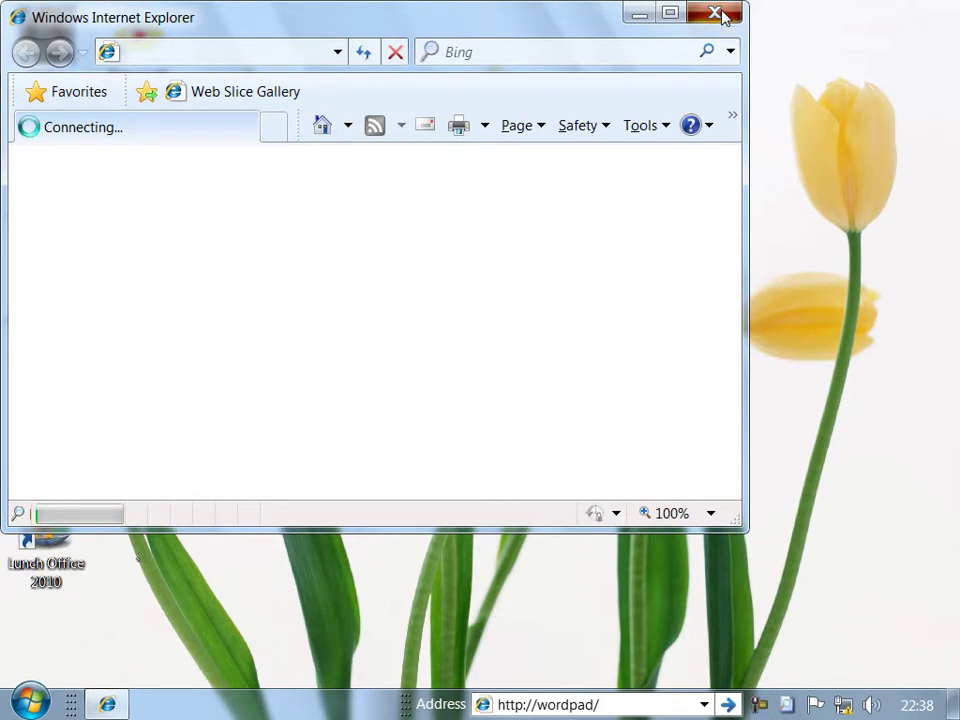
{"action": "left_click", "coordinate": [720, 15]}
Launch Microsoft Word by entering "winword" in the Address toolbar, then close Word and clear the address entry.
{"action": "left_click", "coordinate": [608, 703]}
{"action": "type", "text": "winword"}
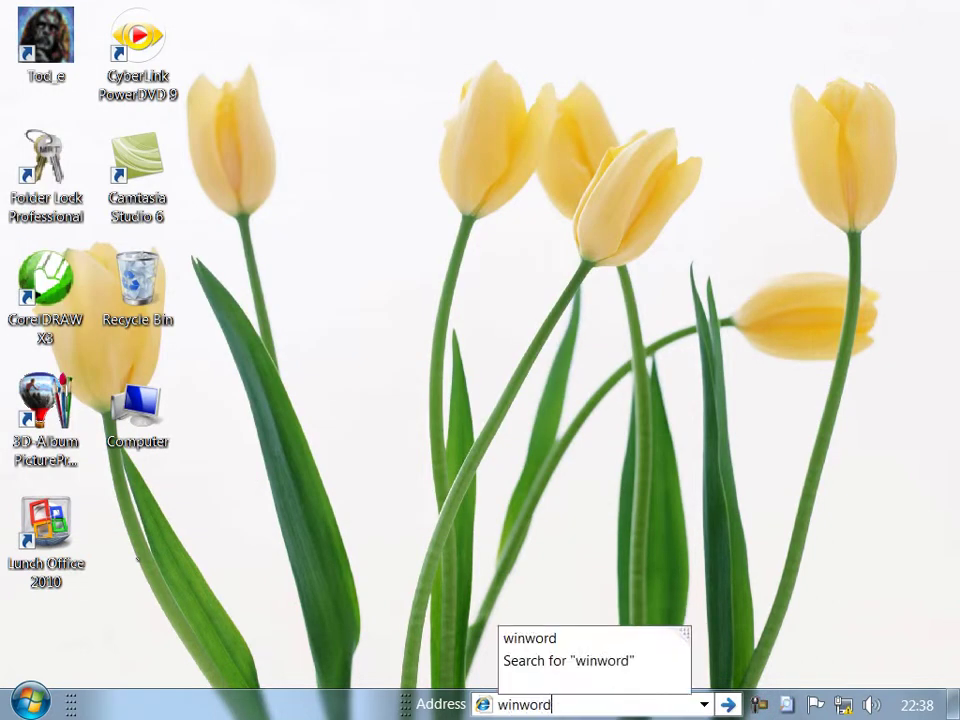
{"action": "key", "text": "Return"}
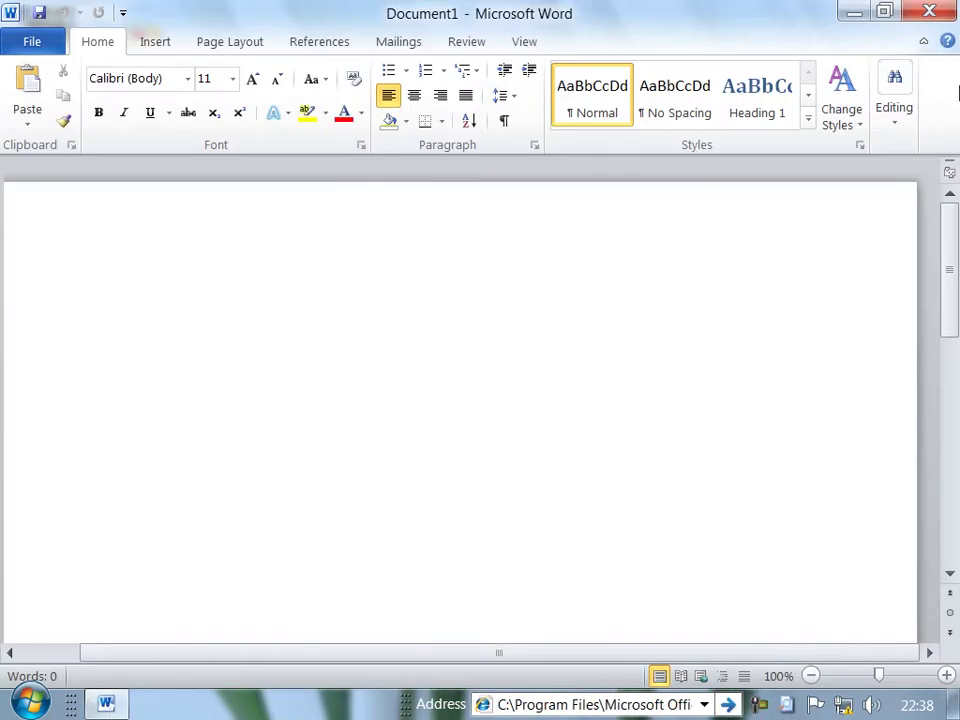
{"action": "left_click", "coordinate": [930, 11]}
{"action": "left_click", "coordinate": [607, 704]}
{"action": "key", "text": "BackSpace"}
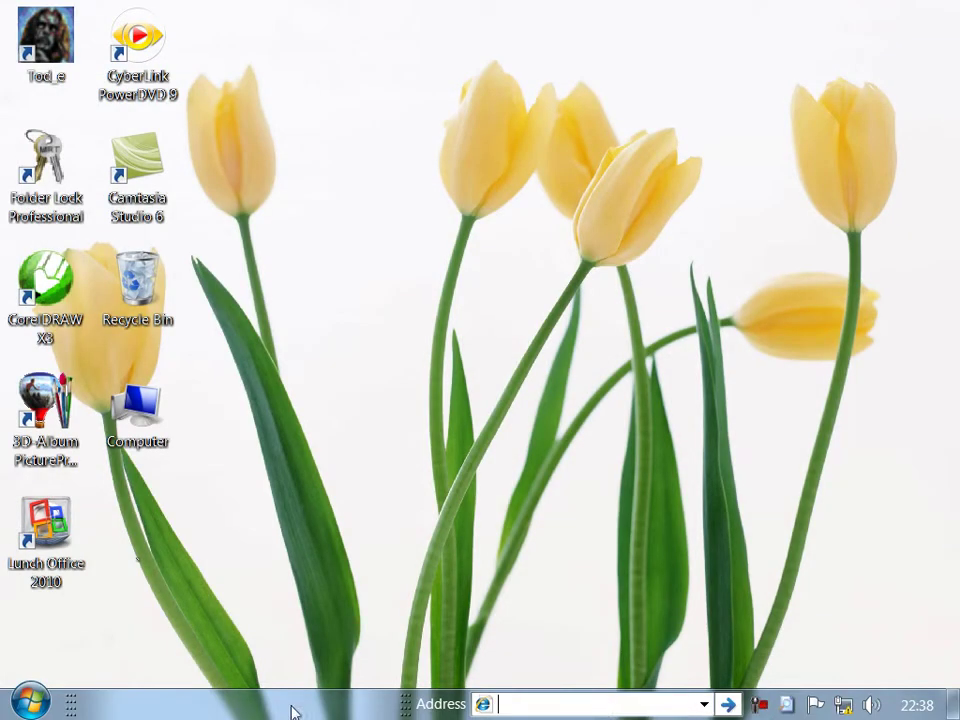
Launch WordPad from the Start menu's frequently used programs list, and close its window.
{"action": "left_click", "coordinate": [38, 703]}
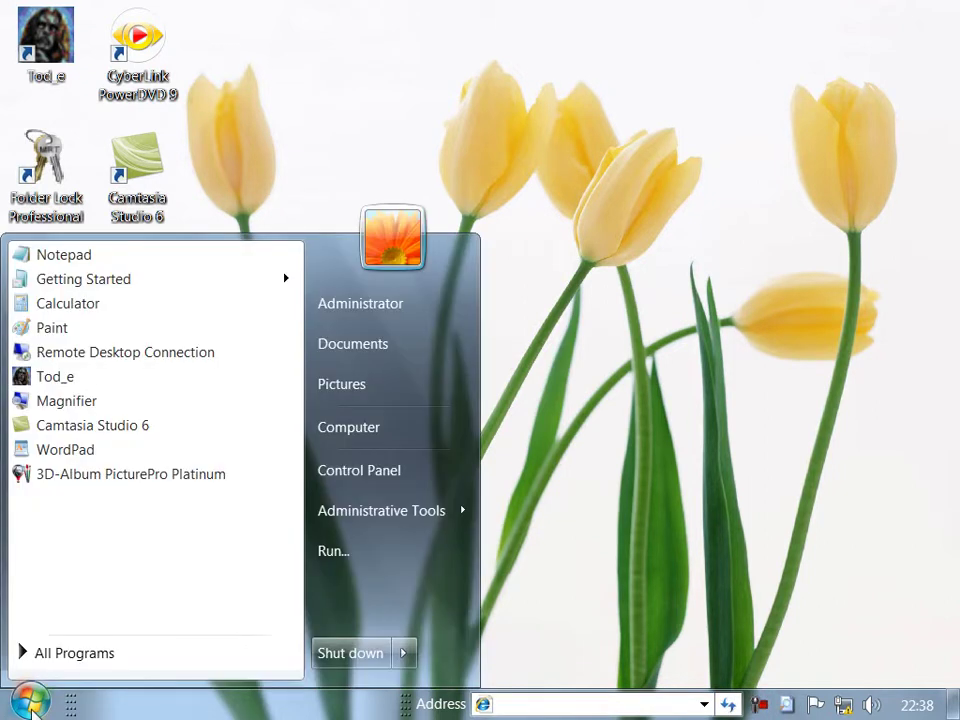
{"action": "left_click", "coordinate": [82, 453]}
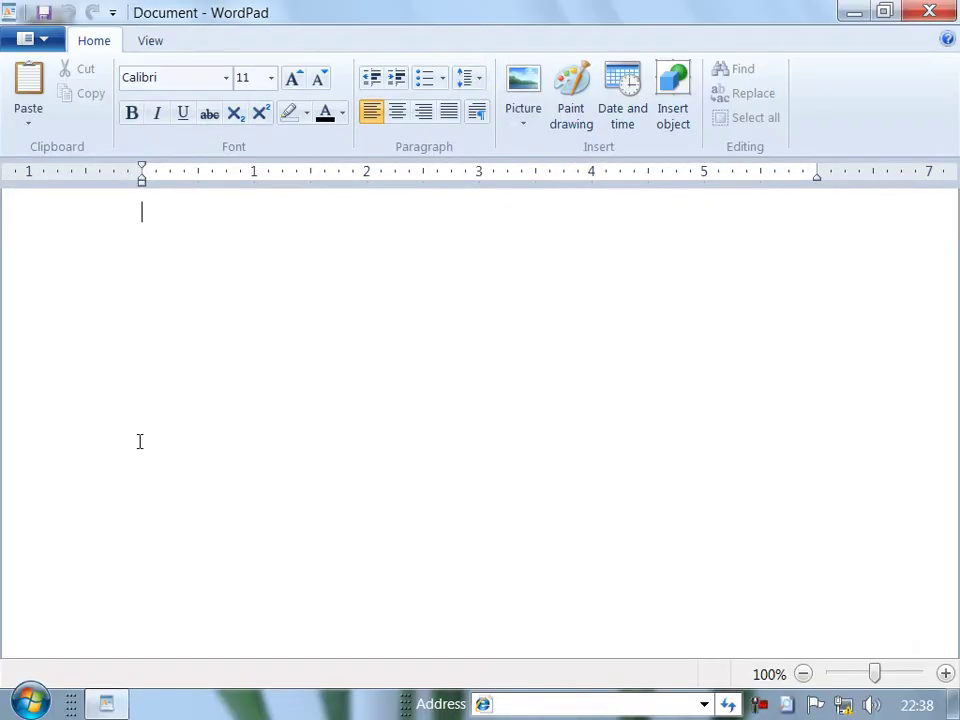
{"action": "left_click", "coordinate": [950, 6]}
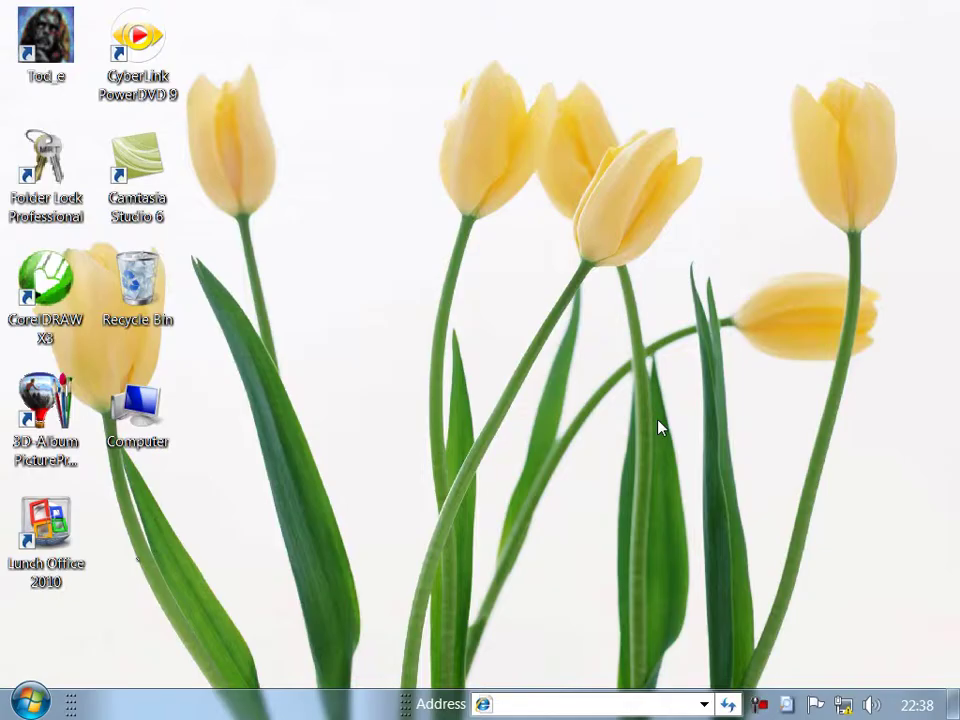
Remove the Address toolbar from the taskbar.
{"action": "right_click", "coordinate": [324, 699]}
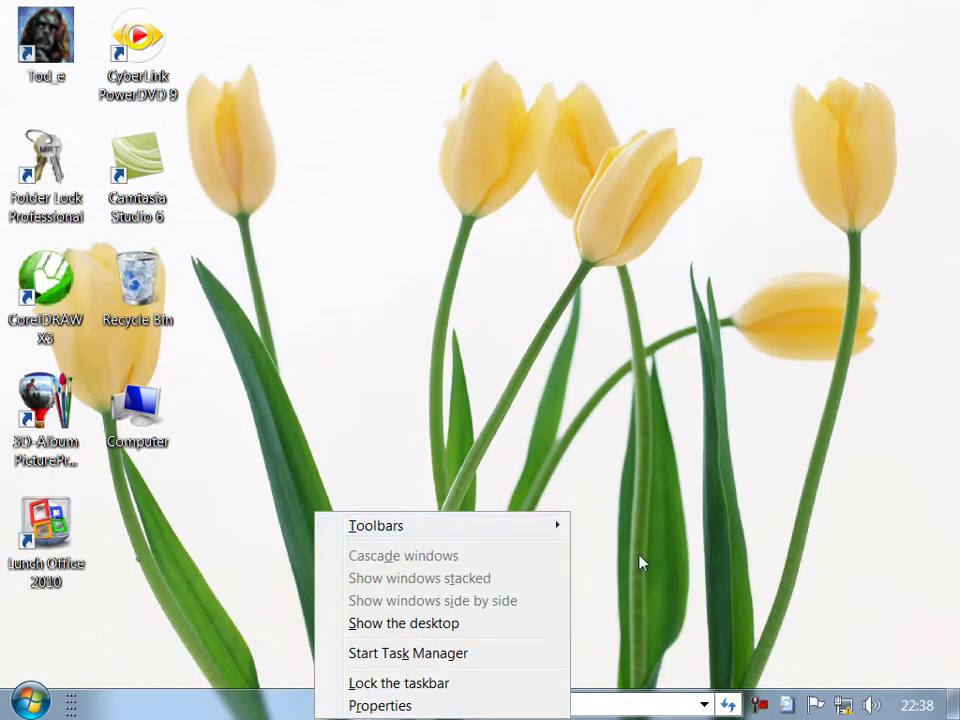
{"action": "mouse_move", "coordinate": [525, 523]}
{"action": "left_click", "coordinate": [610, 524]}
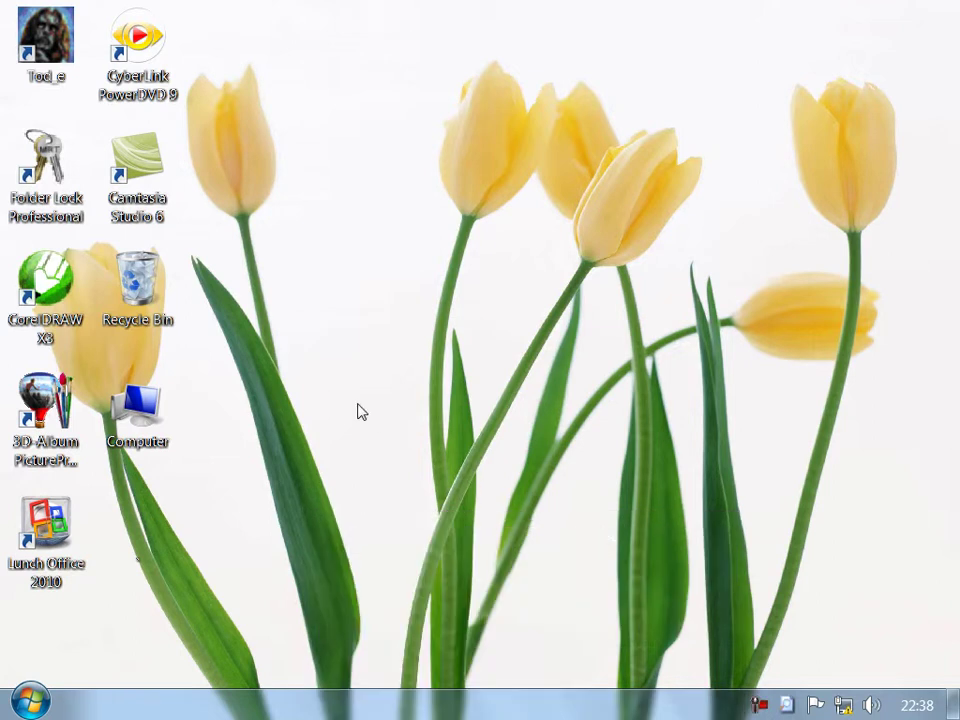
Assign the shortcut key Ctrl+Alt+W in the properties of the WordPad shortcut under Accessories, and apply the change.
{"action": "left_click", "coordinate": [30, 700]}
{"action": "left_click", "coordinate": [137, 662]}
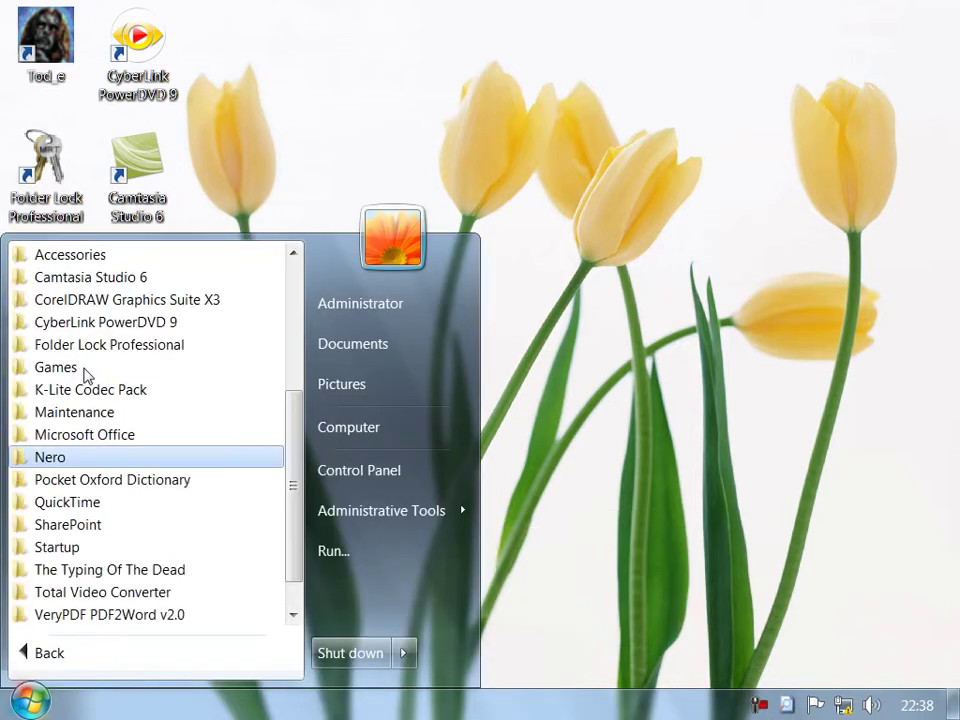
{"action": "left_click", "coordinate": [64, 258]}
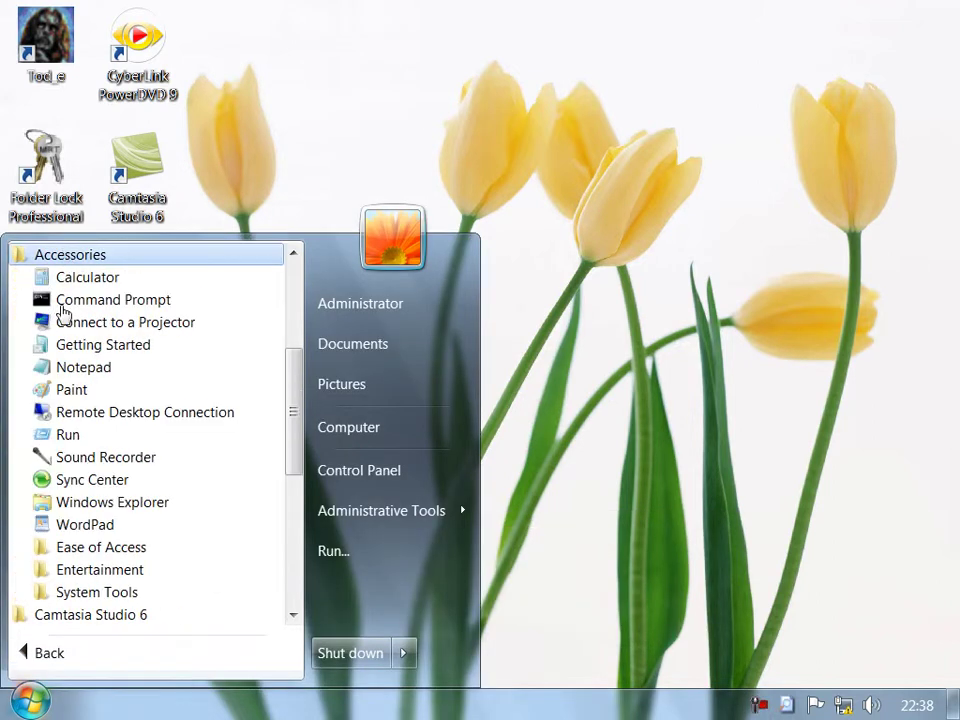
{"action": "right_click", "coordinate": [100, 530]}
{"action": "left_click", "coordinate": [176, 523]}
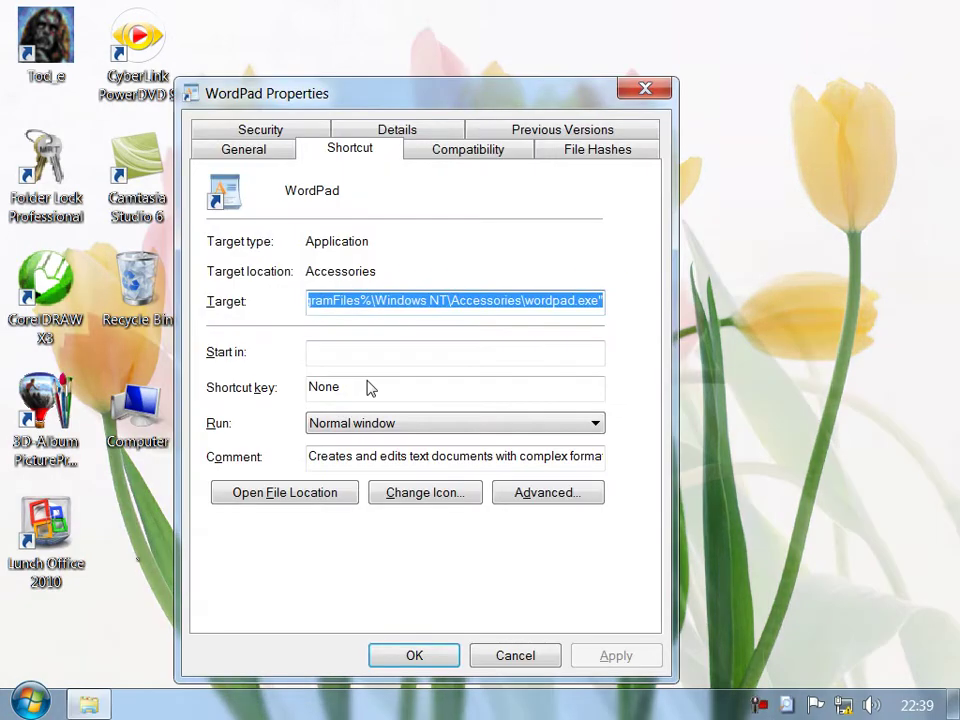
{"action": "left_click", "coordinate": [370, 388]}
{"action": "key", "text": "ctrl+alt+w"}
{"action": "left_click", "coordinate": [616, 656]}
{"action": "left_click", "coordinate": [411, 652]}
Launch WordPad from the desktop with its assigned shortcut key Ctrl+Alt+W.
{"action": "right_click", "coordinate": [378, 353]}
{"action": "left_click", "coordinate": [430, 410]}
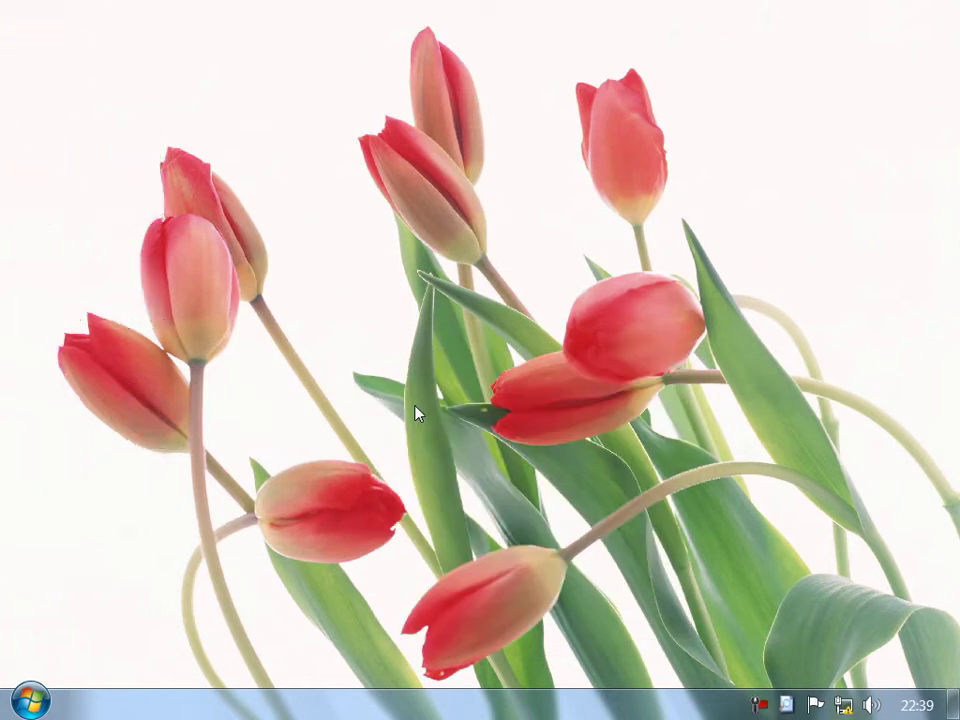
{"action": "key", "text": "ctrl+alt+w"}
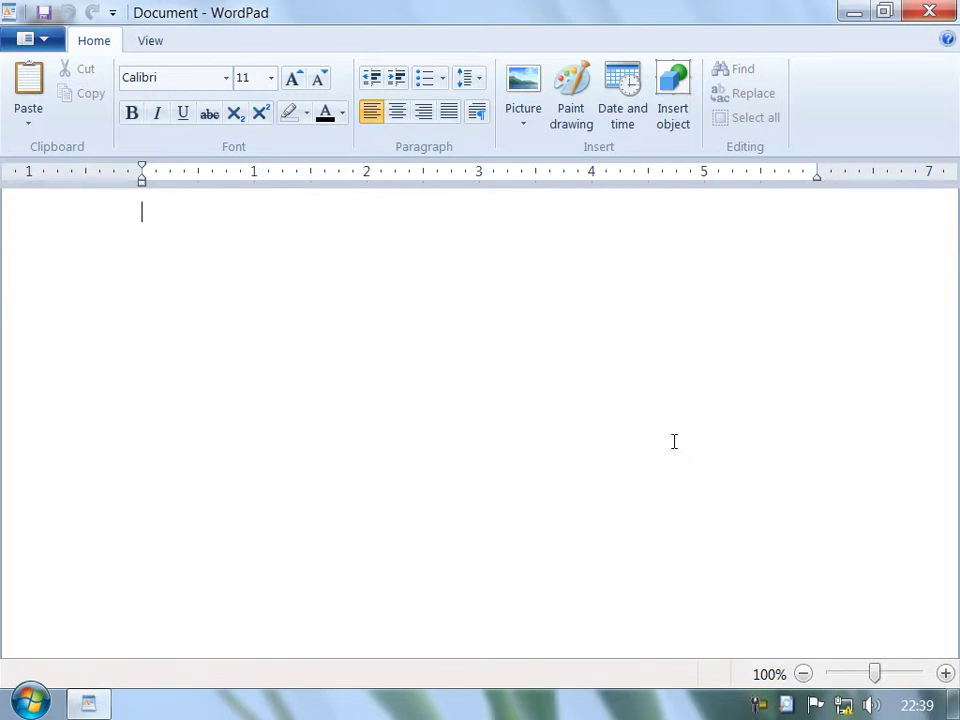
Write the opening line "what is wordpad and what for we use?" in the blank document.
{"action": "type", "text": "what is wo"}
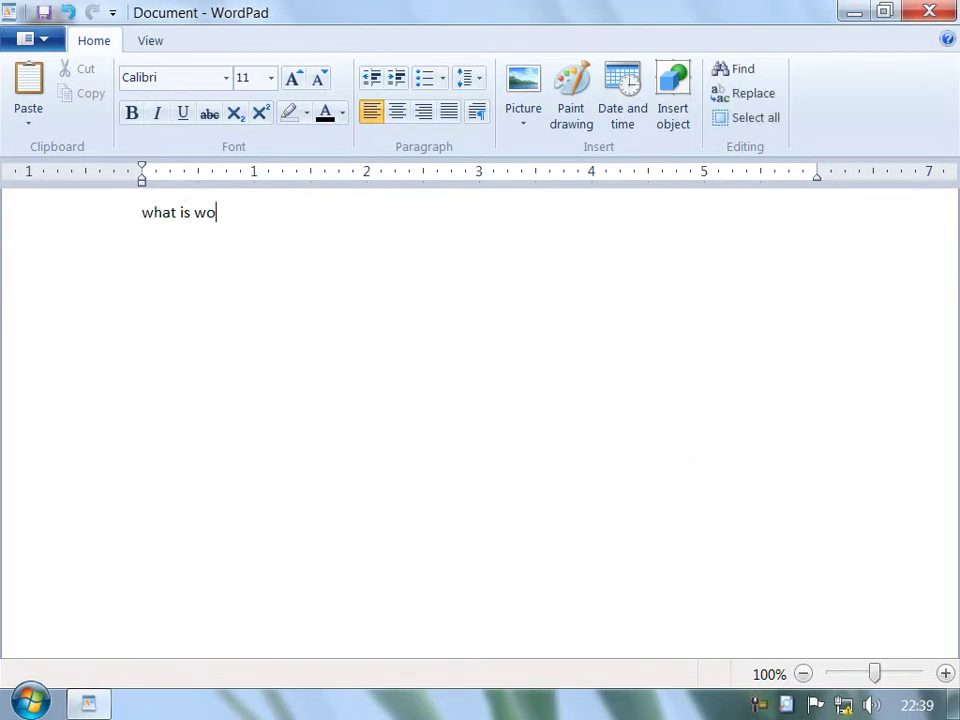
{"action": "type", "text": "rdpad an d what for we use?"}
{"action": "key", "text": "Return"}
Write "wordpad is the production of microsoft and use for formatted text editing," as the second line.
{"action": "type", "text": "wordpad is th"}
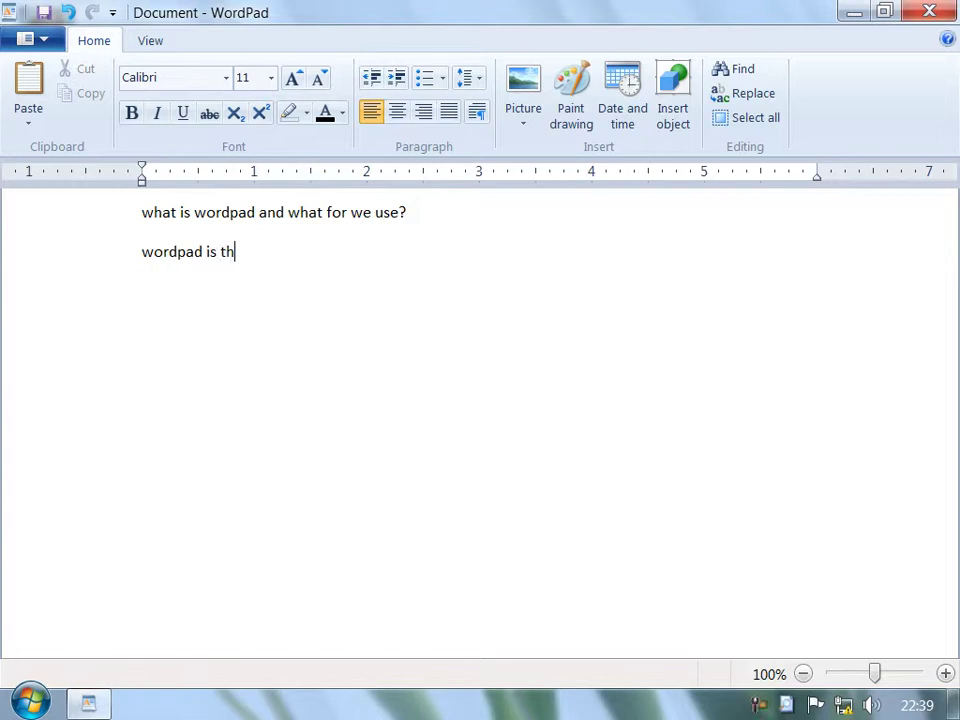
{"action": "type", "text": "e producti"}
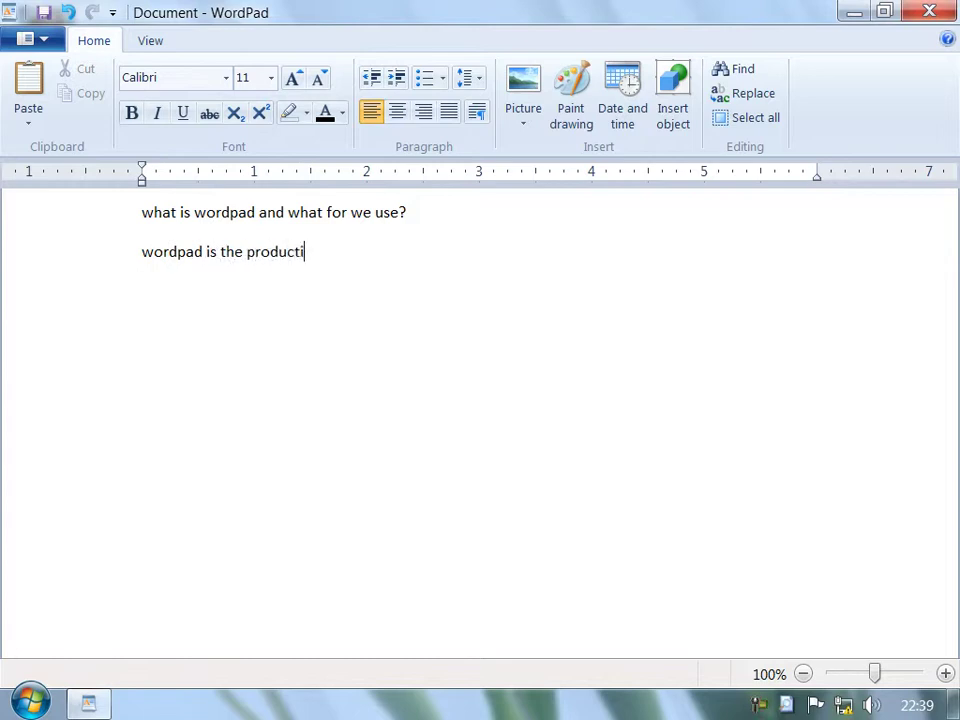
{"action": "type", "text": "on of microso"}
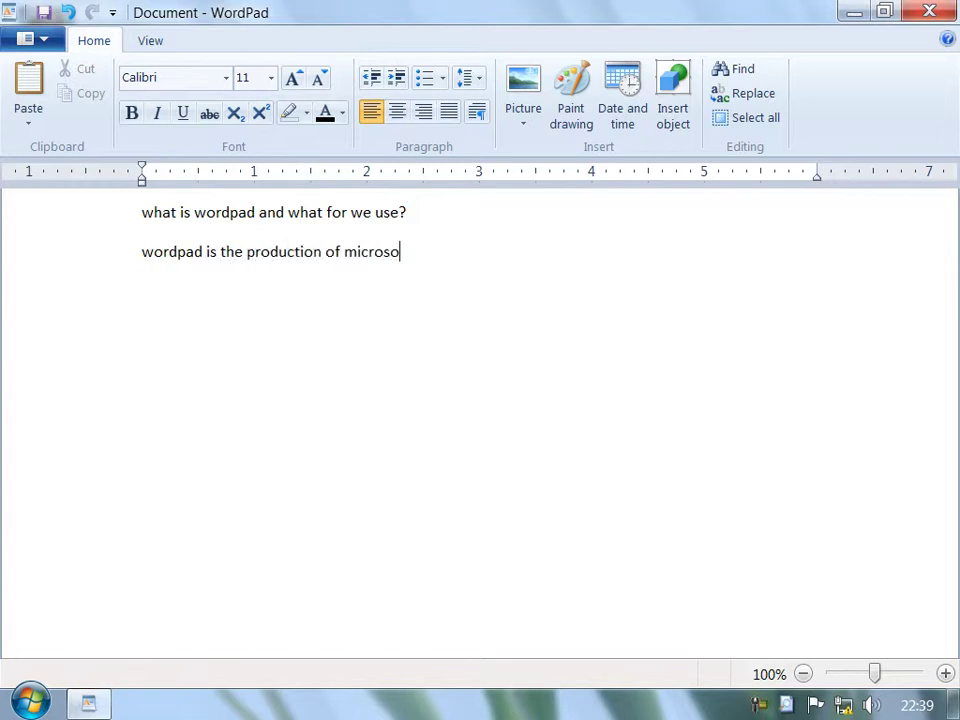
{"action": "type", "text": "ft and use fopr"}
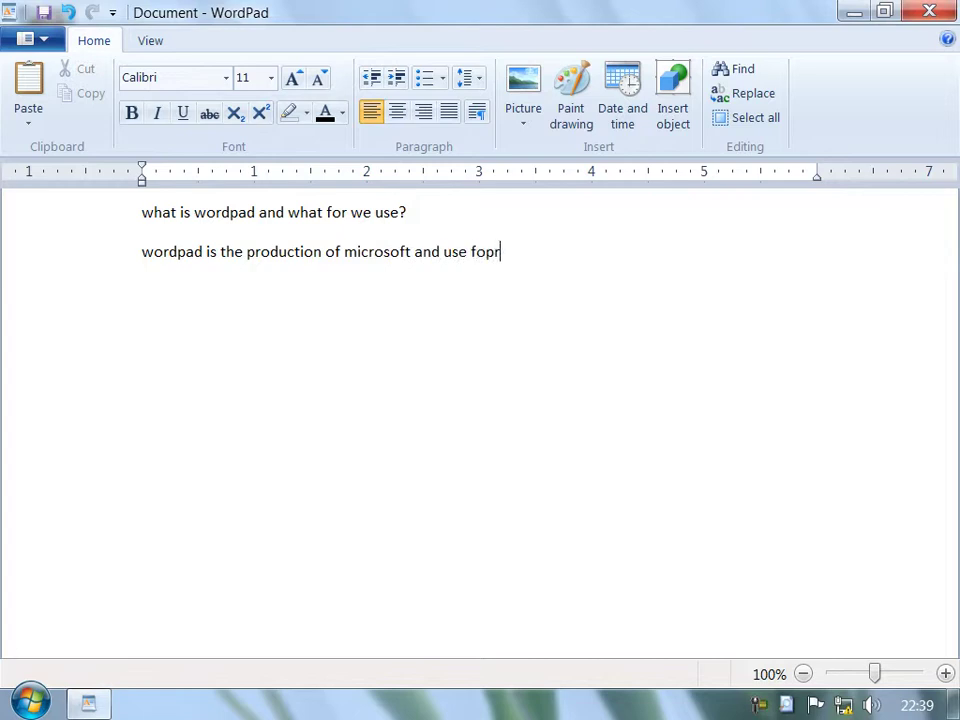
{"action": "key", "text": "BackSpace"}
{"action": "key", "text": "BackSpace"}
{"action": "type", "text": "r formatted text editing,"}
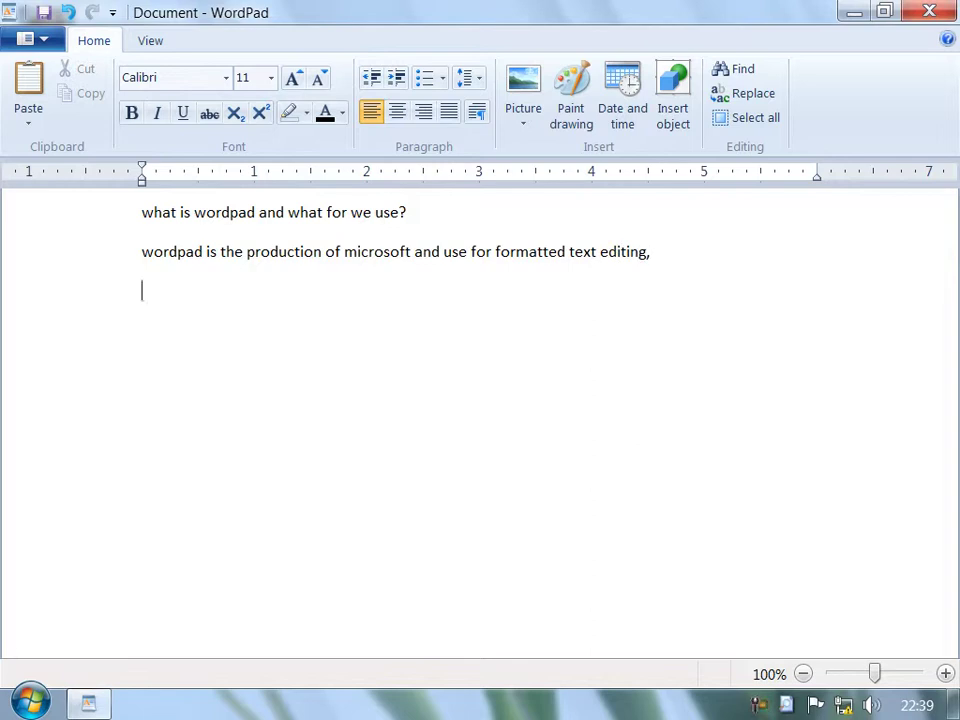
Add the line "like-> DOucmentation, COmposing, Letter etc." below the description.
{"action": "type", "text": "ike-> DOucmentation, COmposi"}
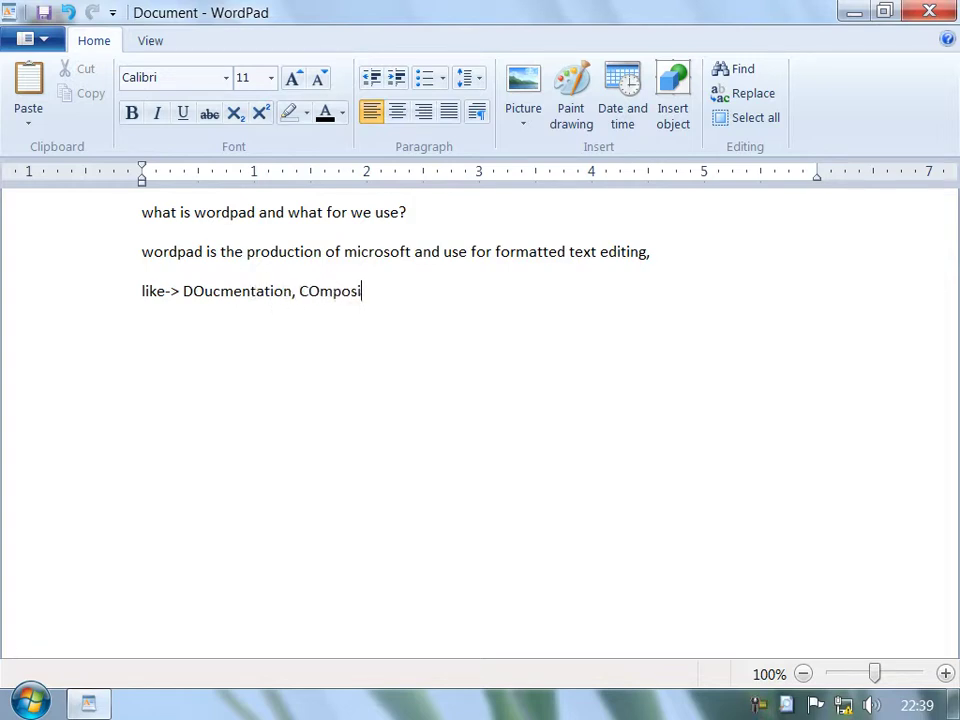
{"action": "type", "text": "ng, Letter "}
{"action": "type", "text": "m"}
{"action": "key", "text": "BackSpace"}
{"action": "type", "text": "etc."}
{"action": "key", "text": "Return"}
Add the line "Wordpad is the consist of" as the introduction to a list.
{"action": "type", "text": "Ow"}
{"action": "key", "text": "BackSpace"}
{"action": "key", "text": "BackSpace"}
{"action": "type", "text": "Wordpad ist he"}
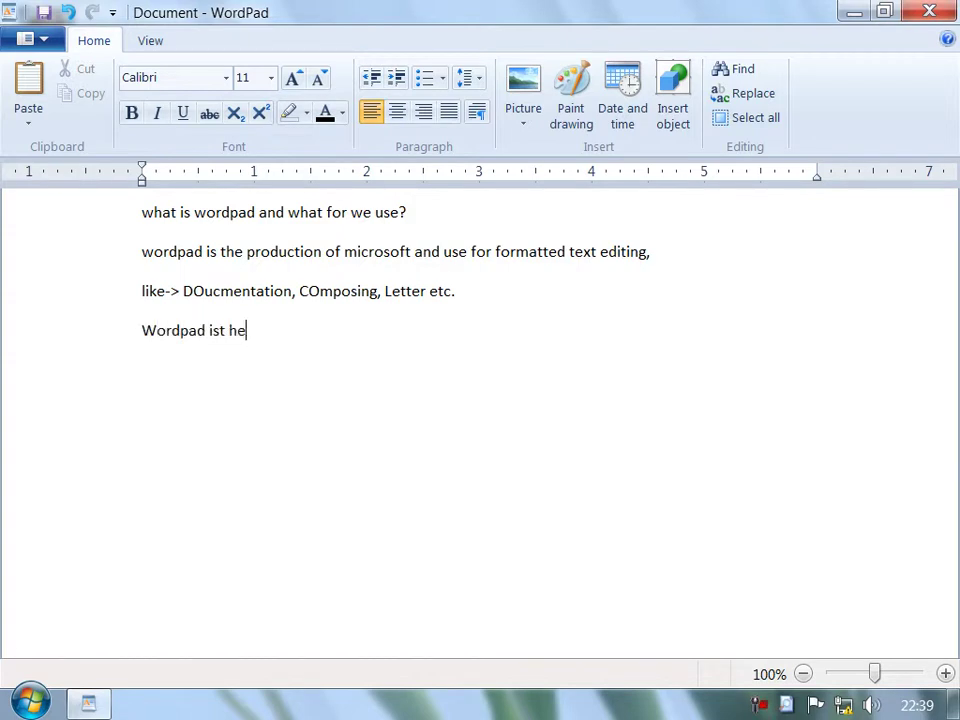
{"action": "key", "text": "BackSpace"}
{"action": "key", "text": "BackSpace"}
{"action": "key", "text": "BackSpace"}
{"action": "key", "text": "BackSpace"}
{"action": "type", "text": "the consist of"}
{"action": "key", "text": "Return"}
Enter the list items "1. title bar", "2. Quick access toolbar" and "3. caption button/ Control button" on separate lines.
{"action": "type", "text": "1. title bar"}
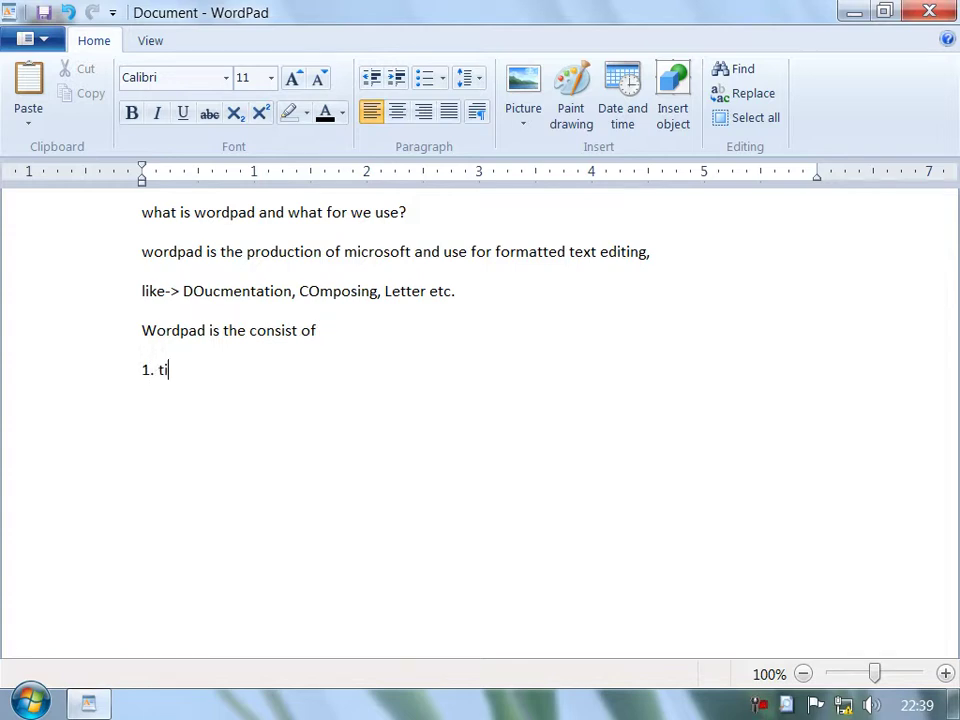
{"action": "key", "text": "Return"}
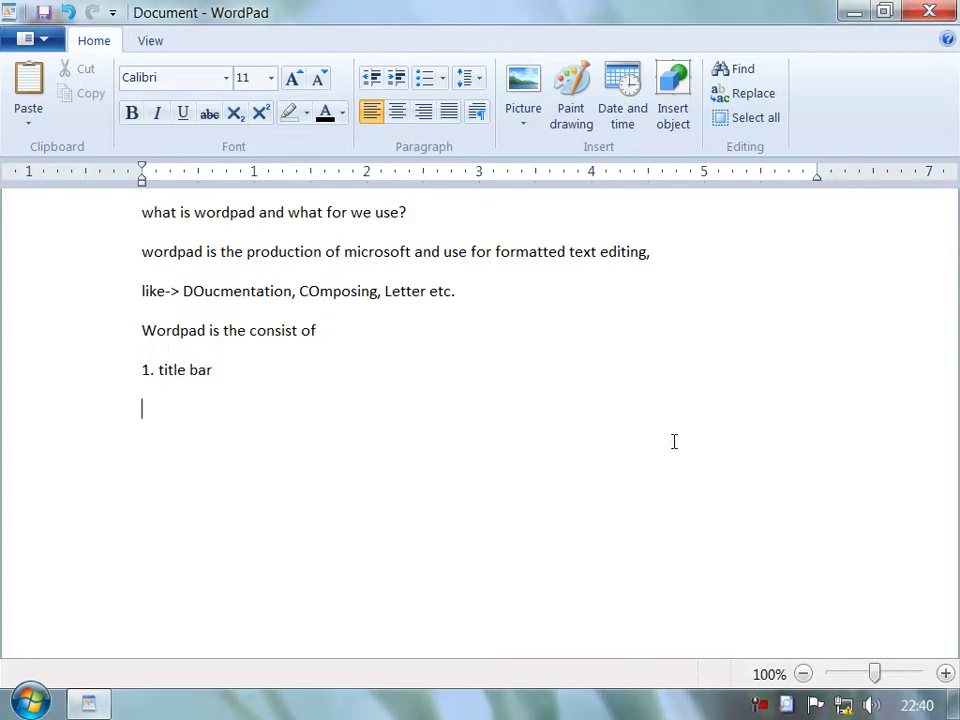
{"action": "type", "text": "2. QW"}
{"action": "key", "text": "BackSpace"}
{"action": "type", "text": "uioc"}
{"action": "key", "text": "BackSpace"}
{"action": "key", "text": "BackSpace"}
{"action": "type", "text": "ck access toio"}
{"action": "key", "text": "BackSpace"}
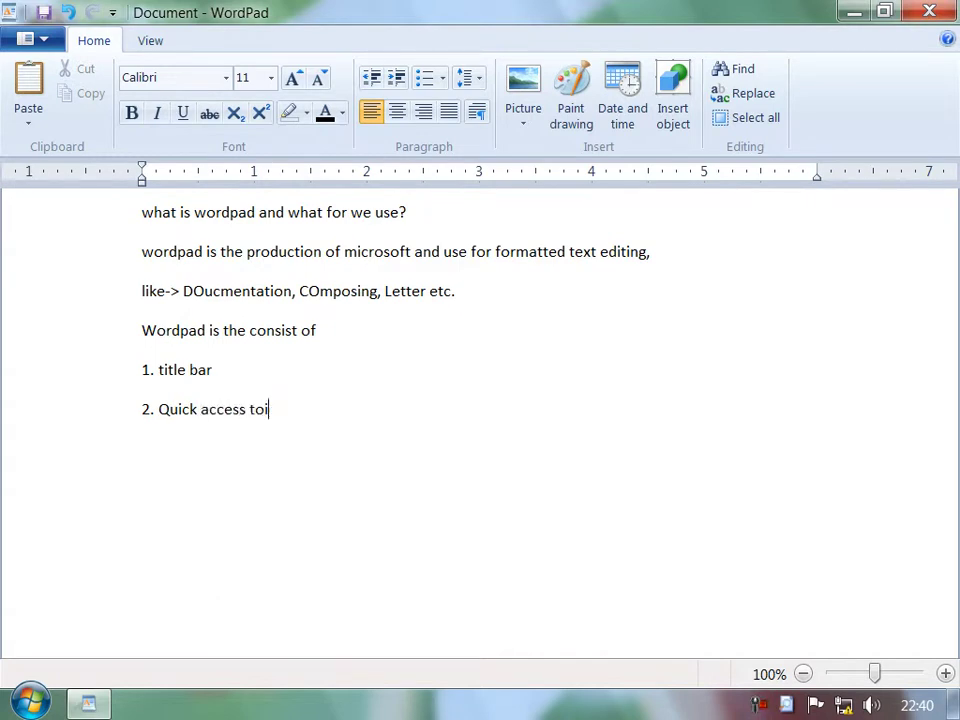
{"action": "key", "text": "BackSpace"}
{"action": "type", "text": "olb capti"}
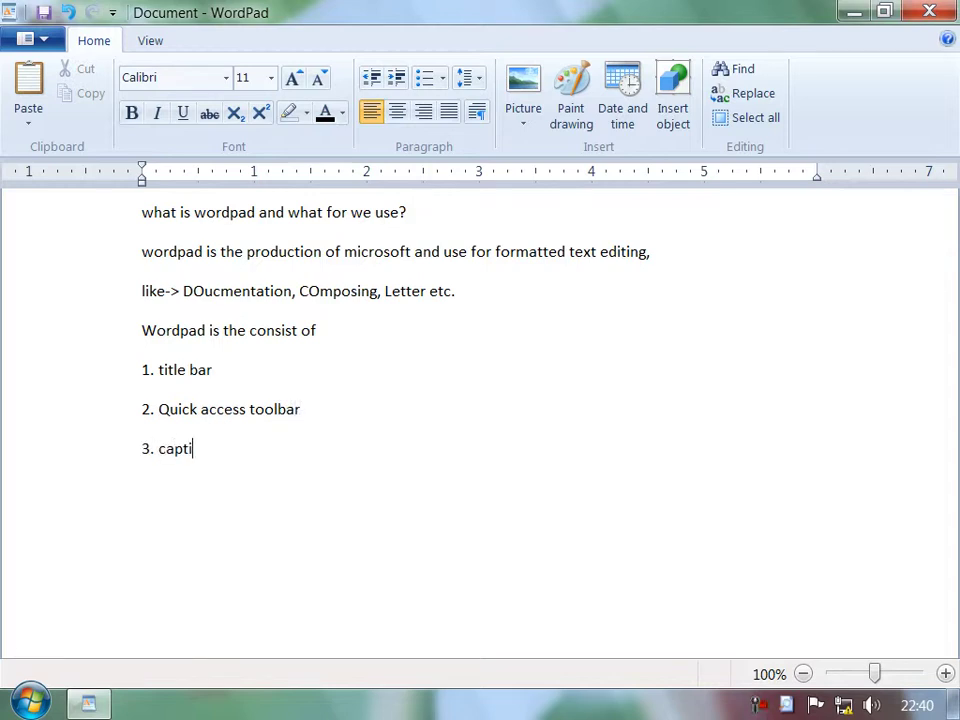
{"action": "type", "text": "on butto"}
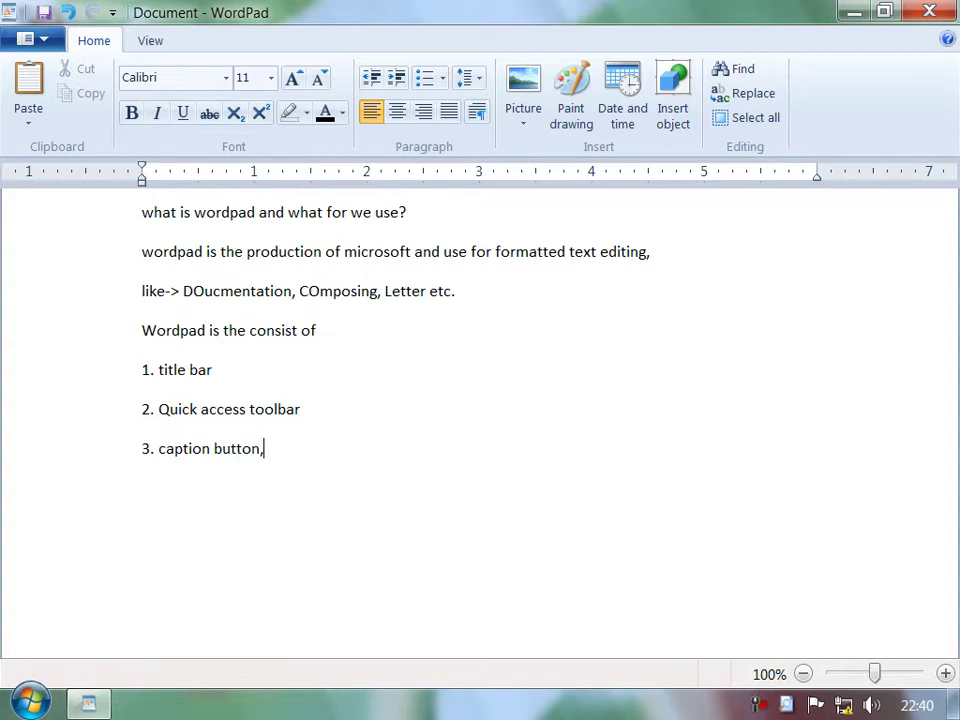
{"action": "type", "text": "n/ Control button"}
{"action": "key", "text": "Return"}
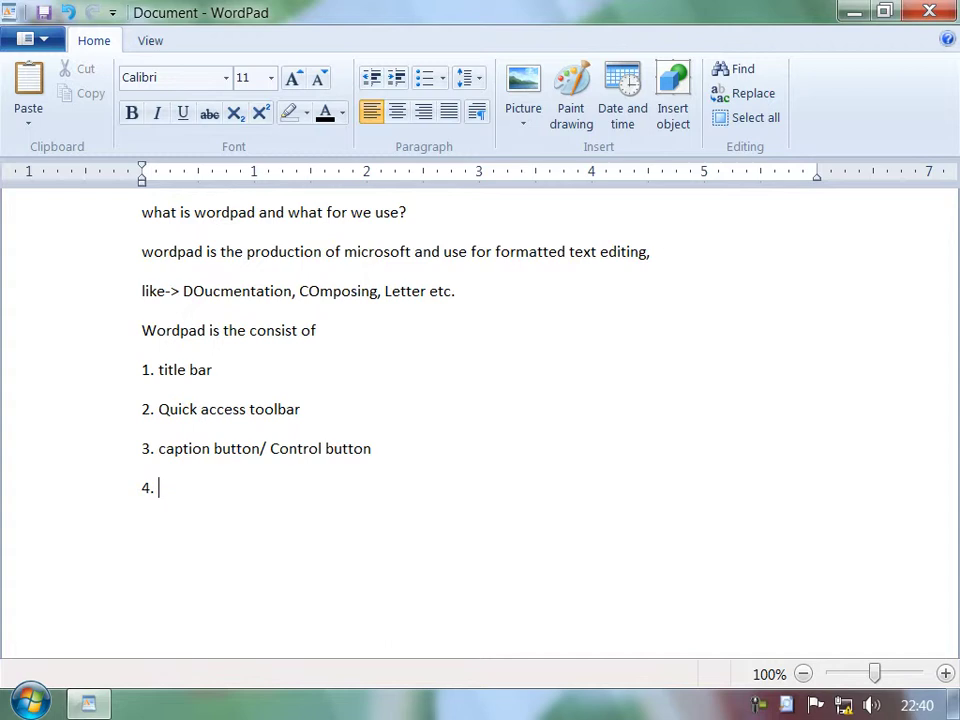
Continue the list with "4. ribbon", "5. ruler" and "6. document" on separate lines.
{"action": "type", "text": "4. ribbon"}
{"action": "key", "text": "Return"}
{"action": "type", "text": "5. ruler"}
{"action": "key", "text": "Return"}
{"action": "type", "text": "5"}
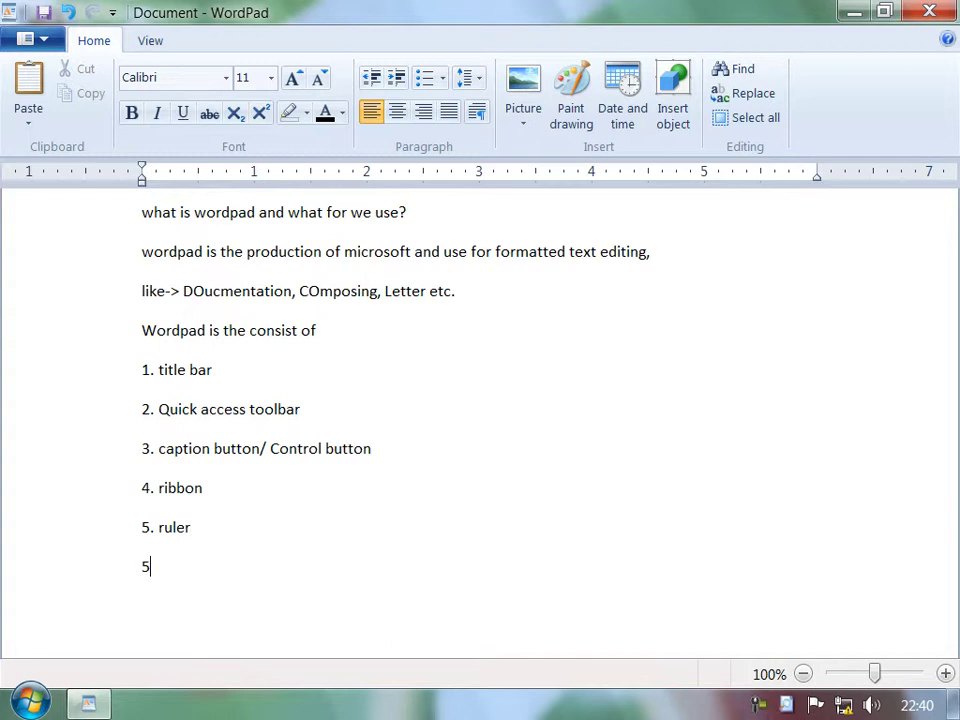
{"action": "type", "text": "6. dpc"}
{"action": "key", "text": "BackSpace"}
{"action": "key", "text": "BackSpace"}
{"action": "type", "text": "ocument"}
{"action": "key", "text": "Return"}
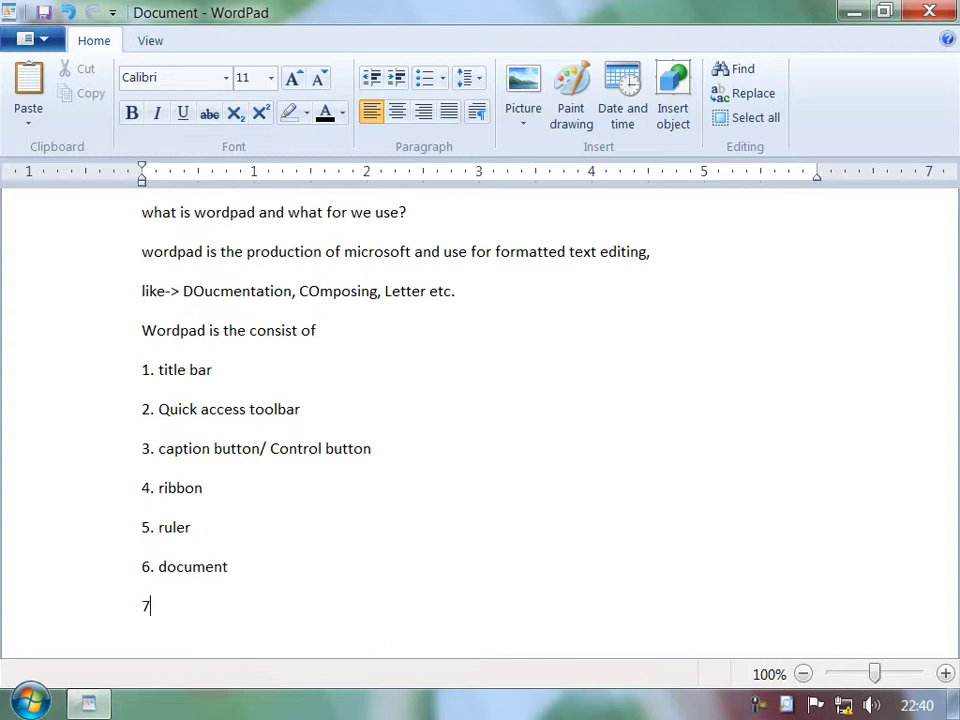
Finish the list with the items "7. status b ar" and "8. scrollbar" on separate lines.
{"action": "type", "text": "7. status b ar"}
{"action": "key", "text": "Return"}
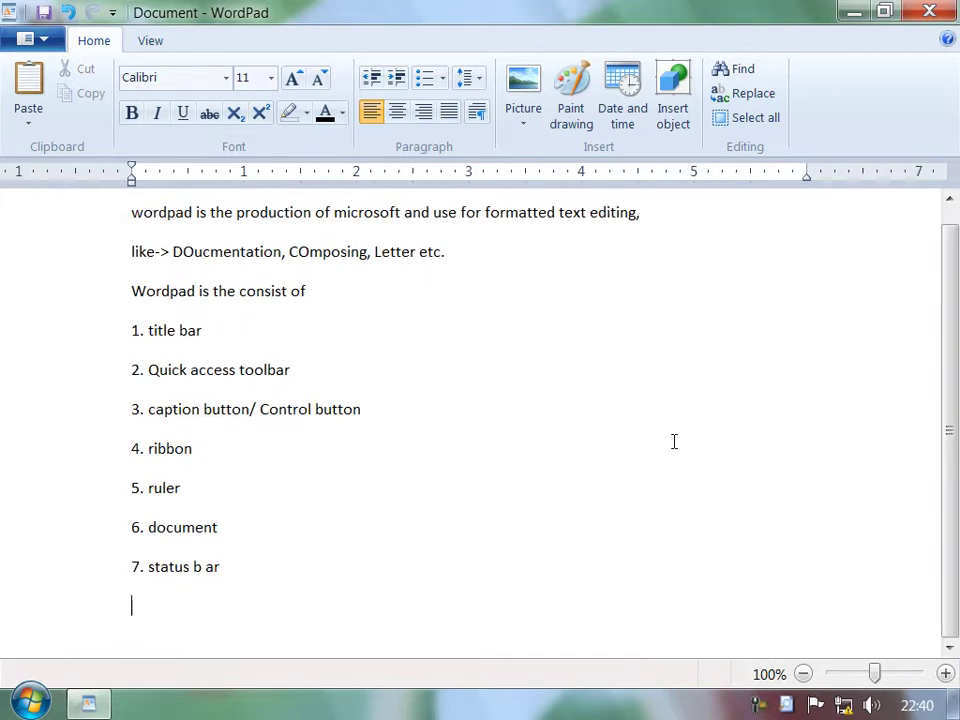
{"action": "type", "text": "6"}
{"action": "key", "text": "BackSpace"}
{"action": "type", "text": "8. scroll"}
{"action": "type", "text": "bar"}
{"action": "key", "text": "Return"}
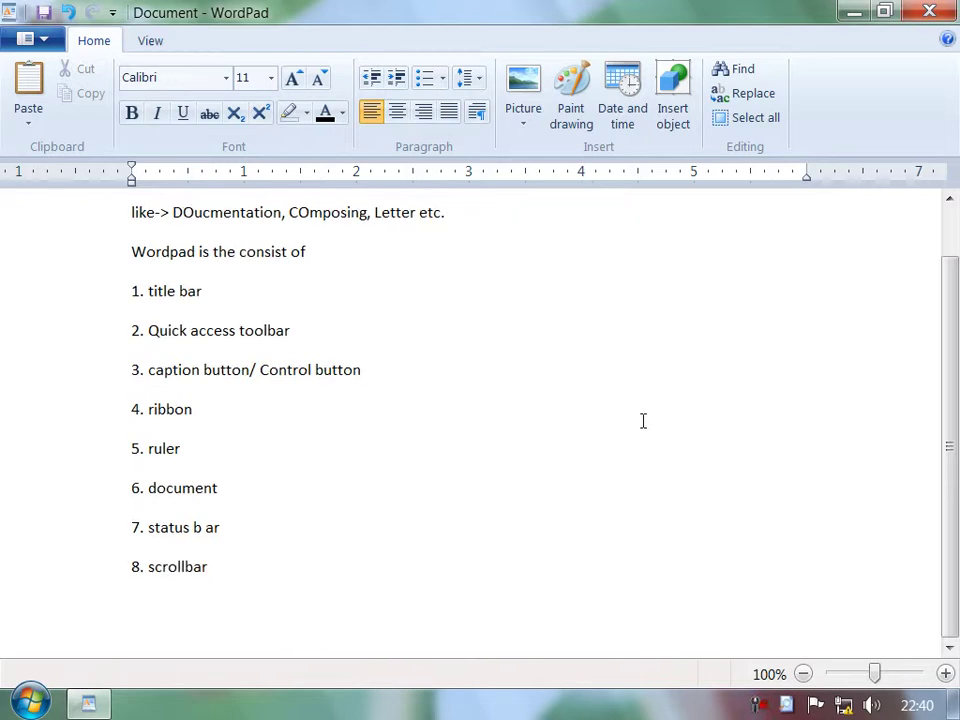
Format the opening question line as a bold heading with font size 18.
{"action": "scroll", "coordinate": [705, 465], "scroll_direction": "up", "scroll_amount": 1}
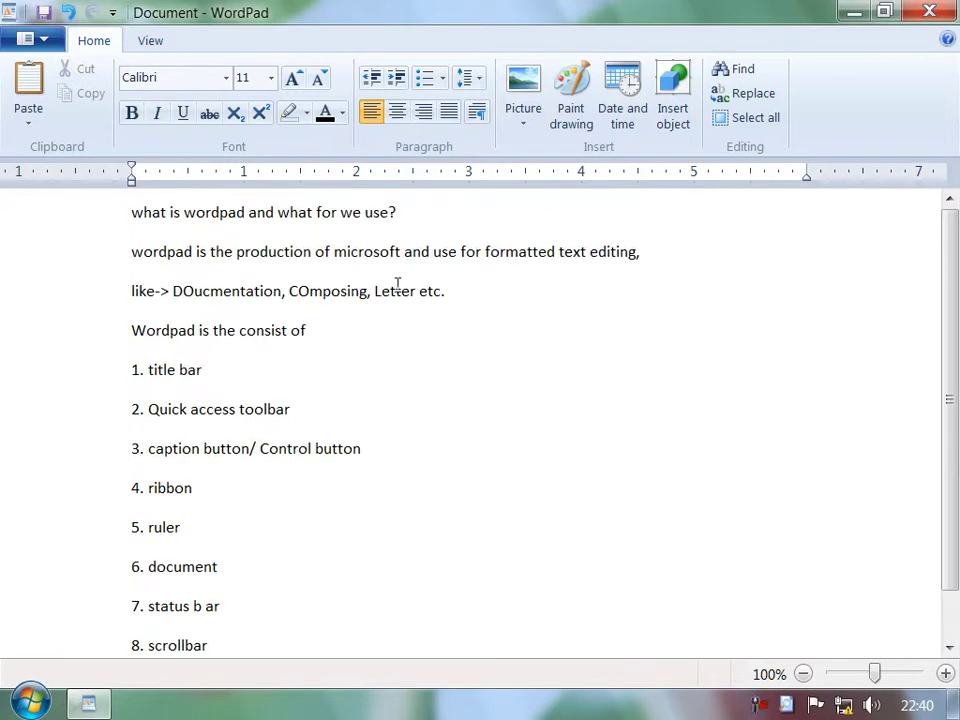
{"action": "left_click_drag", "start_coordinate": [416, 223], "coordinate": [128, 213]}
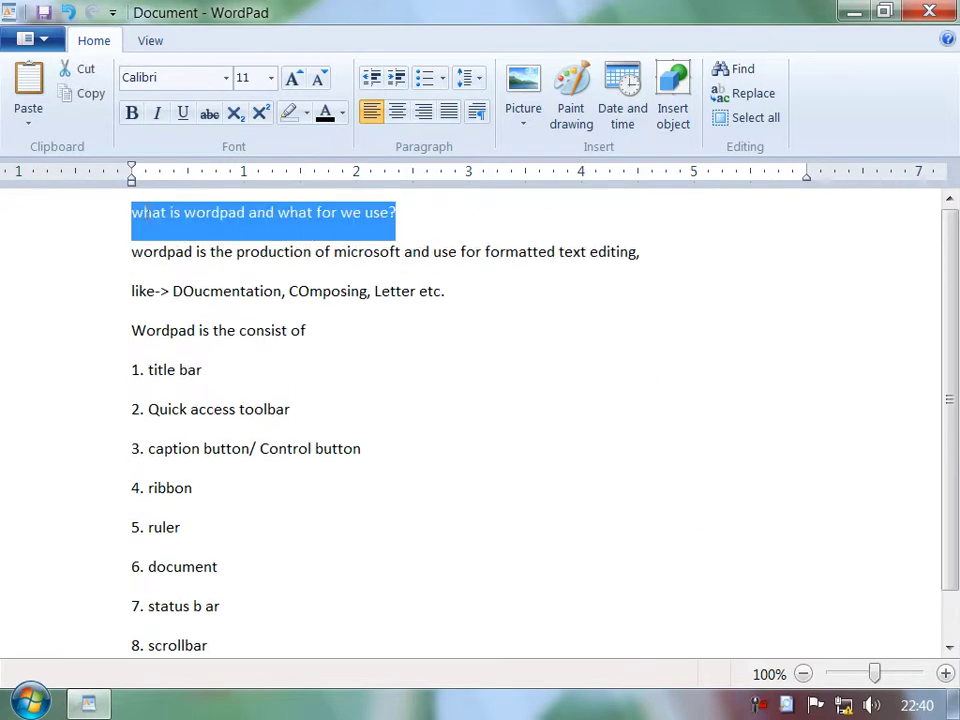
{"action": "left_click", "coordinate": [292, 78]}
{"action": "left_click", "coordinate": [292, 78]}
{"action": "left_click", "coordinate": [292, 78]}
{"action": "left_click", "coordinate": [292, 78]}
{"action": "left_click", "coordinate": [133, 115]}
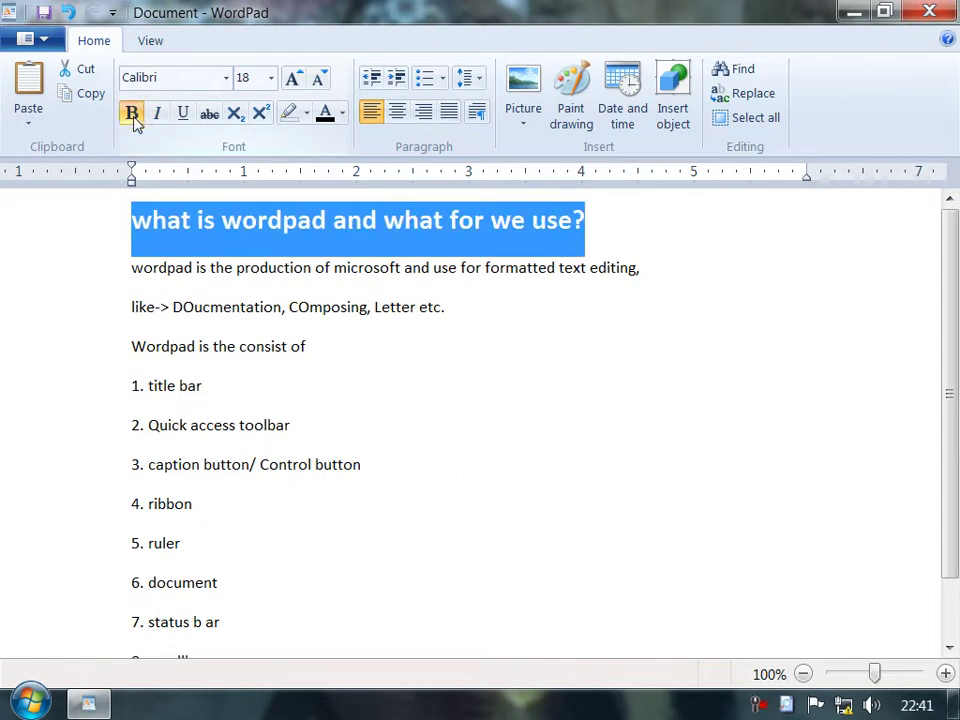
{"action": "left_click", "coordinate": [522, 218]}
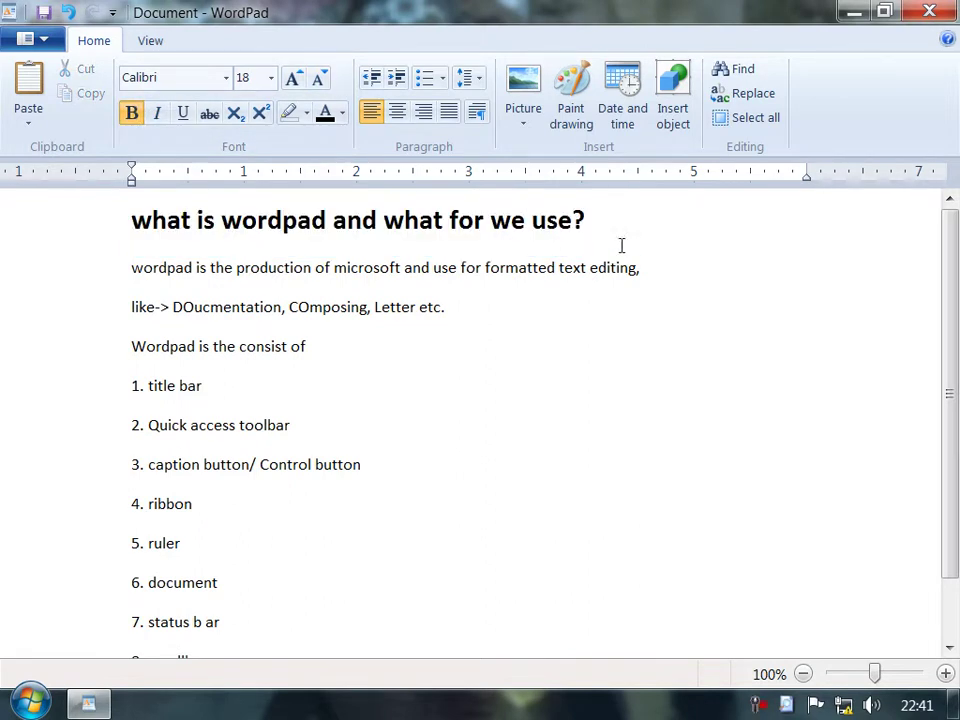
Review the description sentence and the example uses below it, highlighting documentation, composing and letter in turn.
{"action": "left_click_drag", "start_coordinate": [651, 268], "coordinate": [122, 274]}
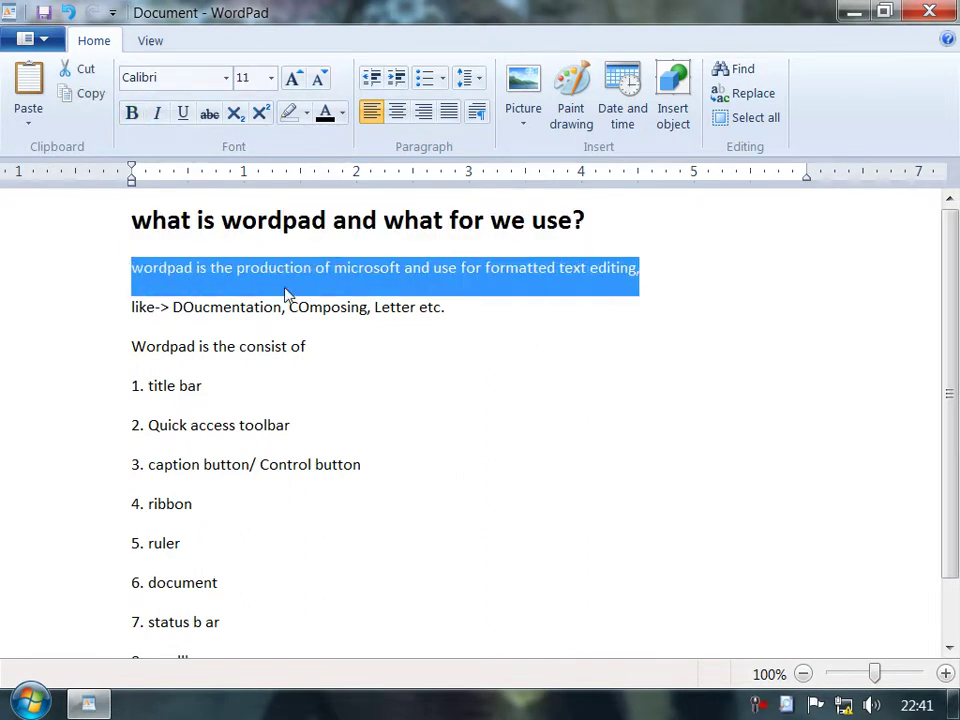
{"action": "left_click", "coordinate": [379, 276]}
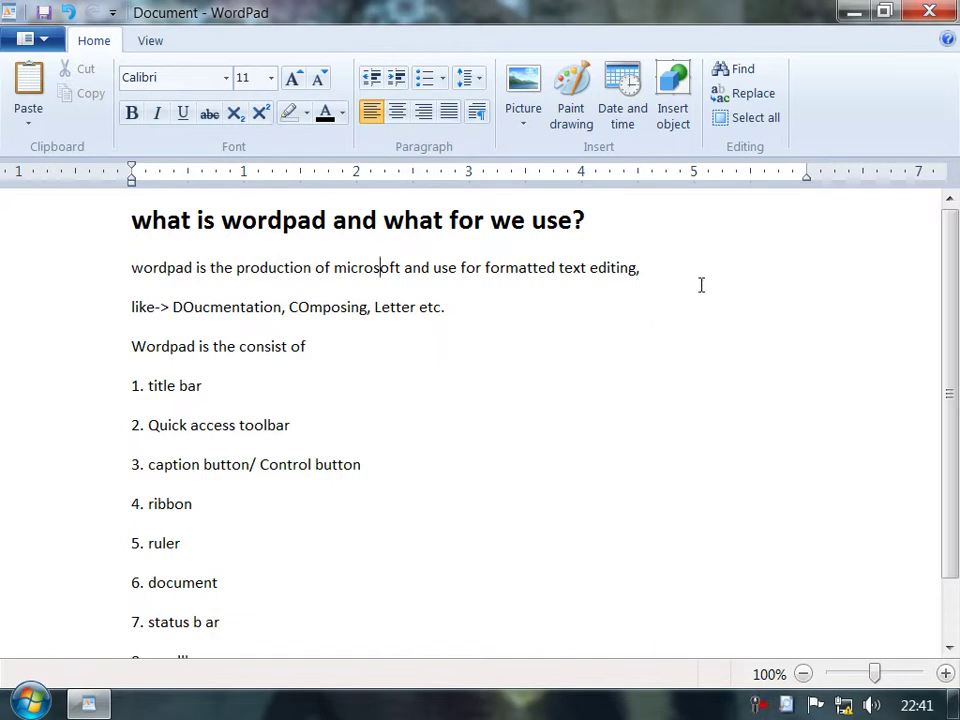
{"action": "left_click_drag", "start_coordinate": [679, 273], "coordinate": [128, 279]}
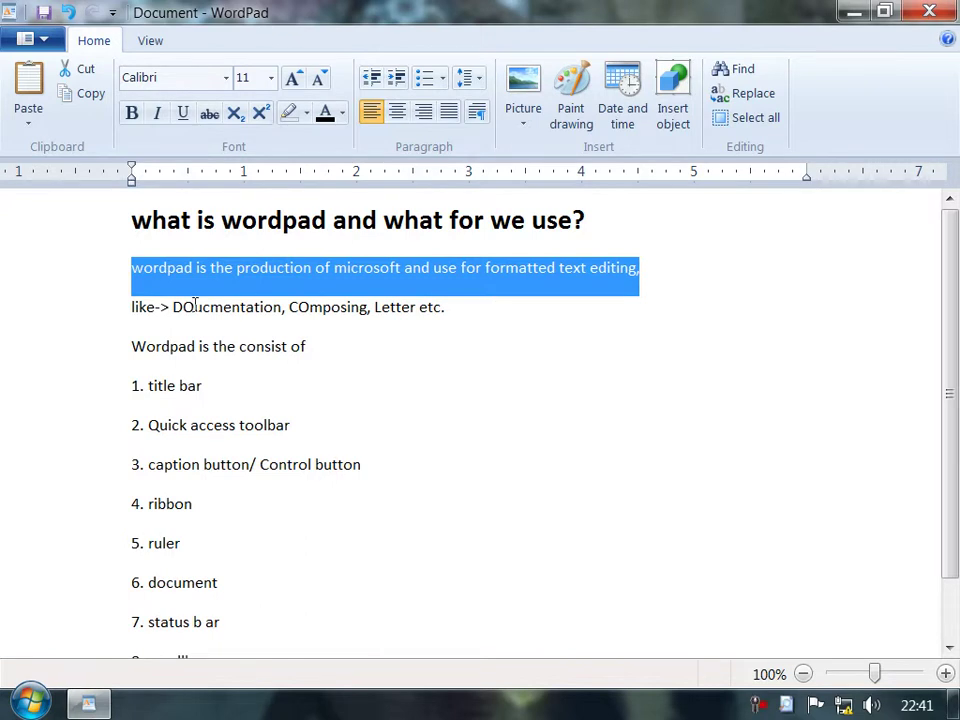
{"action": "left_click_drag", "start_coordinate": [176, 311], "coordinate": [284, 325]}
{"action": "double_click", "coordinate": [316, 311]}
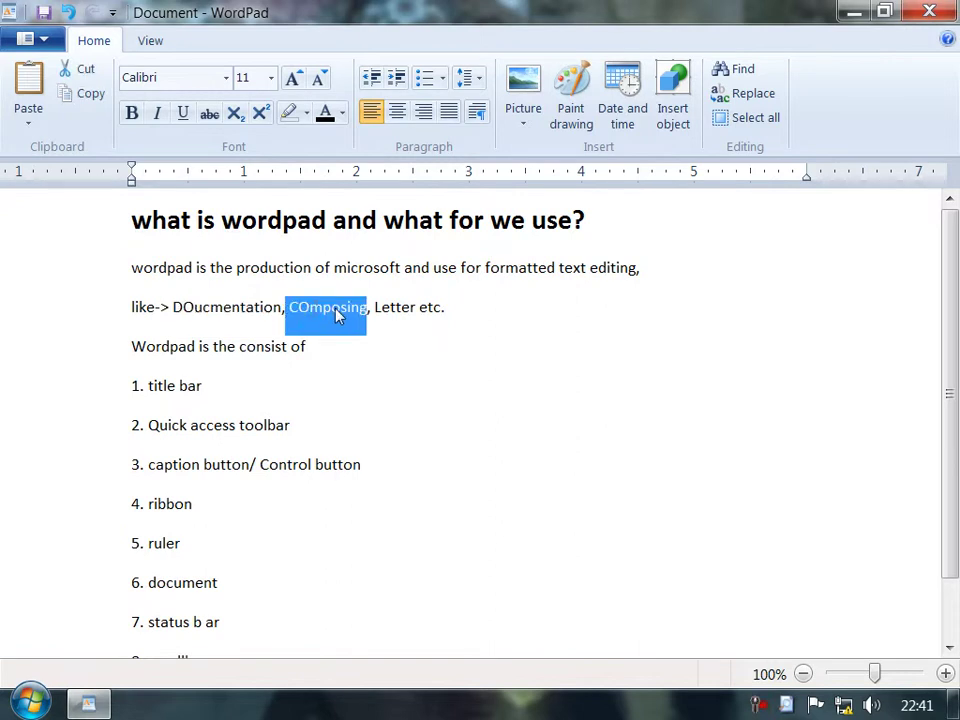
{"action": "left_click", "coordinate": [371, 311]}
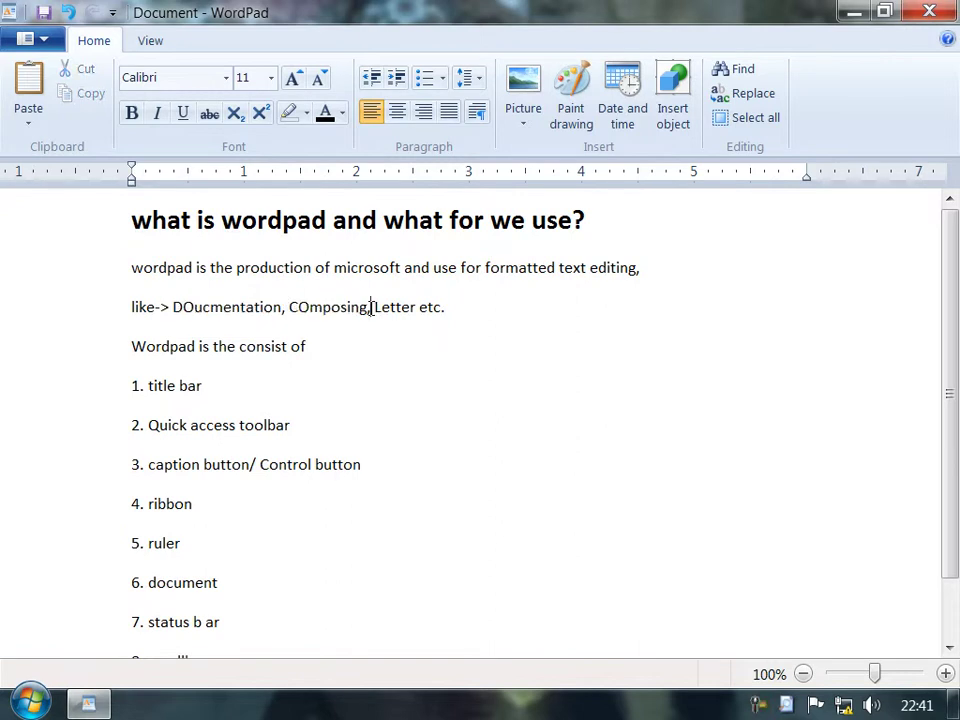
{"action": "double_click", "coordinate": [385, 311]}
{"action": "left_click_drag", "start_coordinate": [174, 308], "coordinate": [265, 318]}
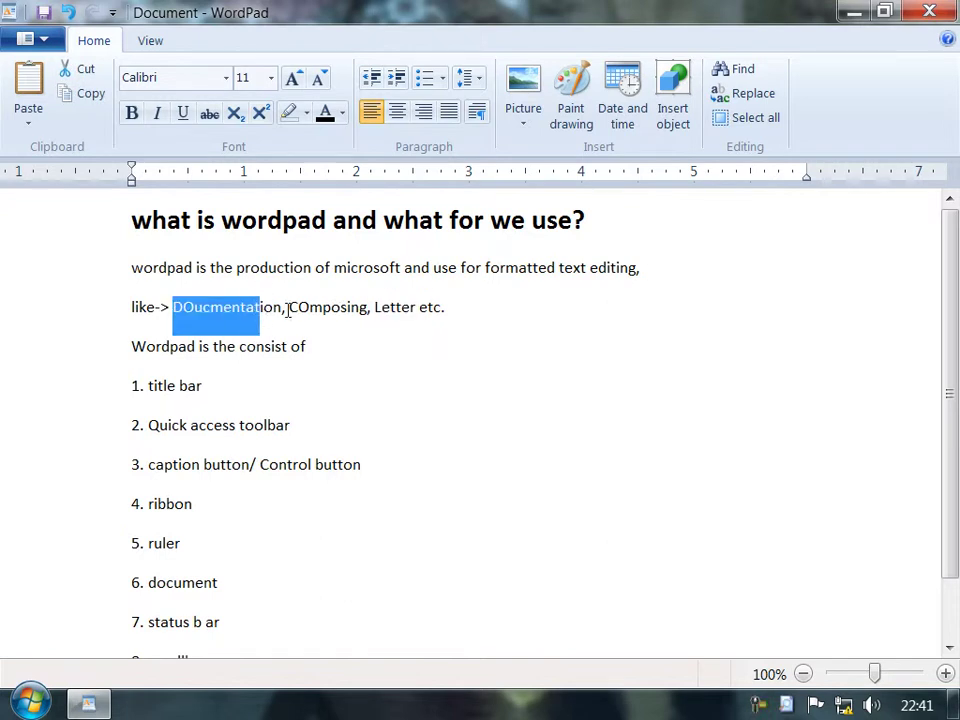
{"action": "double_click", "coordinate": [292, 311]}
{"action": "double_click", "coordinate": [395, 309]}
{"action": "left_click", "coordinate": [418, 331]}
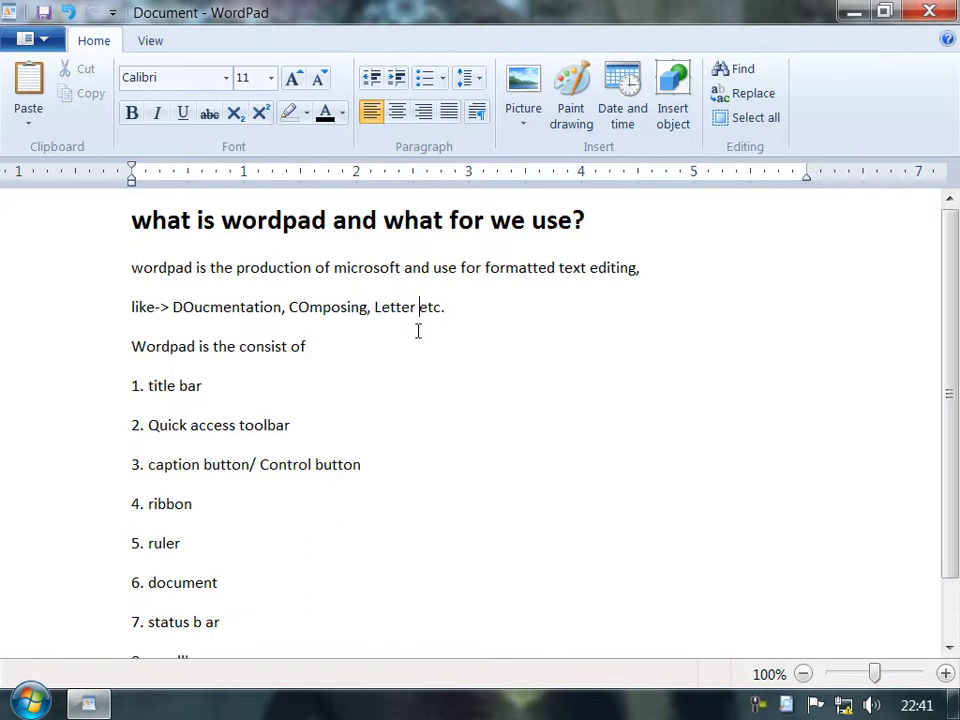
Make the line "Wordpad is the consist of" bold and enlarge its font by one size.
{"action": "left_click_drag", "start_coordinate": [347, 333], "coordinate": [131, 346]}
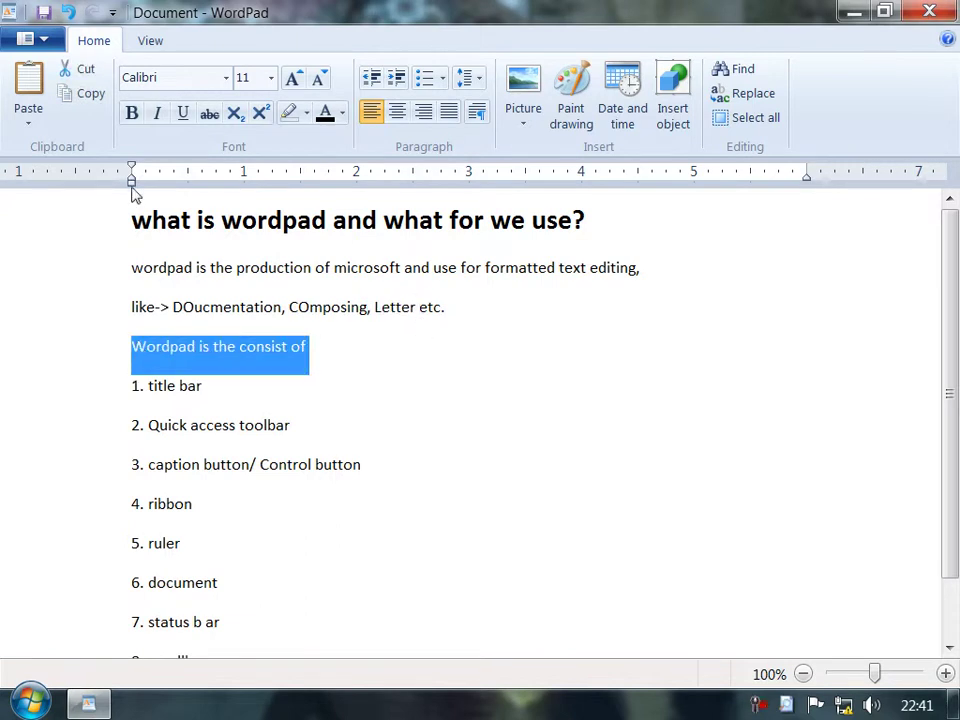
{"action": "left_click", "coordinate": [131, 113]}
{"action": "left_click", "coordinate": [293, 80]}
{"action": "left_click", "coordinate": [372, 409]}
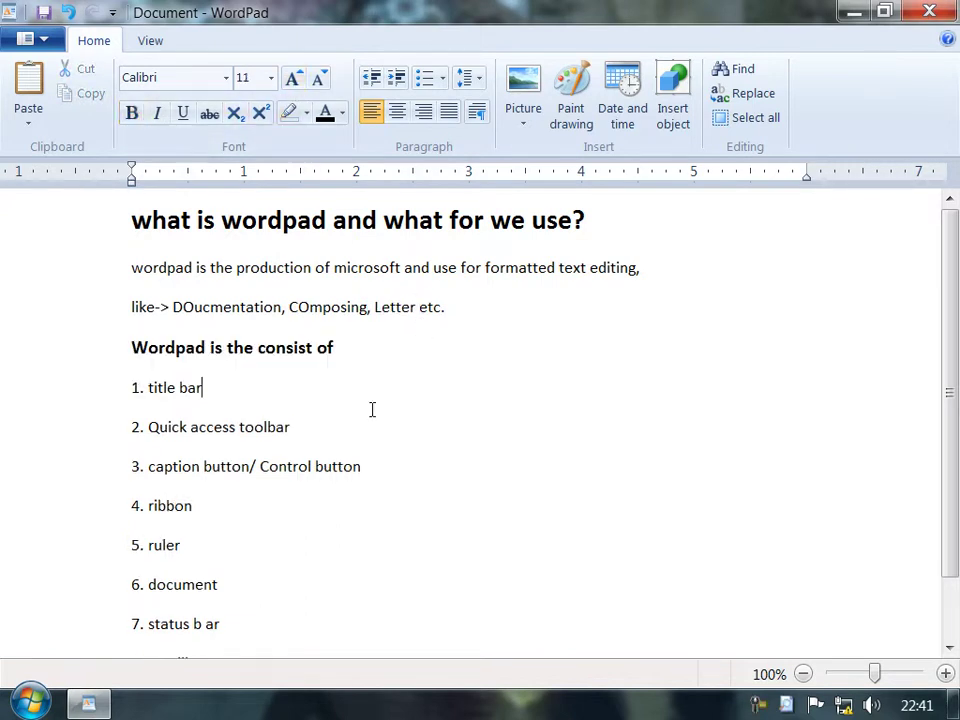
Highlight the title bar and Quick access toolbar list items to examine the matching parts of the window.
{"action": "left_click", "coordinate": [131, 347], "text": "shift"}
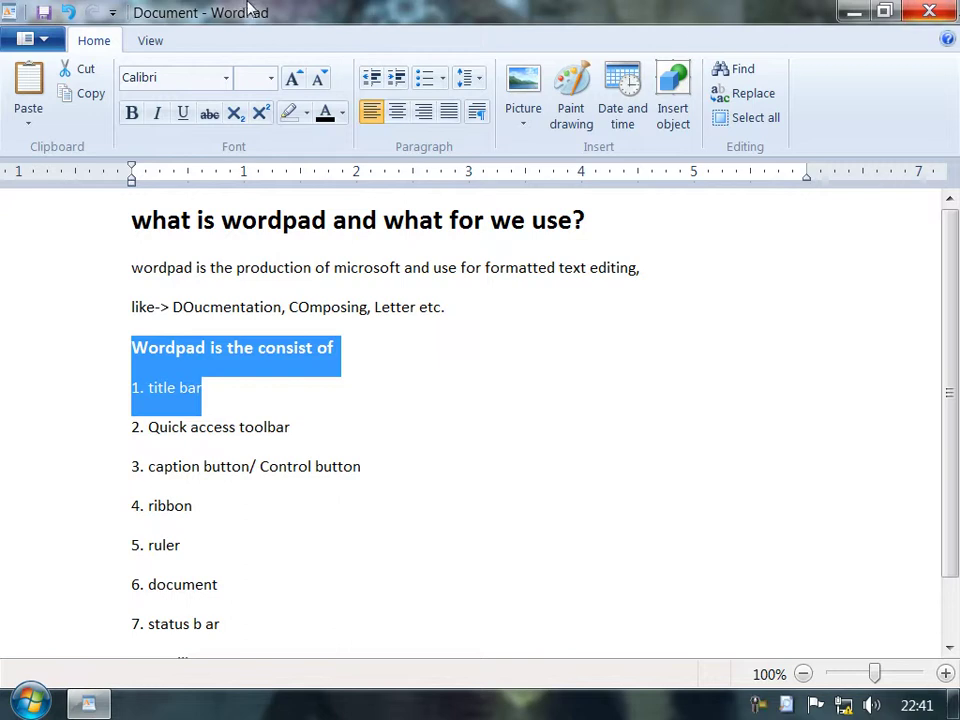
{"action": "double_click", "coordinate": [162, 432]}
{"action": "left_click_drag", "start_coordinate": [209, 439], "coordinate": [290, 432]}
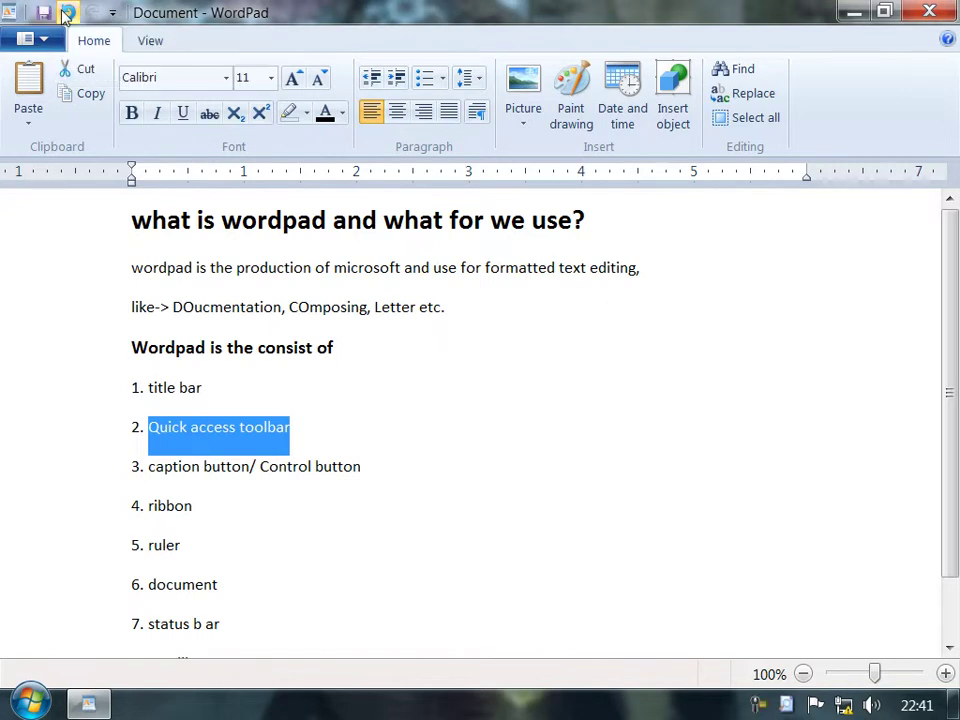
Highlight the caption button and ribbon list items in turn, and examine the ribbon's Home and View commands.
{"action": "left_click_drag", "start_coordinate": [420, 467], "coordinate": [142, 463]}
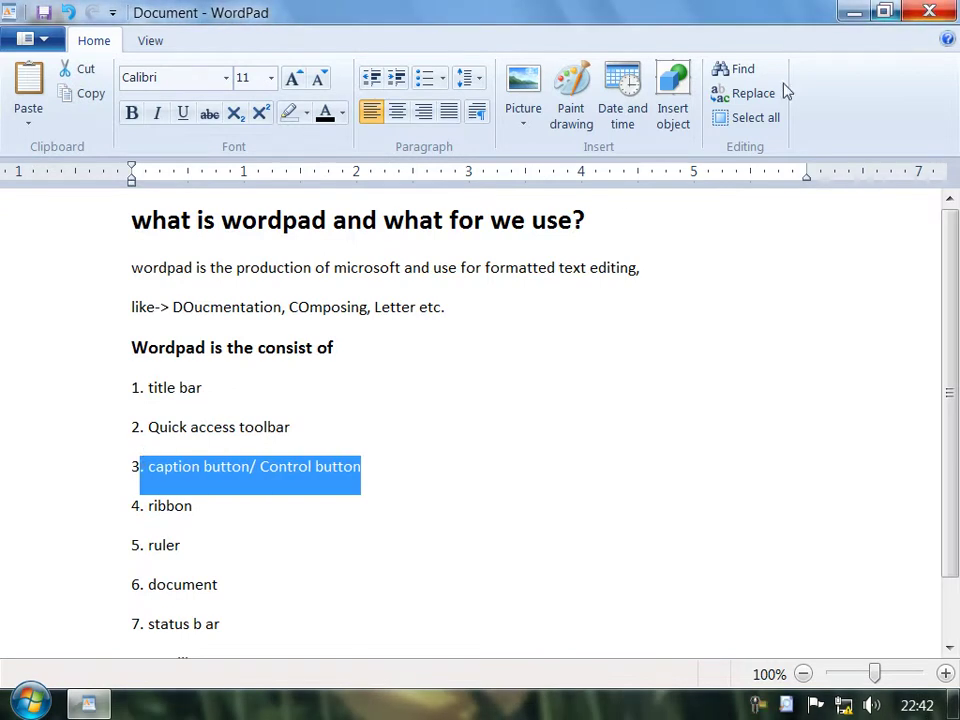
{"action": "left_click_drag", "start_coordinate": [262, 508], "coordinate": [125, 506]}
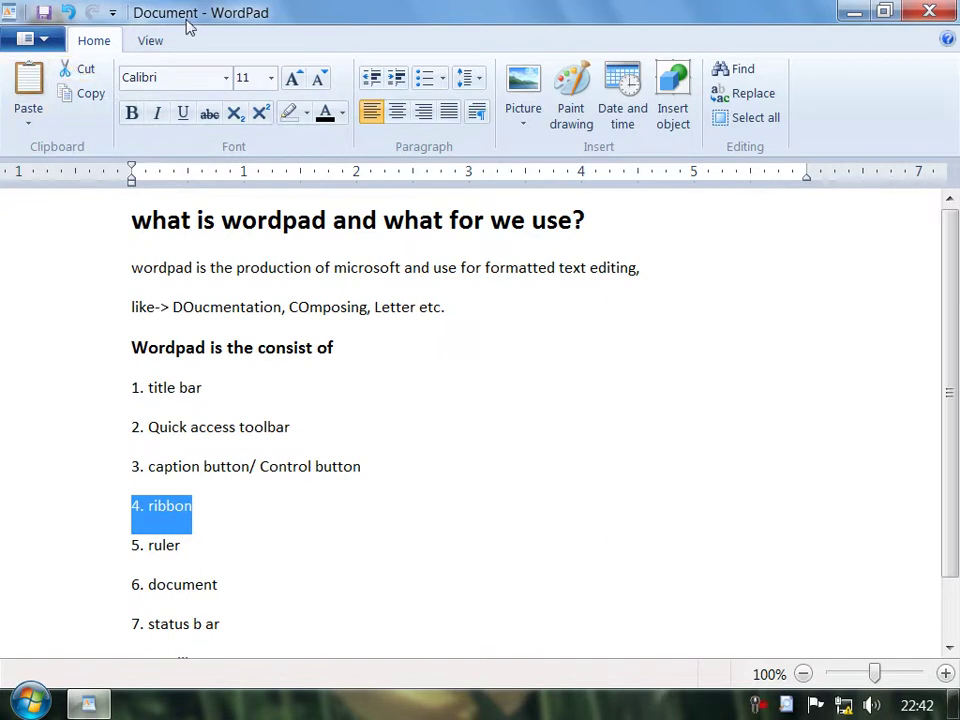
{"action": "left_click", "coordinate": [142, 44]}
{"action": "left_click", "coordinate": [88, 40]}
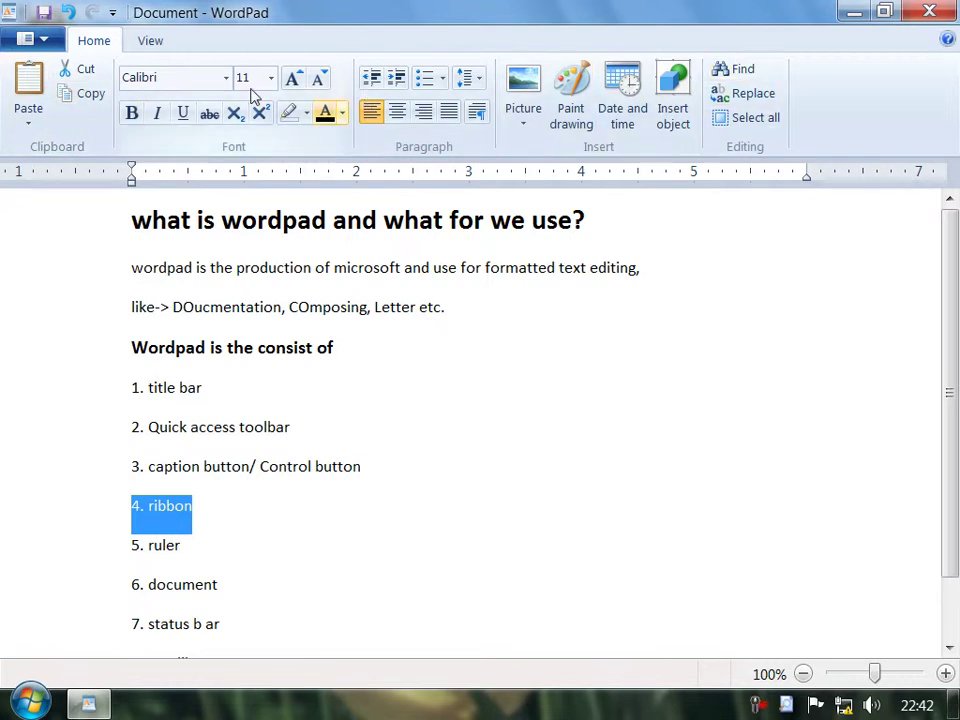
{"action": "left_click", "coordinate": [150, 40]}
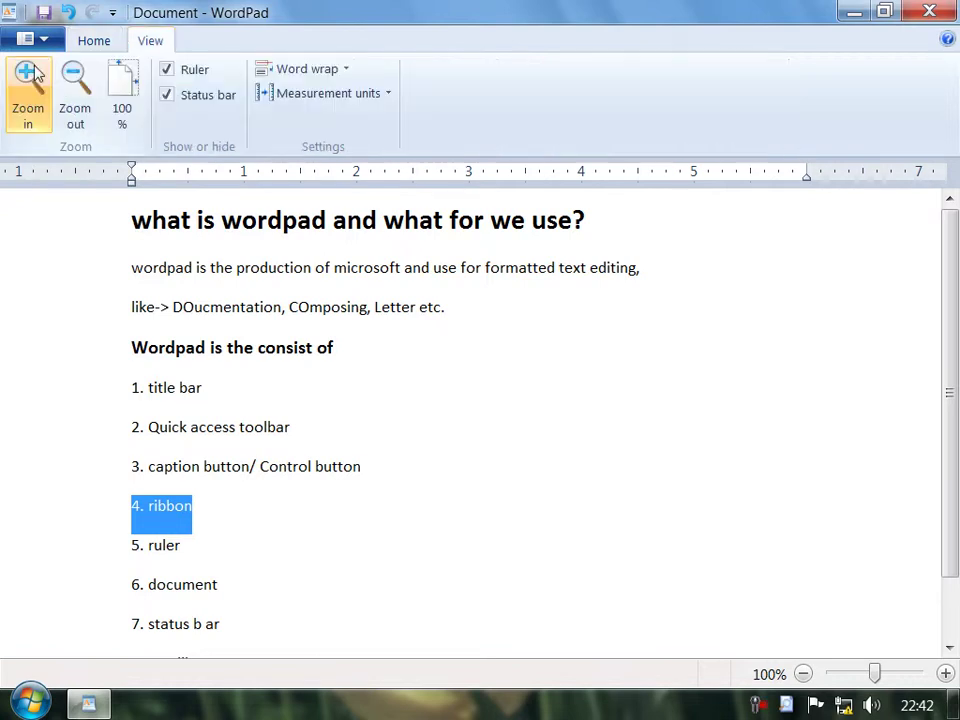
{"action": "left_click", "coordinate": [108, 44]}
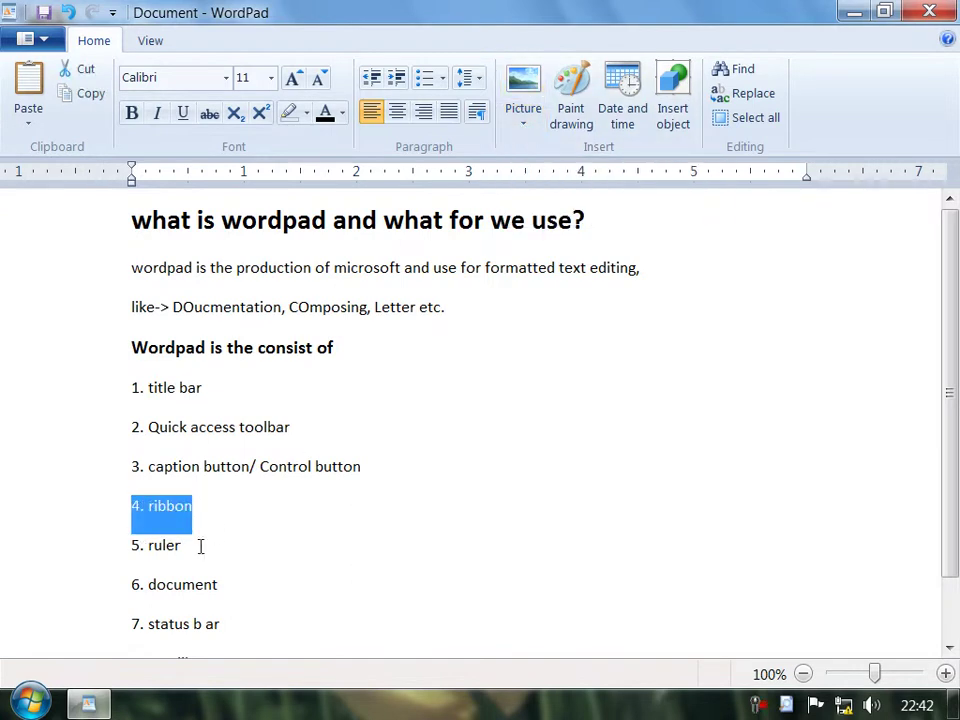
Go through the ruler, document, status bar and scrollbar list items, examining the matching parts of the window.
{"action": "left_click_drag", "start_coordinate": [199, 546], "coordinate": [135, 532]}
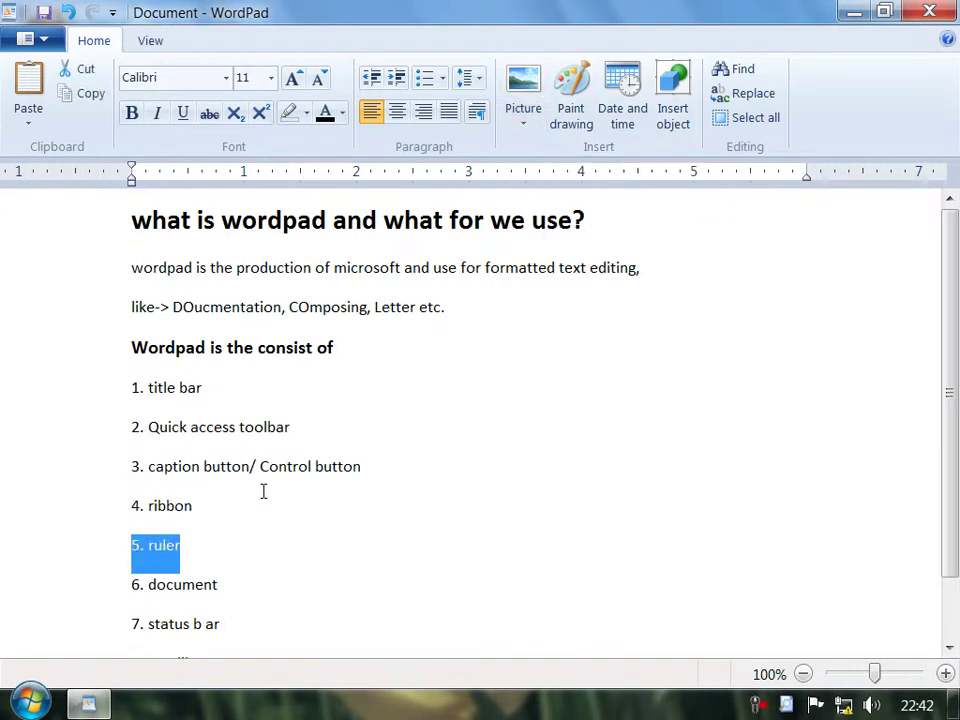
{"action": "left_click", "coordinate": [88, 590]}
{"action": "left_click", "coordinate": [591, 500]}
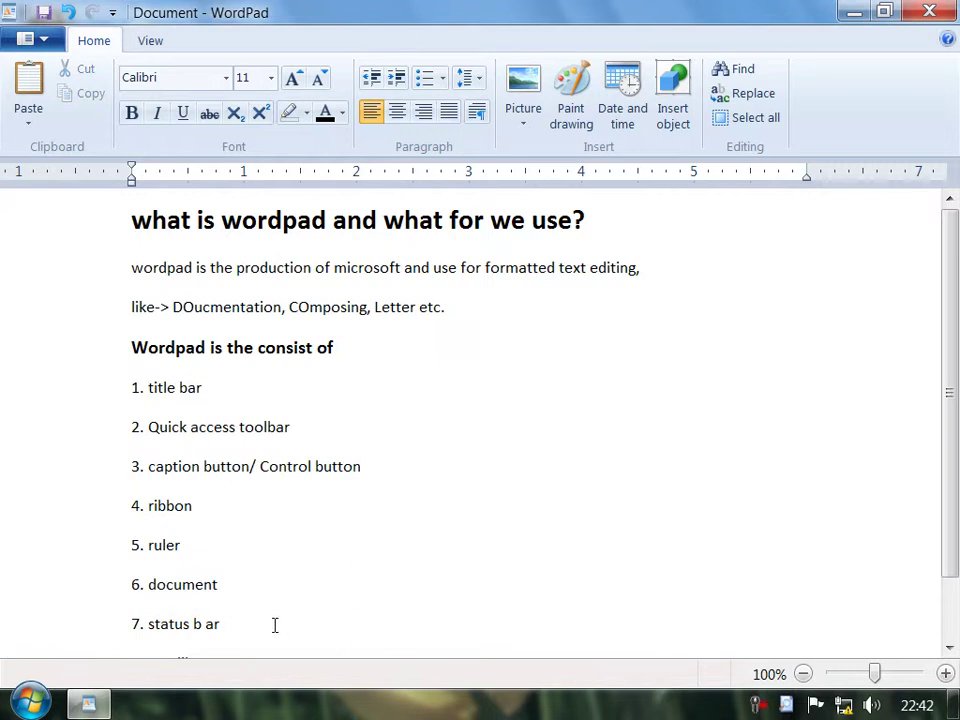
{"action": "left_click_drag", "start_coordinate": [283, 625], "coordinate": [131, 625]}
{"action": "scroll", "coordinate": [253, 621], "scroll_direction": "down", "scroll_amount": 1}
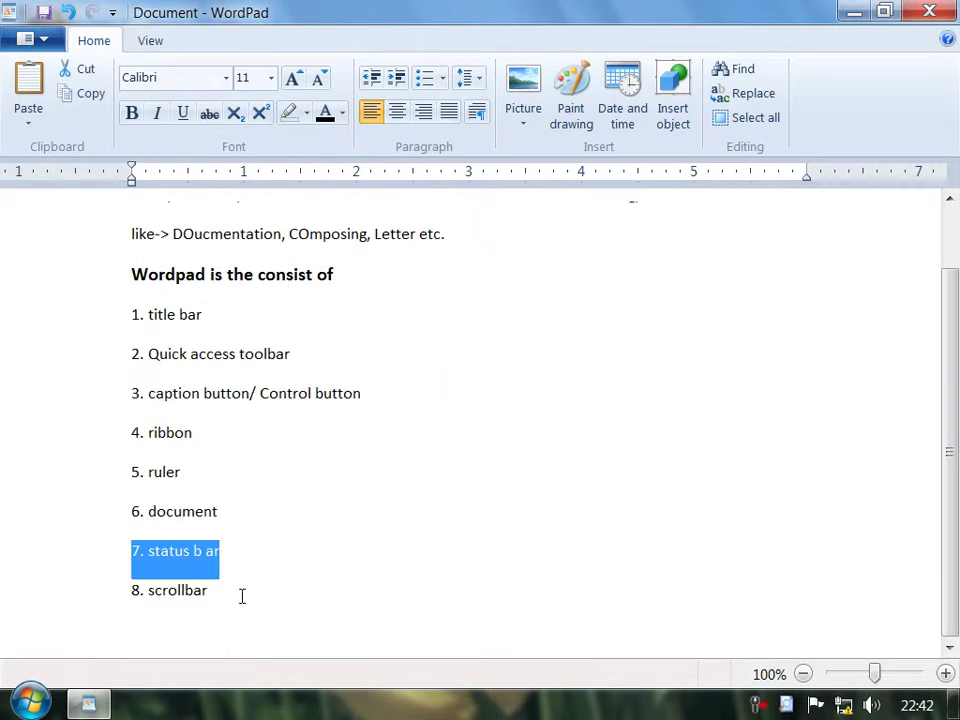
{"action": "left_click", "coordinate": [241, 596]}
{"action": "left_click_drag", "start_coordinate": [951, 328], "coordinate": [951, 266]}
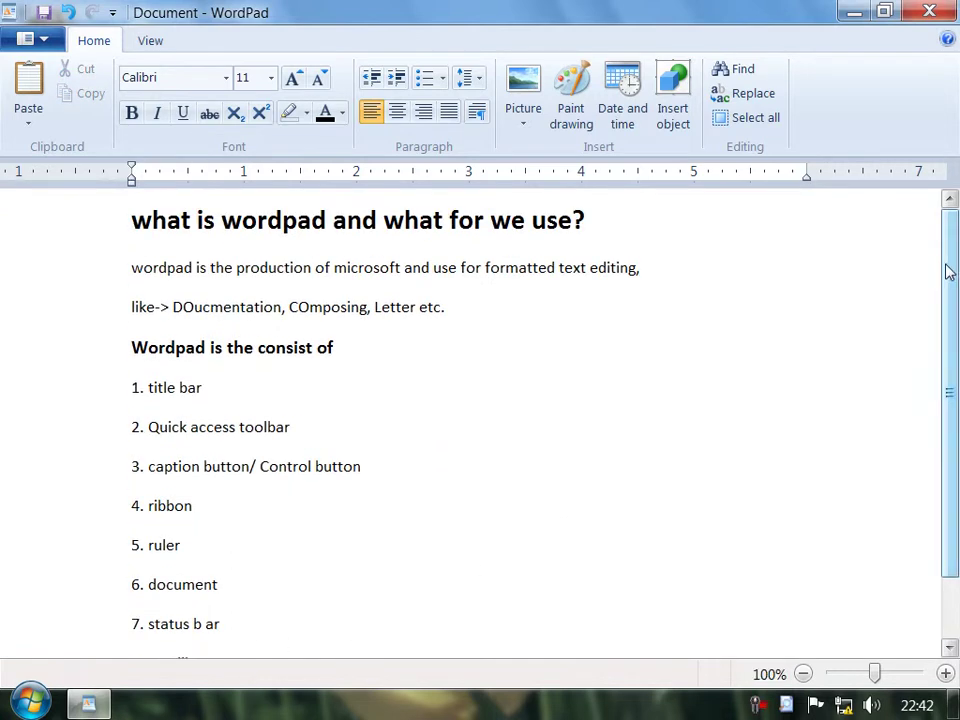
Save the document in the Documents library as "wordpad is wordpad".
{"action": "key", "text": "ctrl+s"}
{"action": "type", "text": "wordp"}
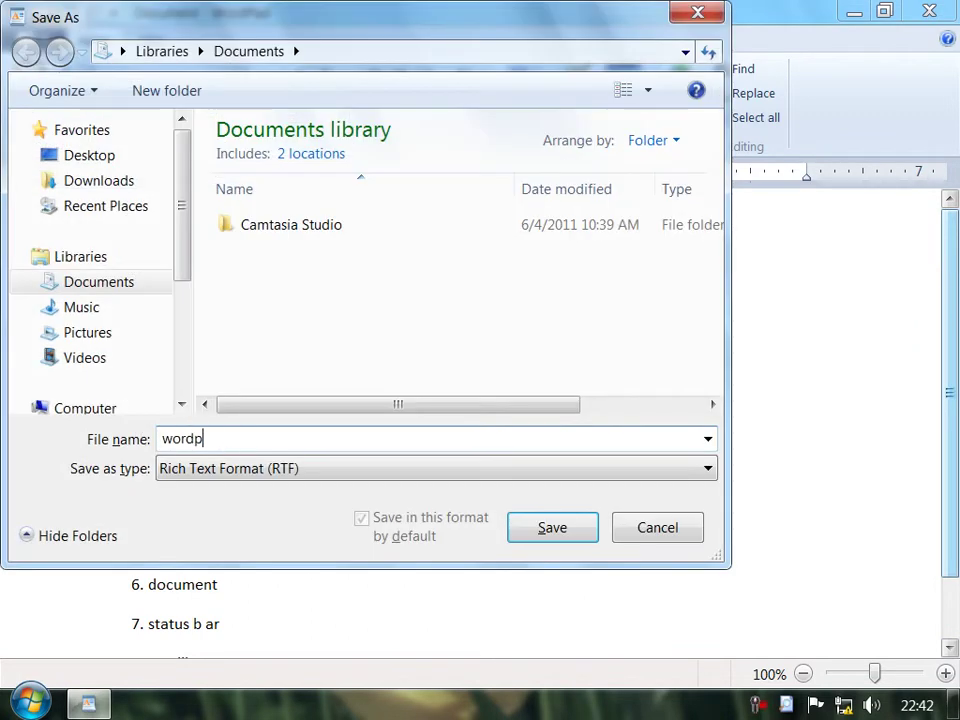
{"action": "type", "text": "ad is wordpad"}
{"action": "key", "text": "Return"}
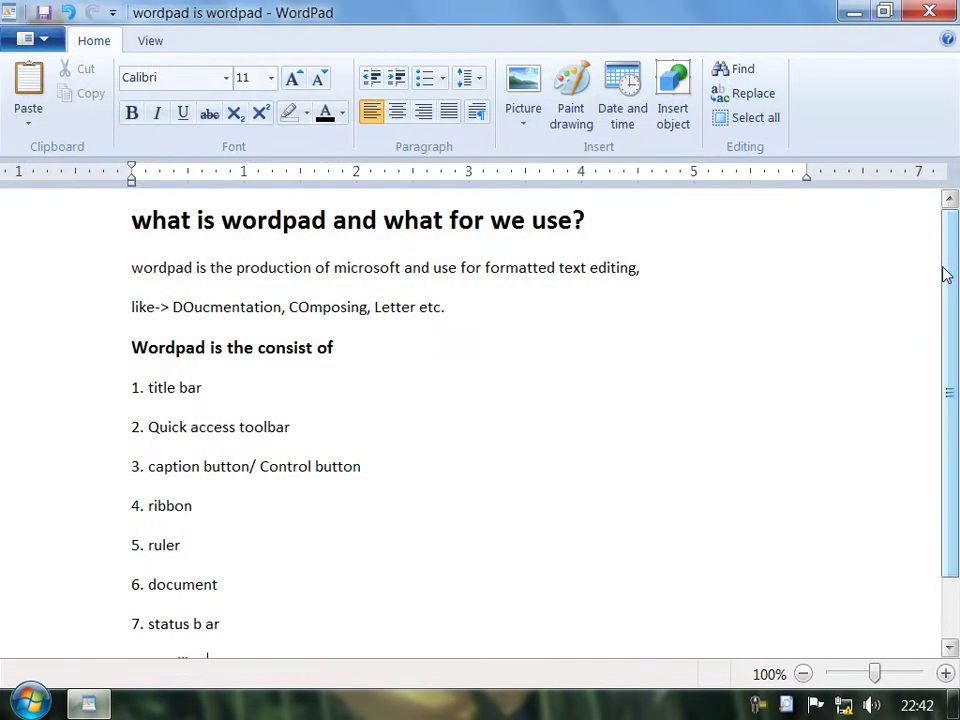
Create a new blank document and enter a row of repeated letters w as sample text.
{"action": "left_click", "coordinate": [26, 40]}
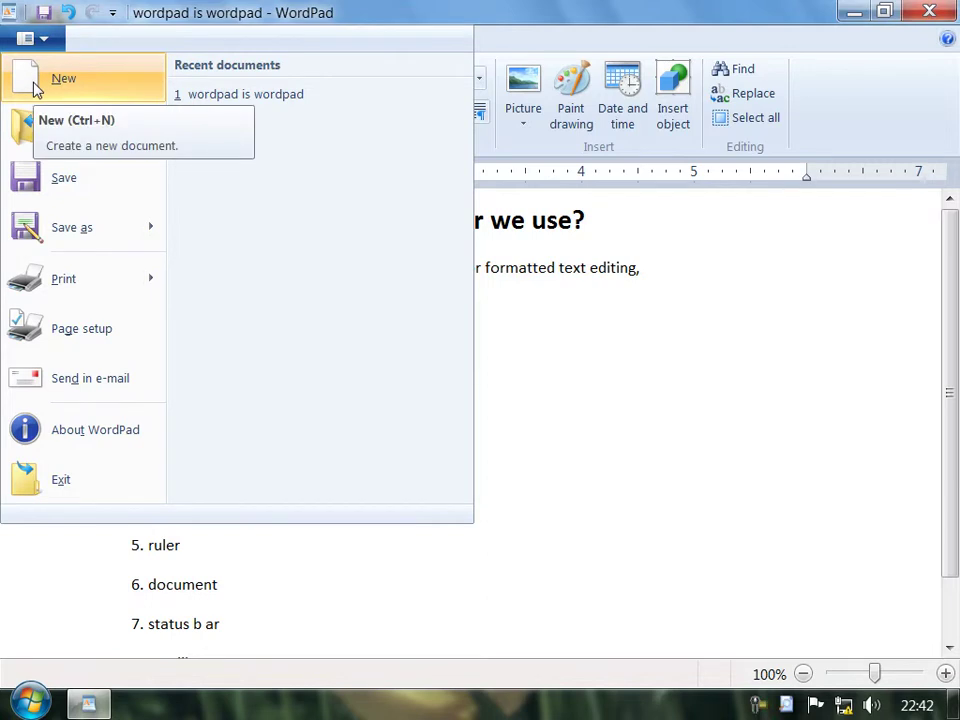
{"action": "left_click", "coordinate": [28, 44]}
{"action": "left_click", "coordinate": [26, 42]}
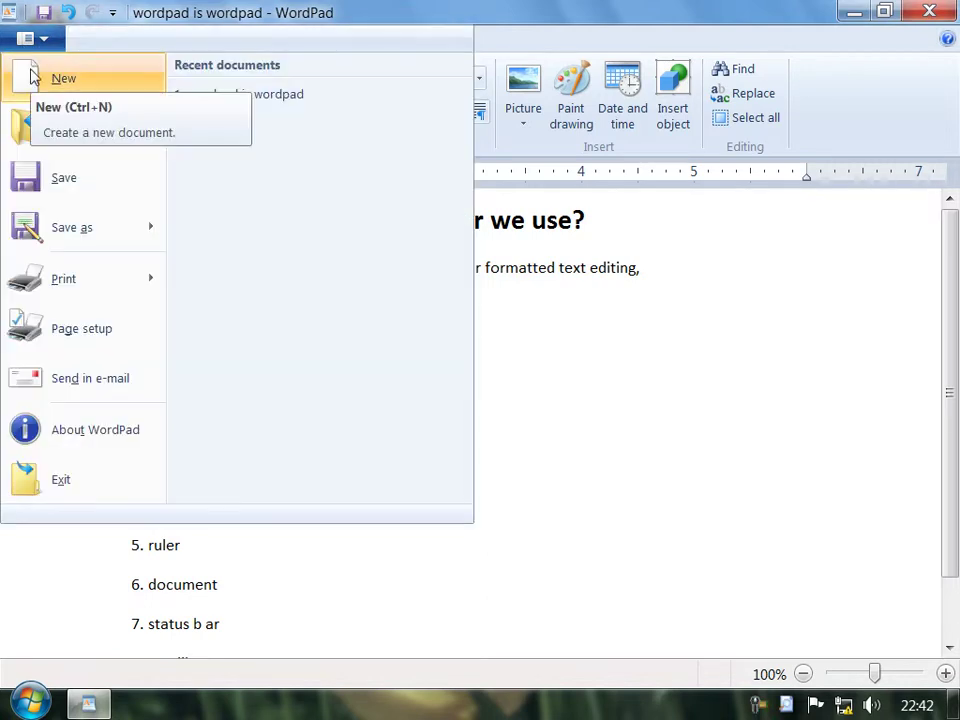
{"action": "left_click", "coordinate": [34, 77]}
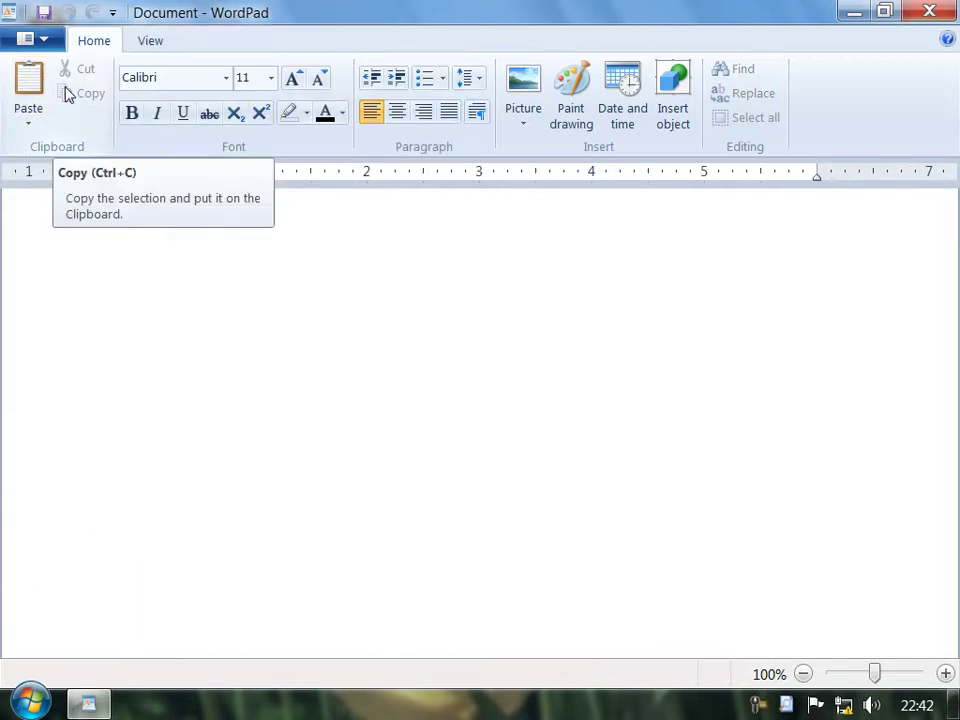
{"action": "type", "text": "wwwwwwwwwwwwwwwwwwwwwwwwwwww"}
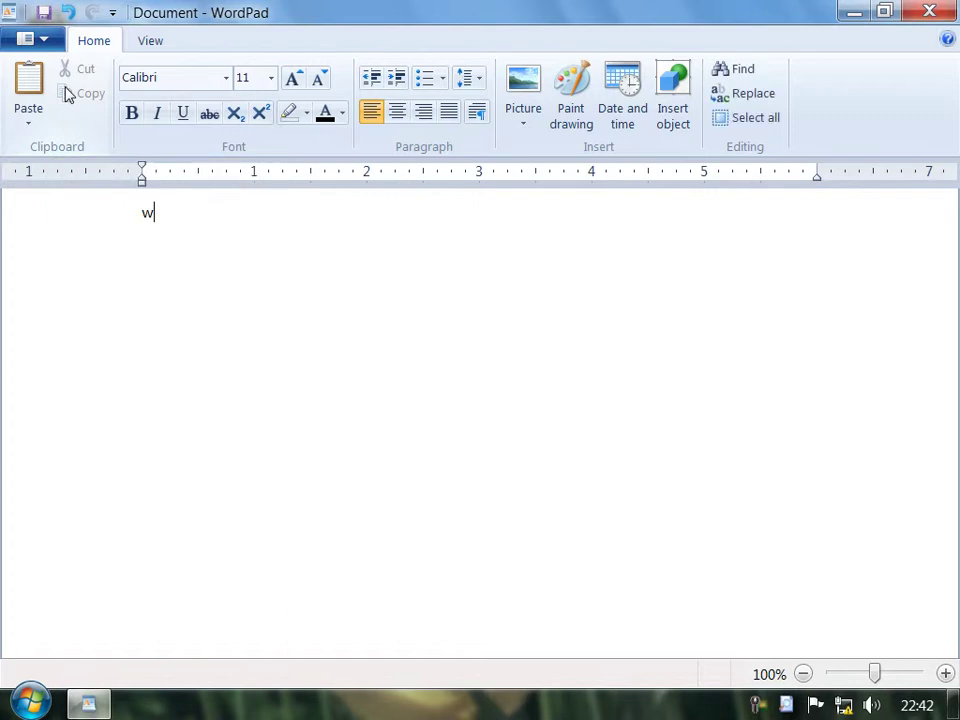
Start another new document, saving the current one to the Desktop as "w" in Rich Text Format.
{"action": "left_click", "coordinate": [35, 40]}
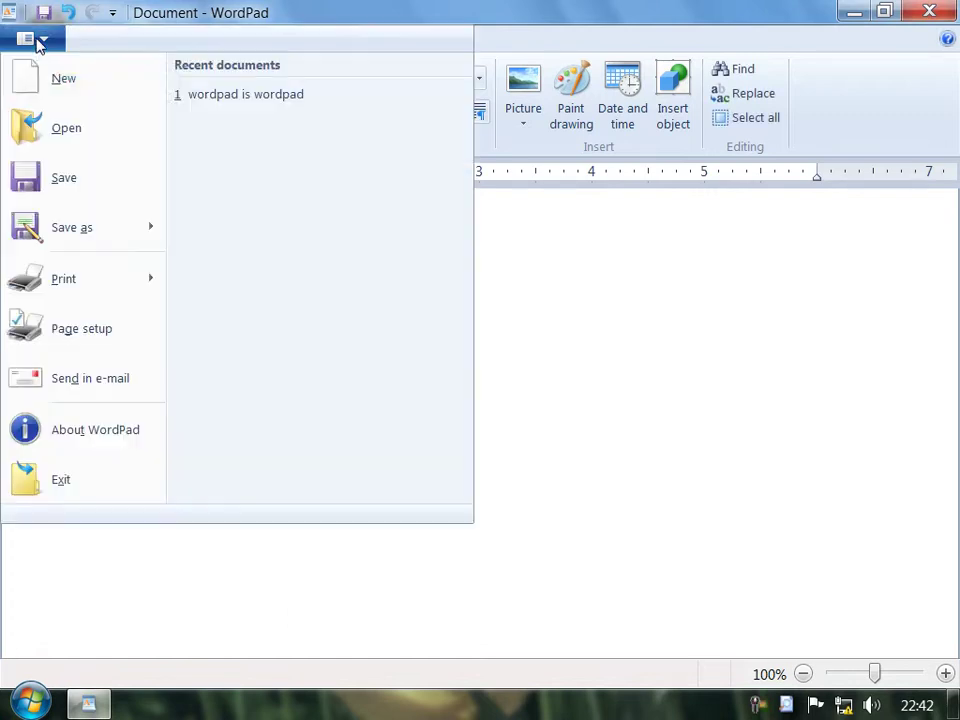
{"action": "left_click", "coordinate": [46, 72]}
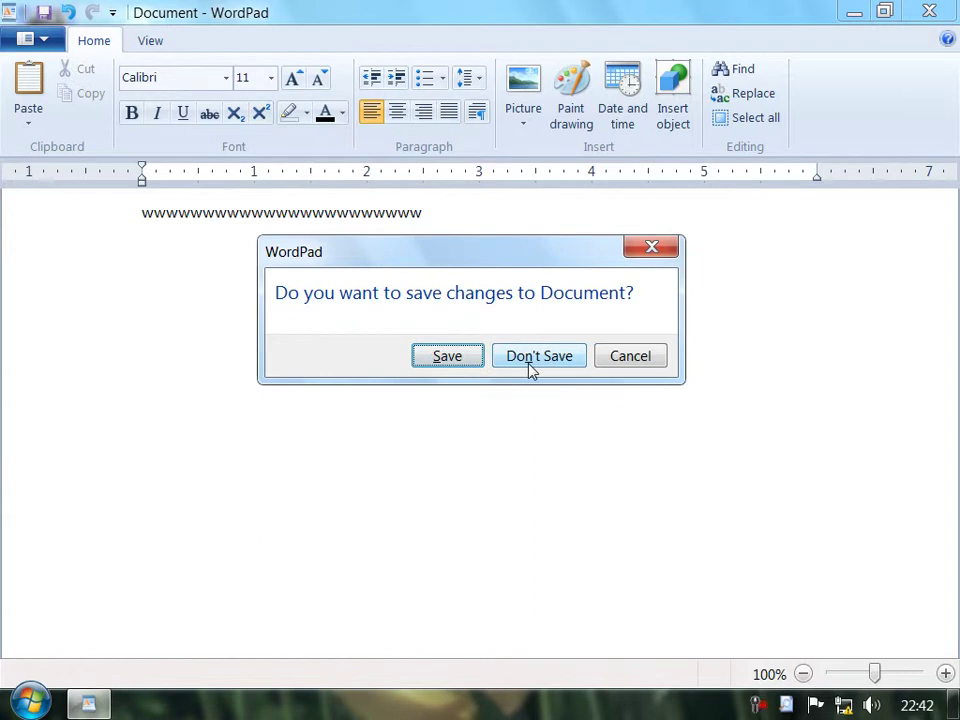
{"action": "left_click", "coordinate": [440, 357]}
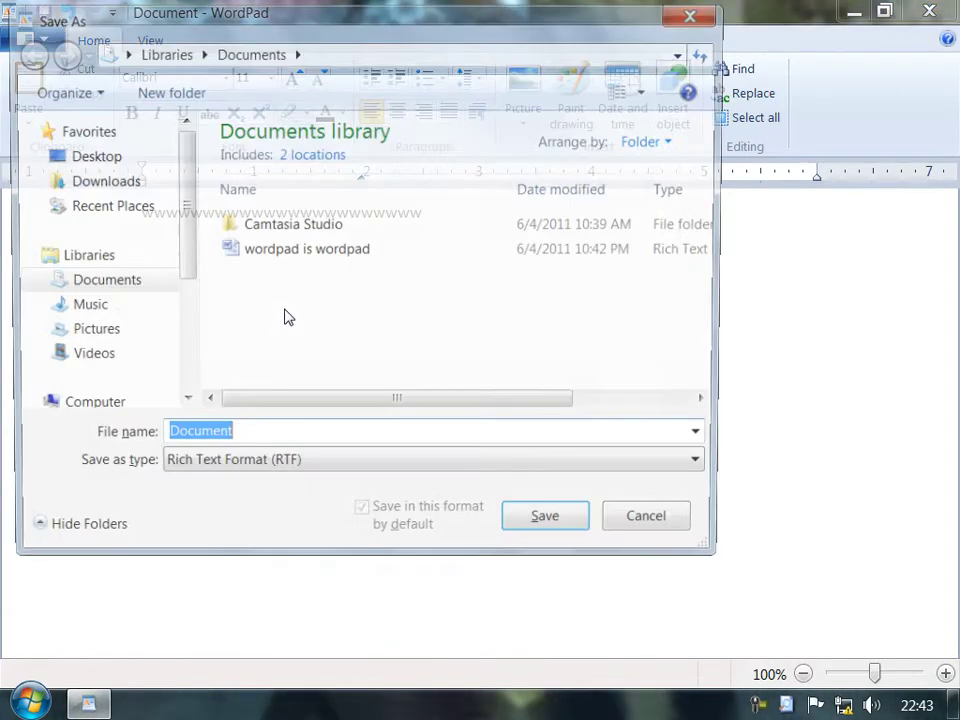
{"action": "left_click", "coordinate": [100, 155]}
{"action": "double_click", "coordinate": [236, 442]}
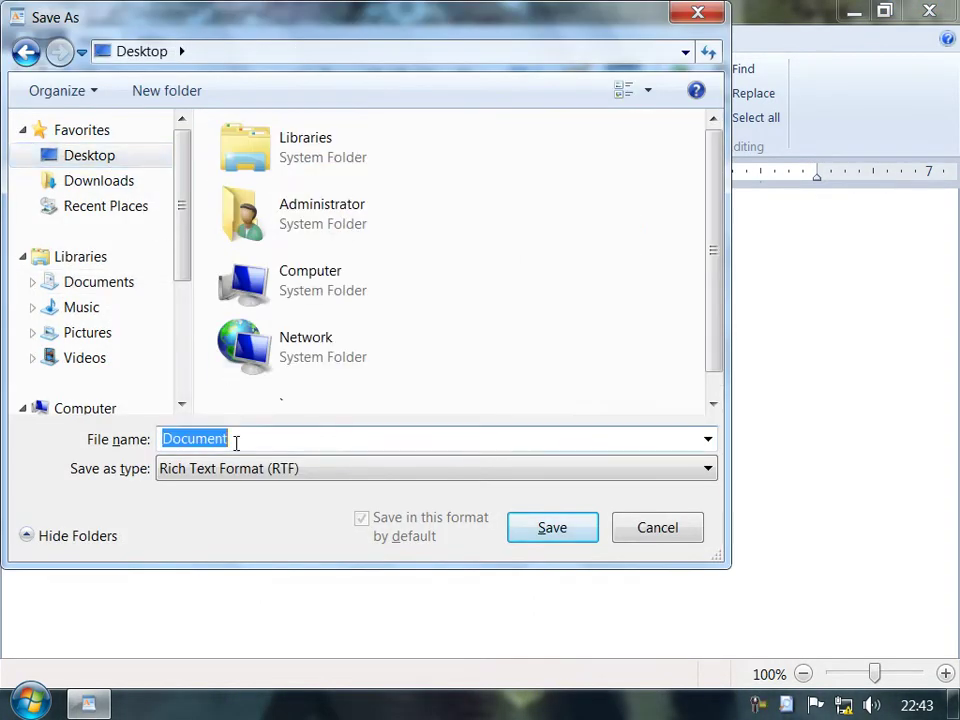
{"action": "type", "text": "w"}
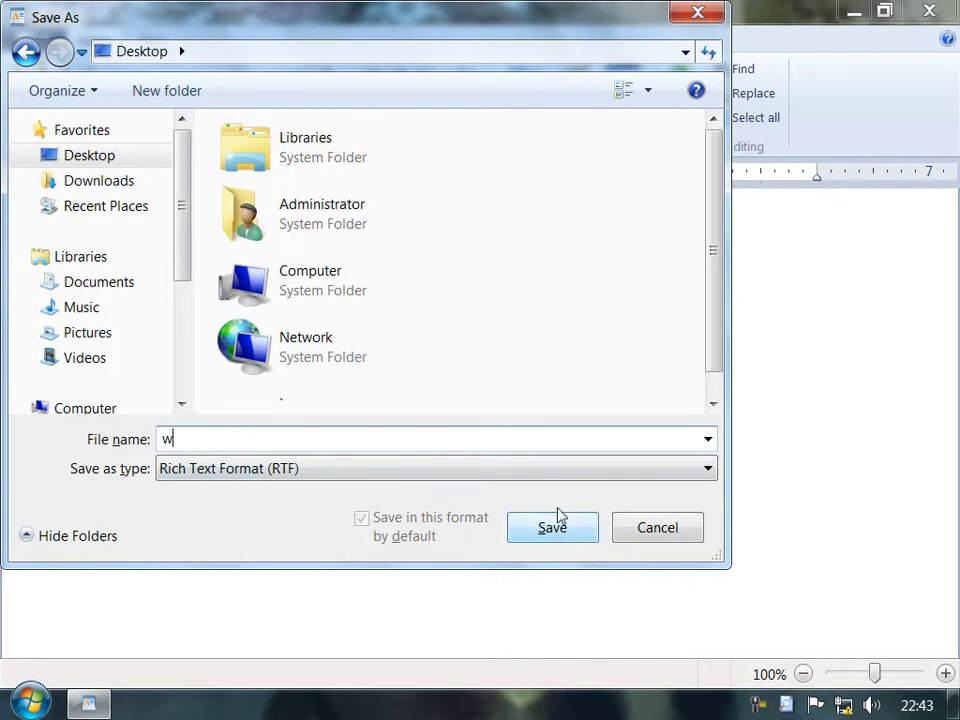
{"action": "left_click", "coordinate": [544, 474]}
{"action": "left_click", "coordinate": [544, 476]}
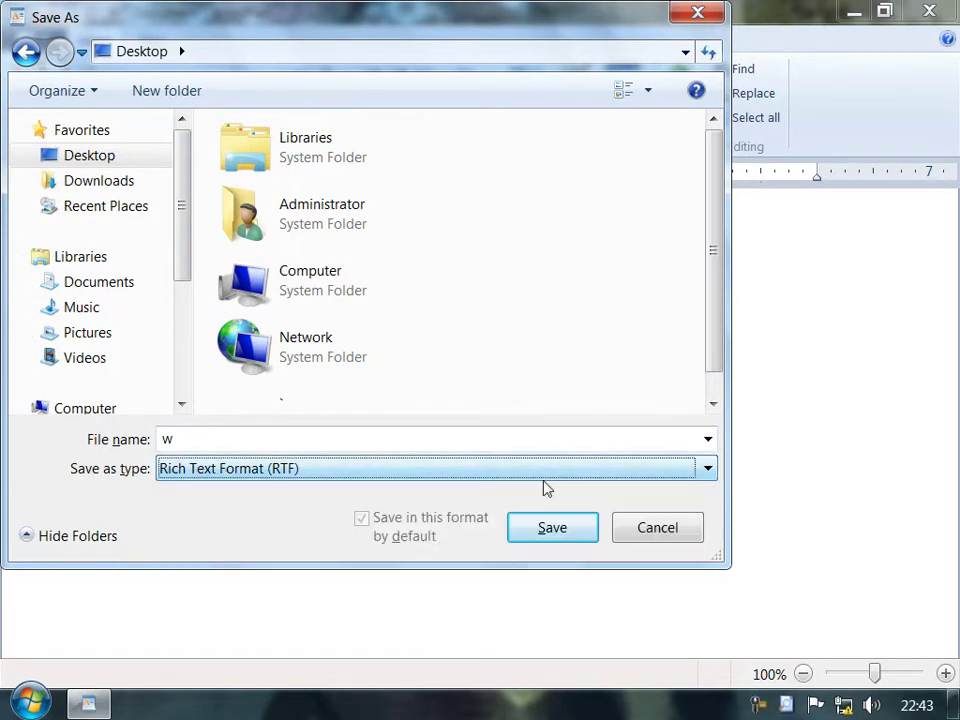
{"action": "left_click", "coordinate": [547, 529]}
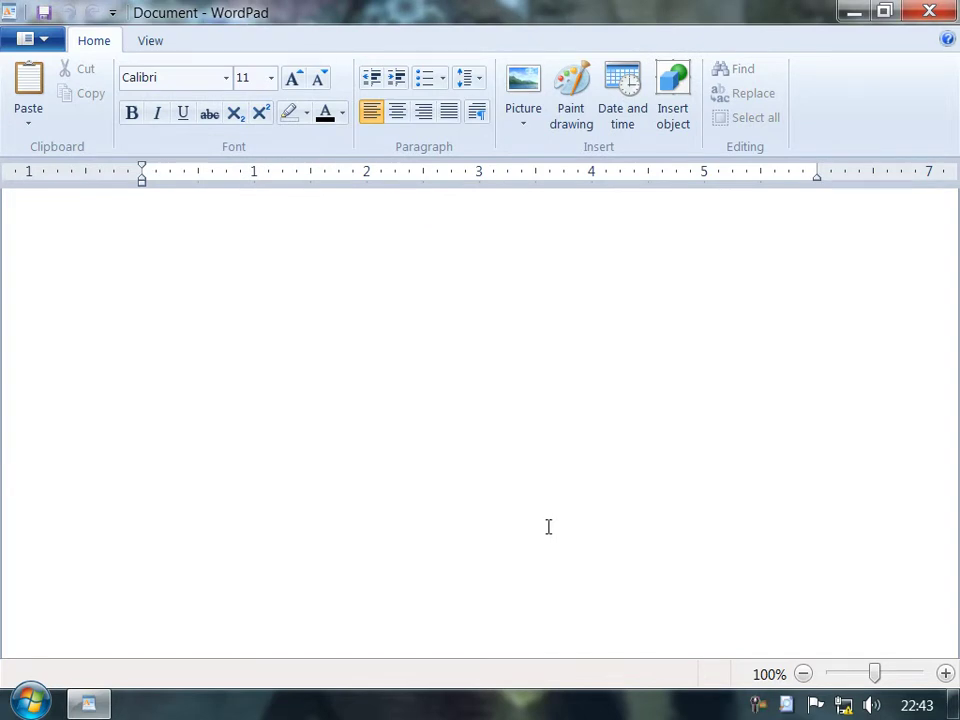
Open the saved file "wordpad is wordpad" from the Documents library.
{"action": "left_click", "coordinate": [30, 40]}
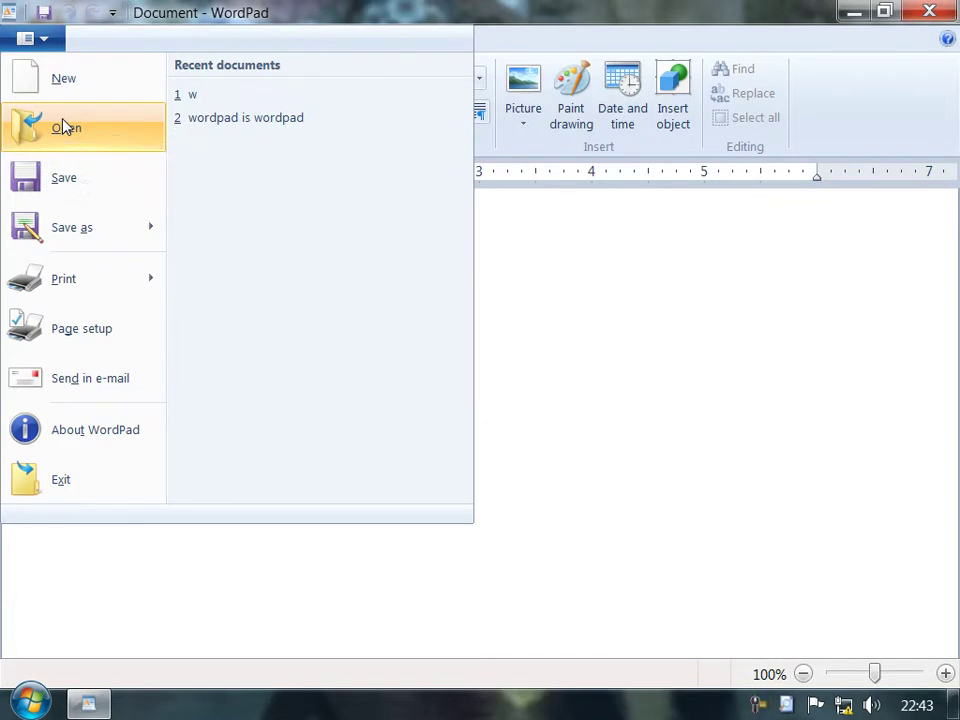
{"action": "left_click", "coordinate": [62, 127]}
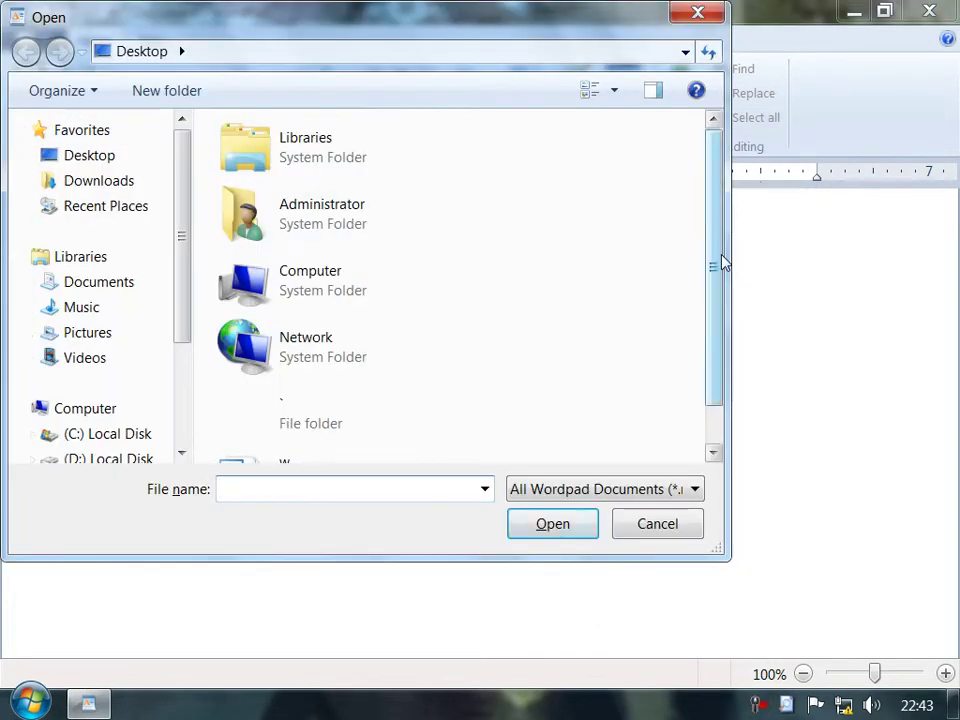
{"action": "scroll", "coordinate": [714, 252], "scroll_direction": "down", "scroll_amount": 1}
{"action": "left_click", "coordinate": [324, 418]}
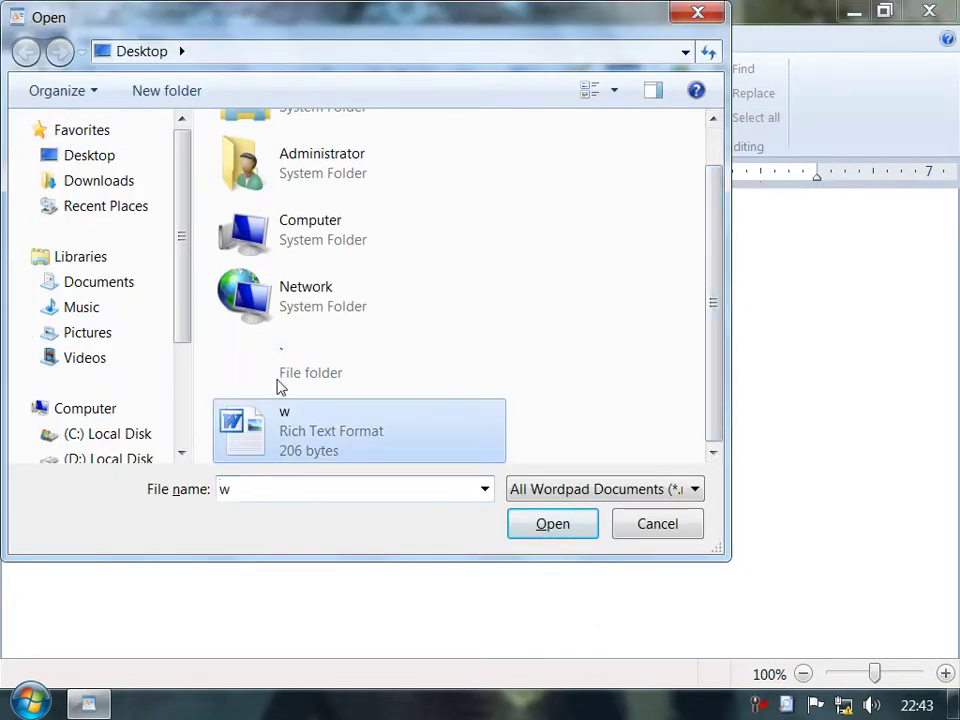
{"action": "left_click", "coordinate": [116, 153]}
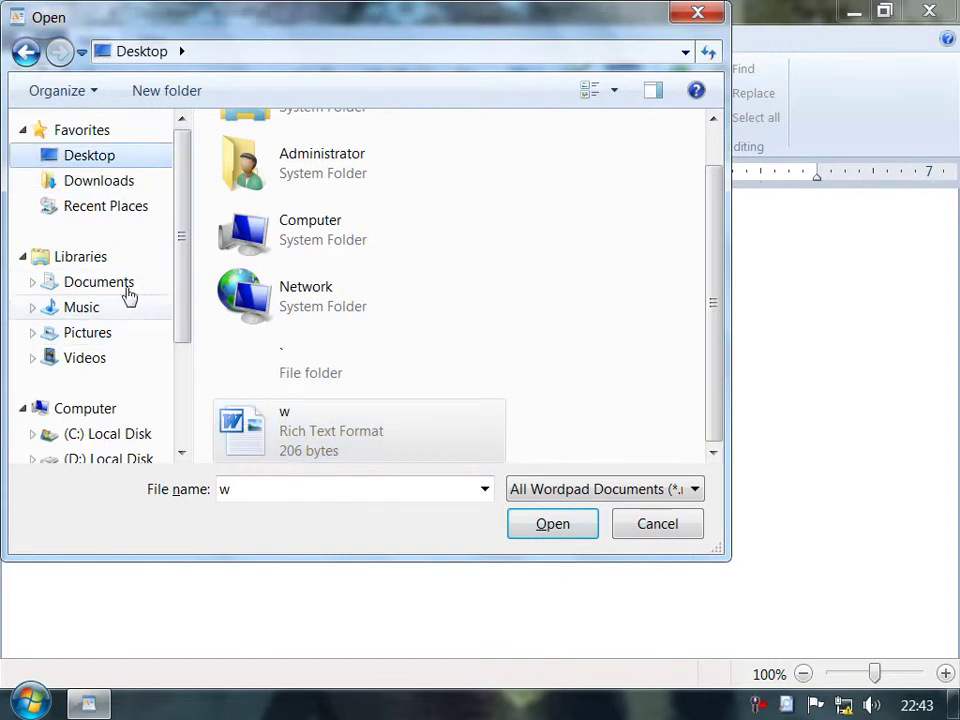
{"action": "left_click", "coordinate": [129, 281]}
{"action": "left_click", "coordinate": [270, 377]}
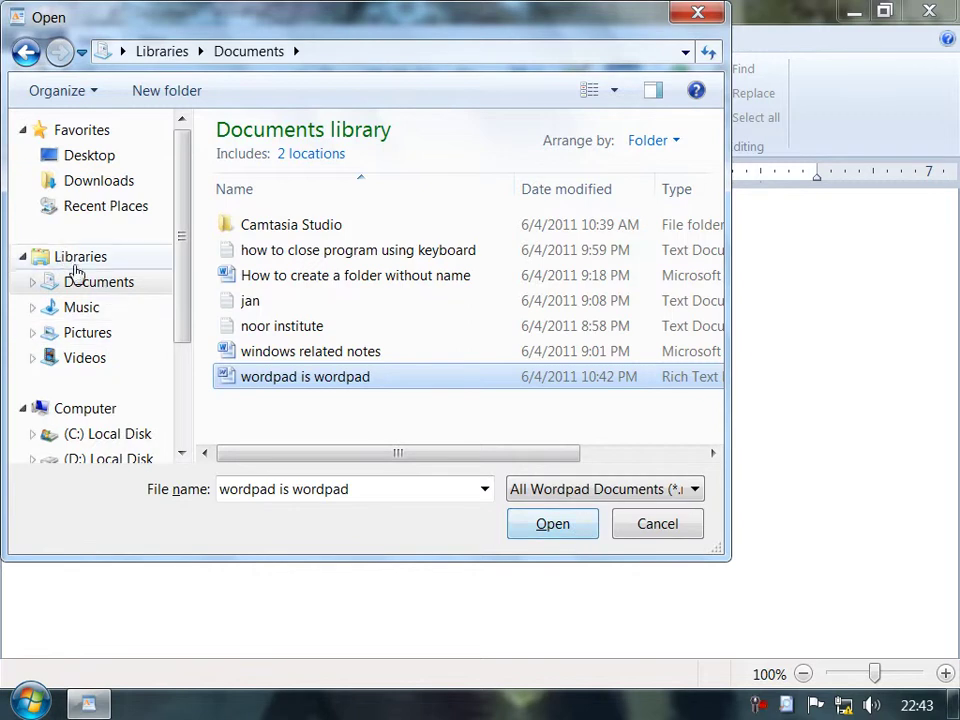
{"action": "left_click", "coordinate": [521, 529]}
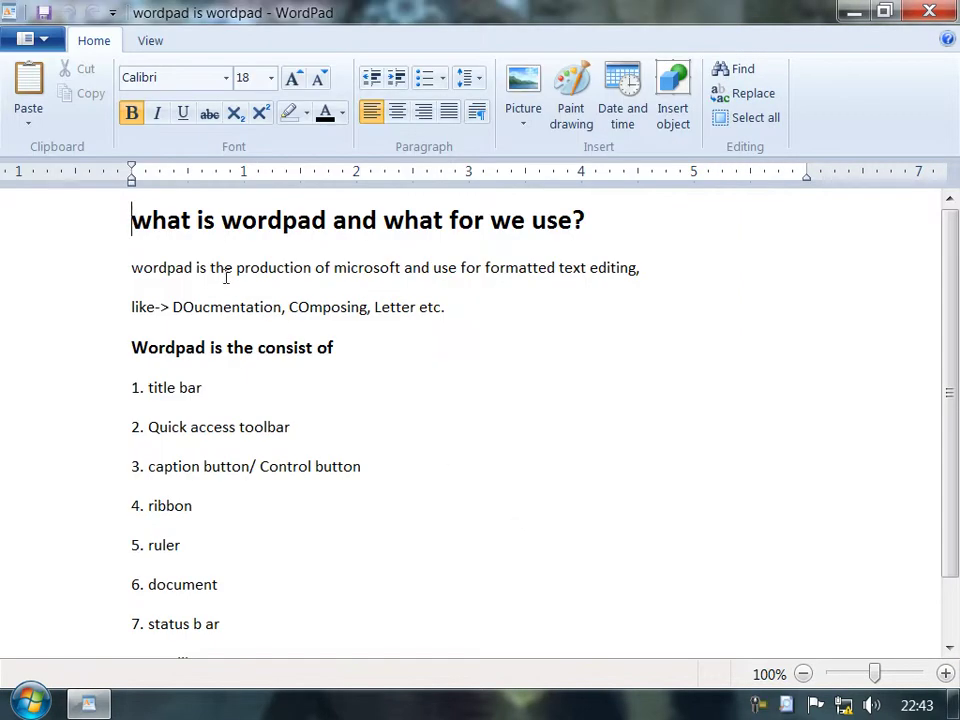
Create a new blank document and enter the text "in the name of allah".
{"action": "left_click", "coordinate": [30, 39]}
{"action": "left_click", "coordinate": [619, 437]}
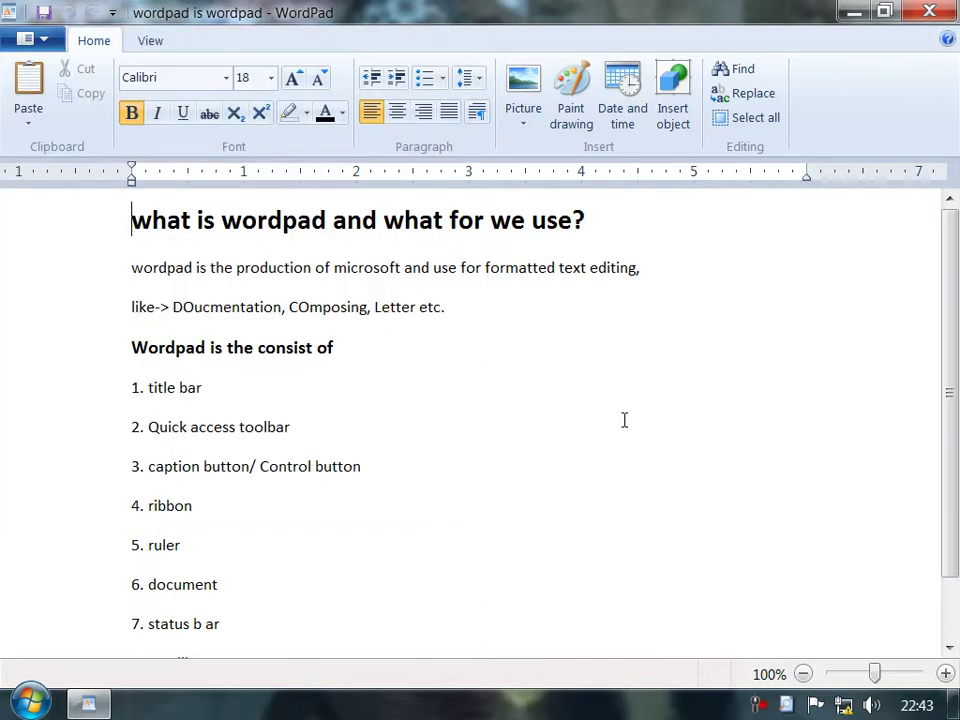
{"action": "key", "text": "ctrl+n"}
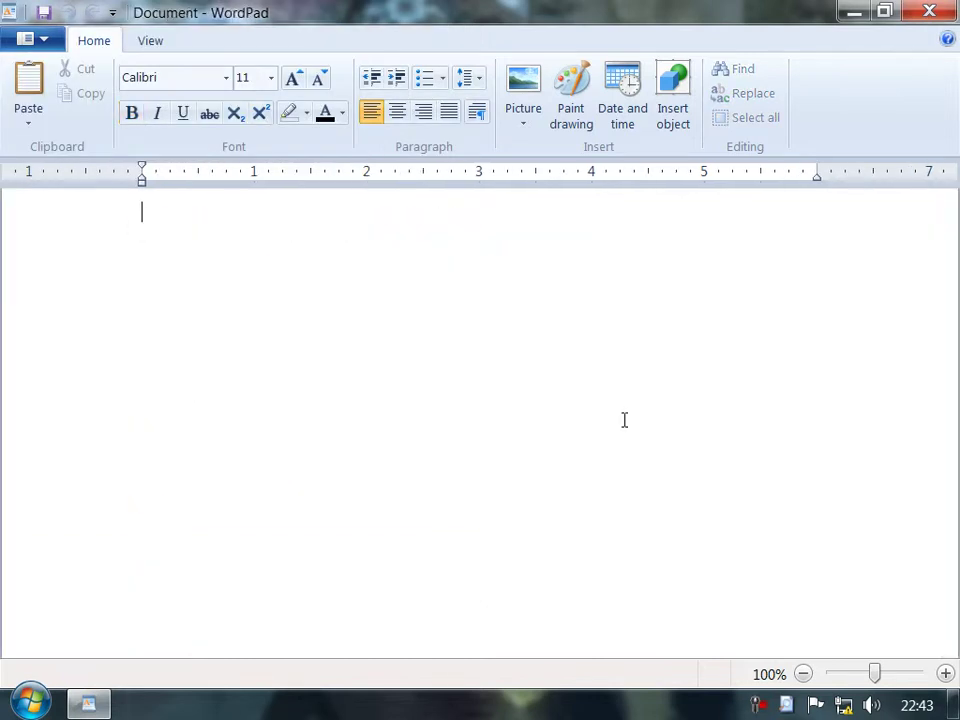
{"action": "type", "text": "in the name of allah"}
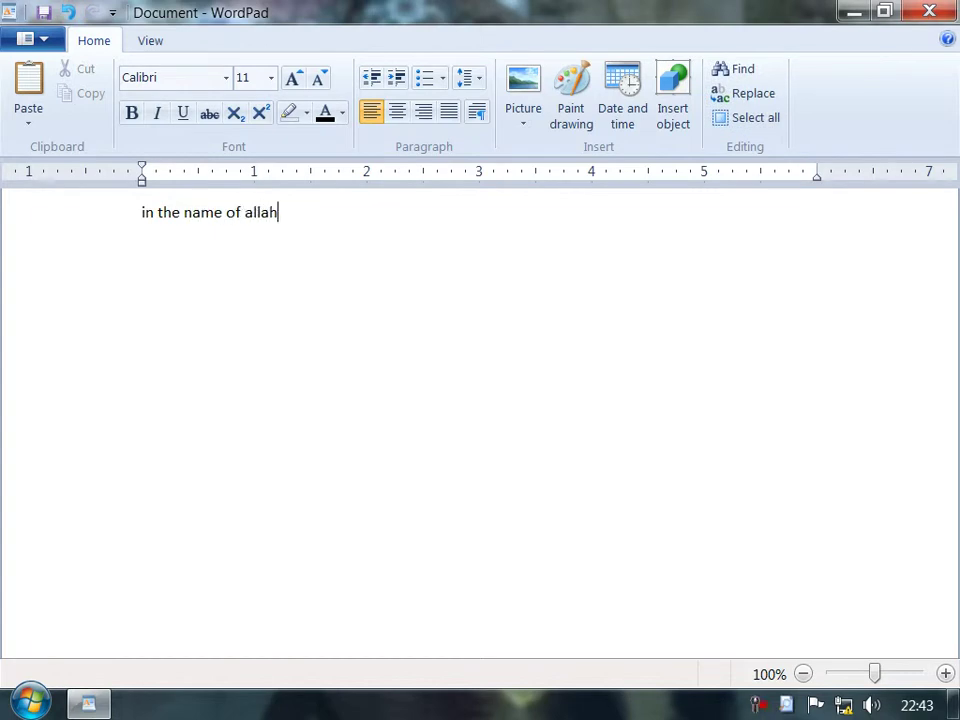
Save the document to the Desktop as "fahim" in Rich Text Format and check the Desktop for the file.
{"action": "left_click", "coordinate": [30, 40]}
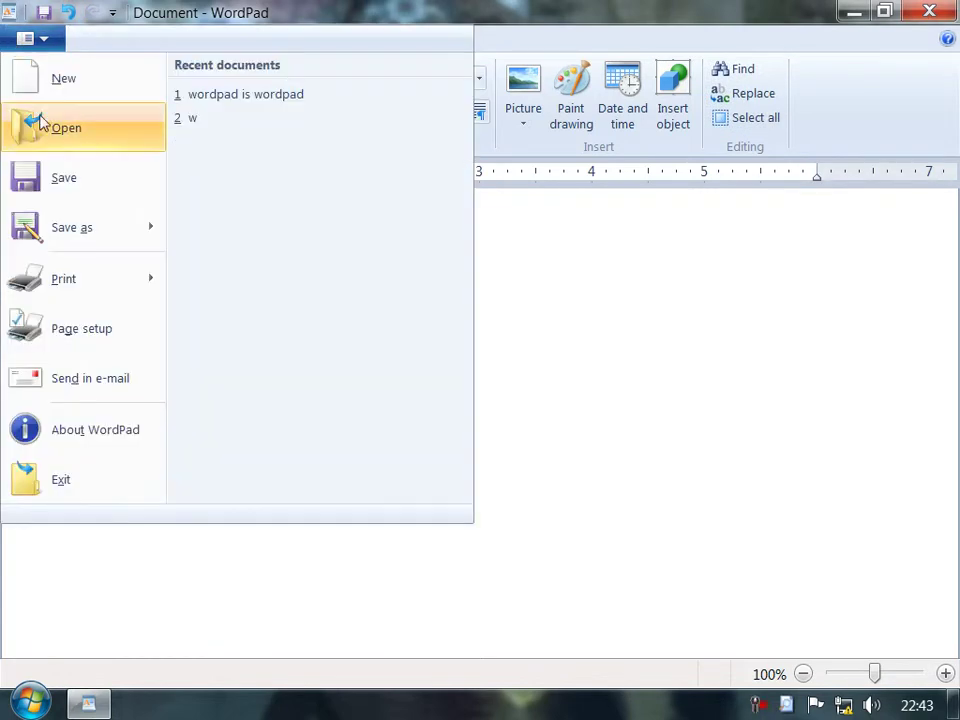
{"action": "left_click", "coordinate": [56, 176]}
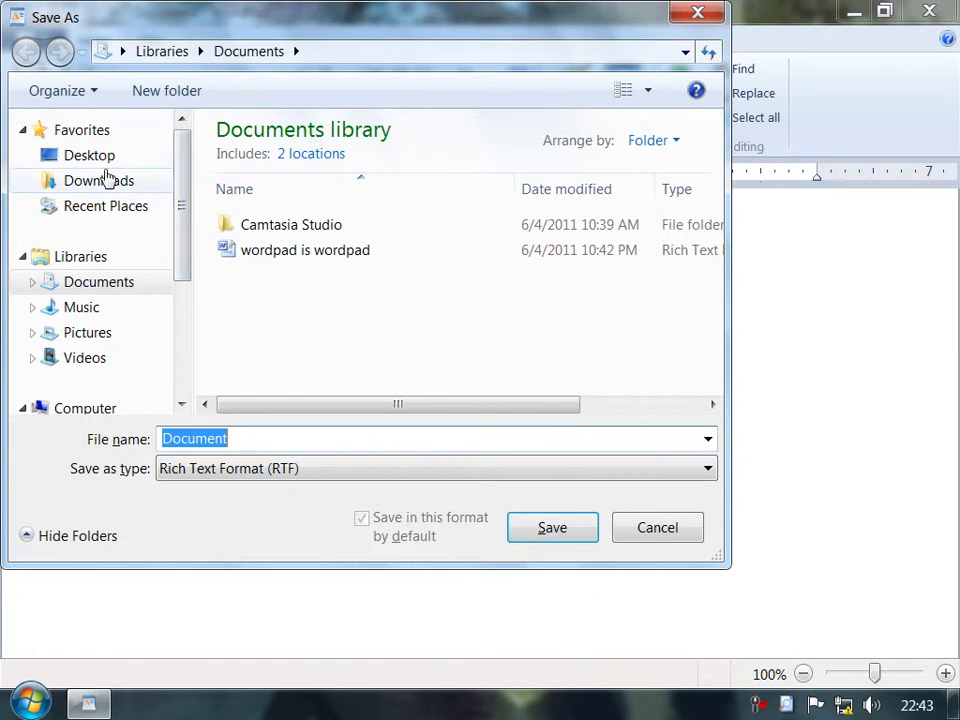
{"action": "left_click", "coordinate": [105, 161]}
{"action": "left_click", "coordinate": [257, 444]}
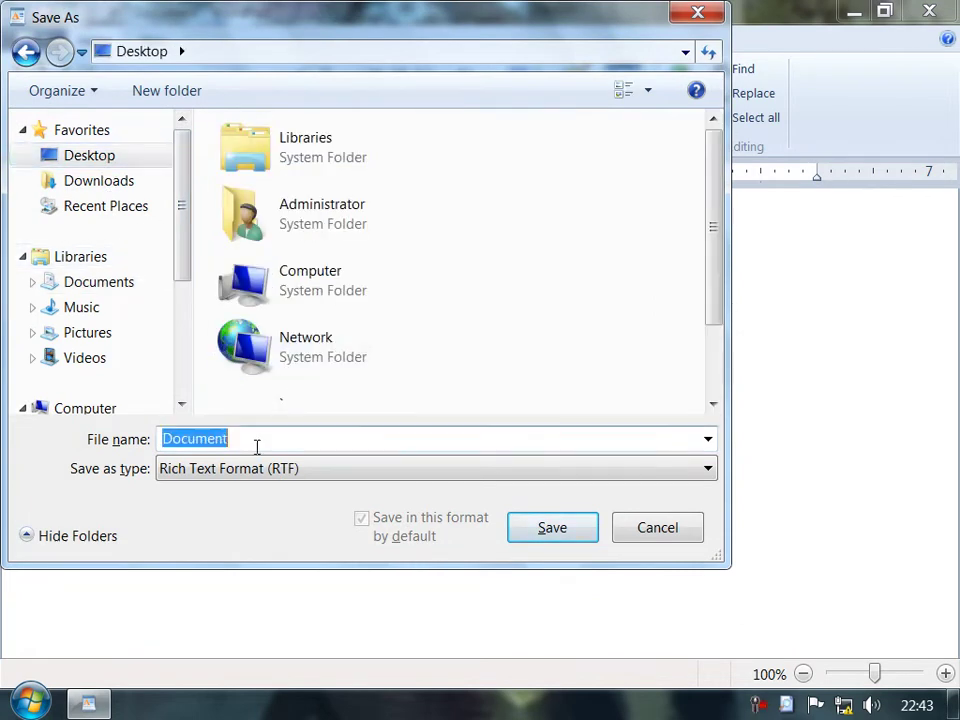
{"action": "type", "text": "fahim"}
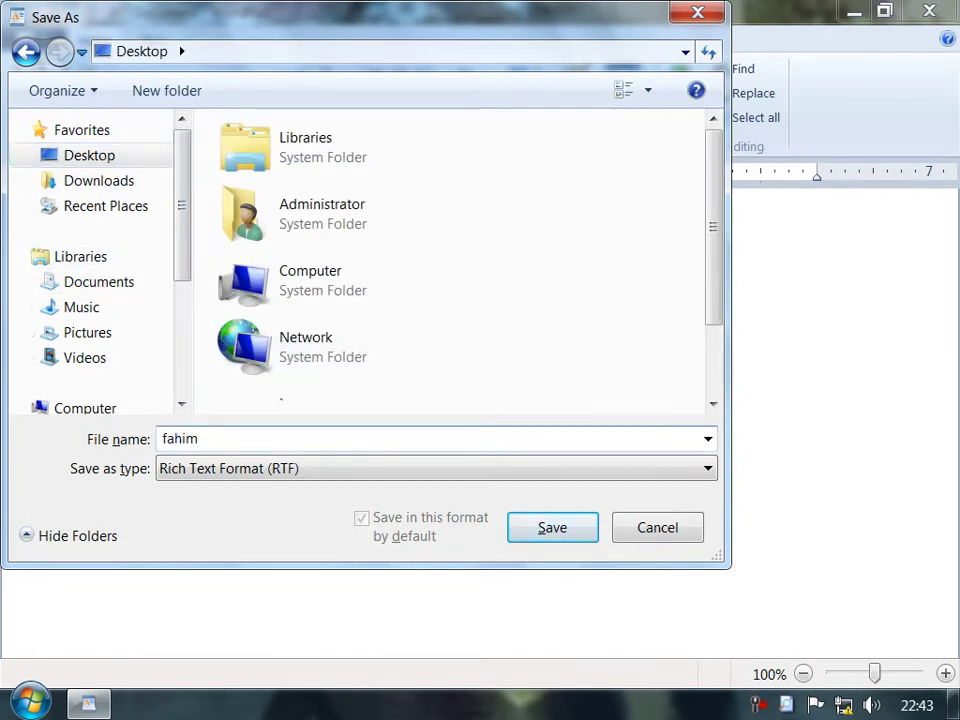
{"action": "left_click", "coordinate": [249, 467]}
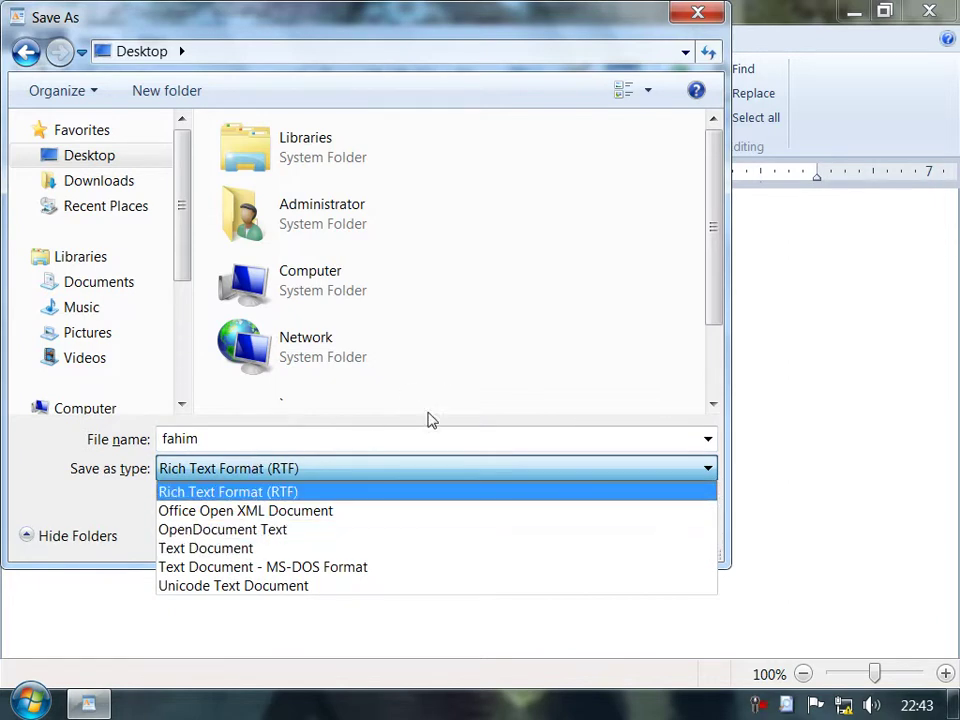
{"action": "left_click", "coordinate": [476, 415]}
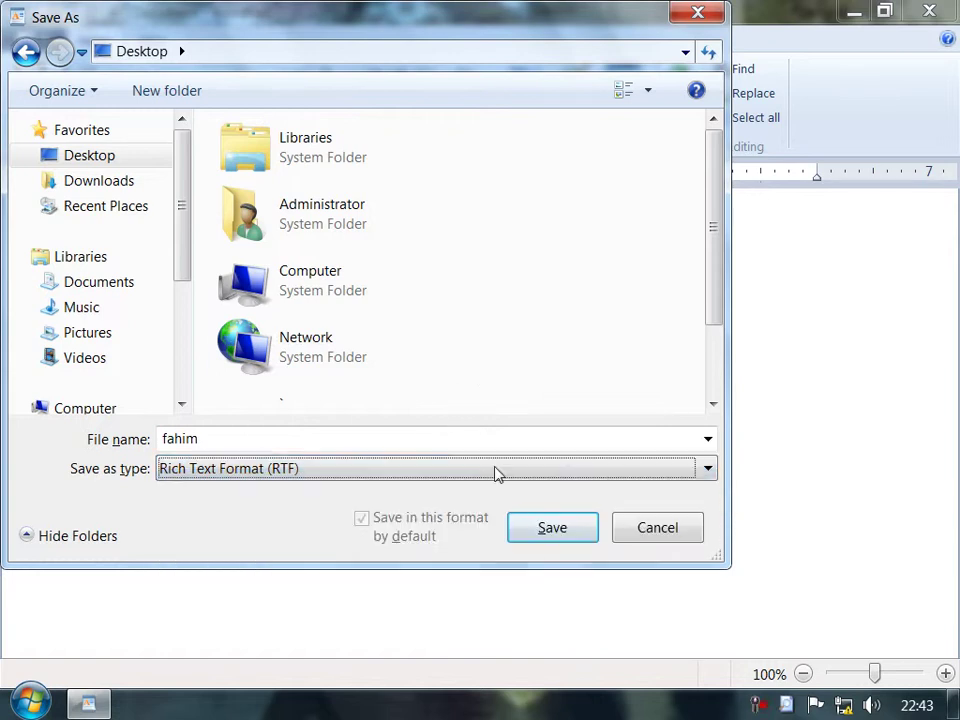
{"action": "left_click", "coordinate": [537, 536]}
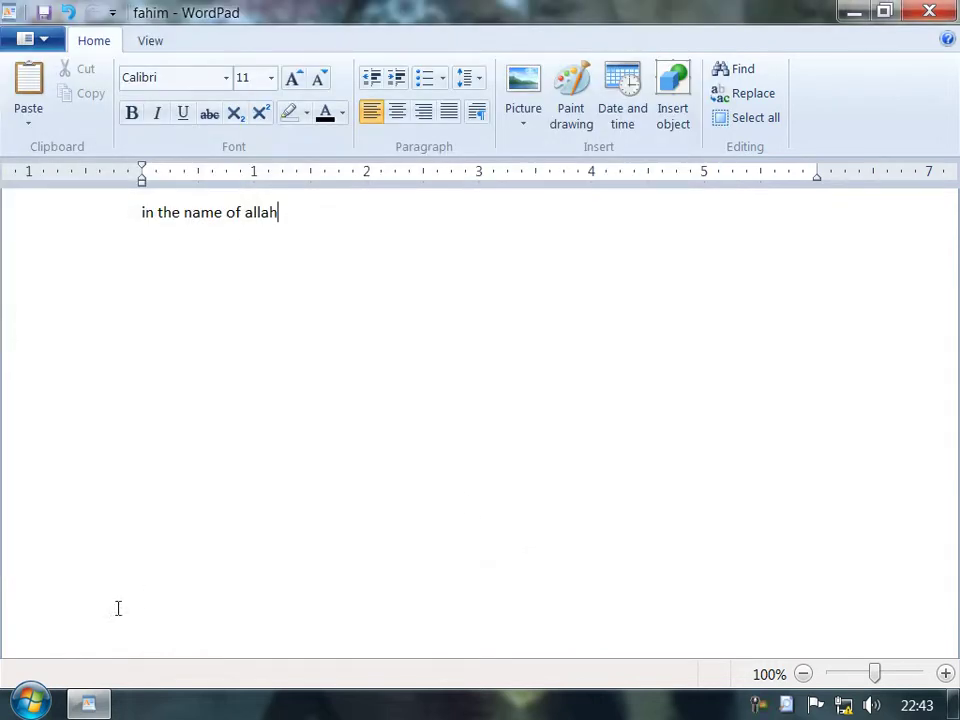
{"action": "left_click", "coordinate": [88, 704]}
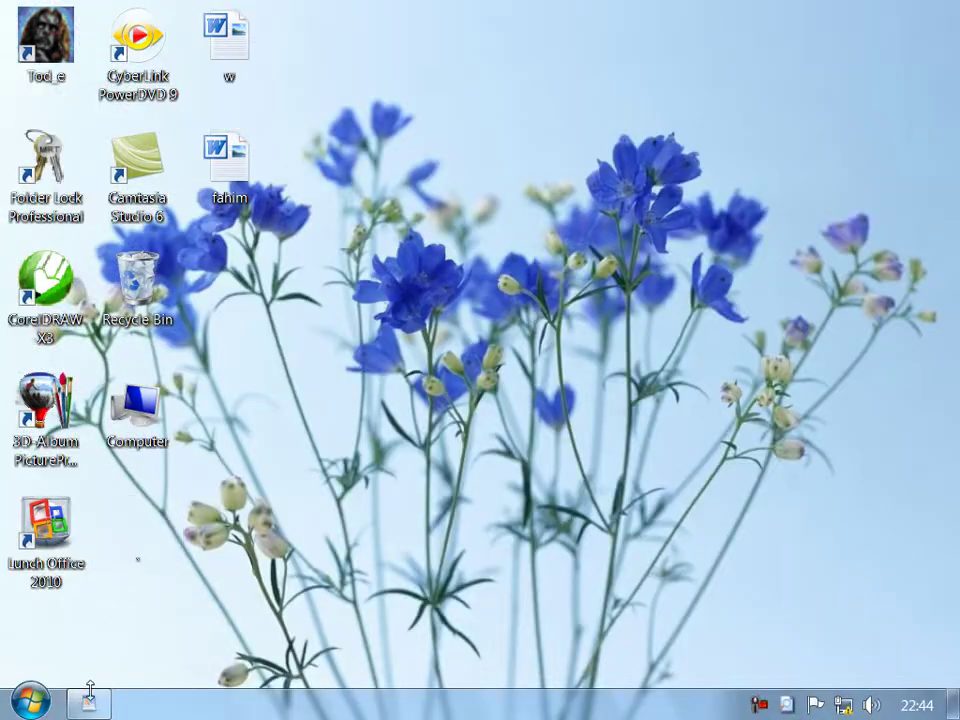
{"action": "left_click", "coordinate": [88, 704]}
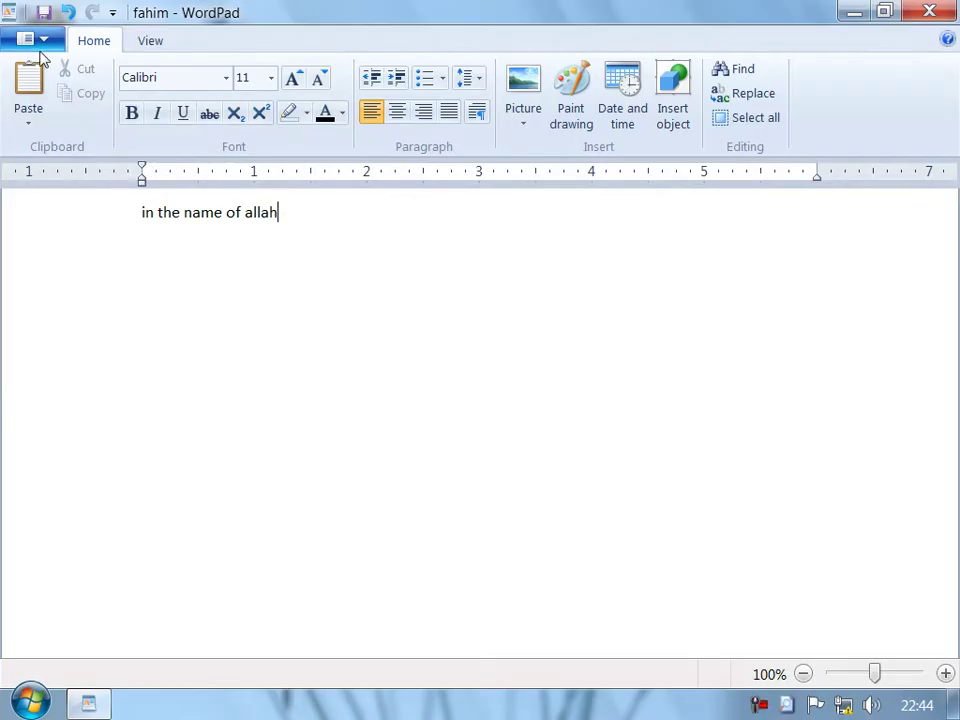
{"action": "left_click", "coordinate": [38, 45]}
{"action": "mouse_move", "coordinate": [90, 218]}
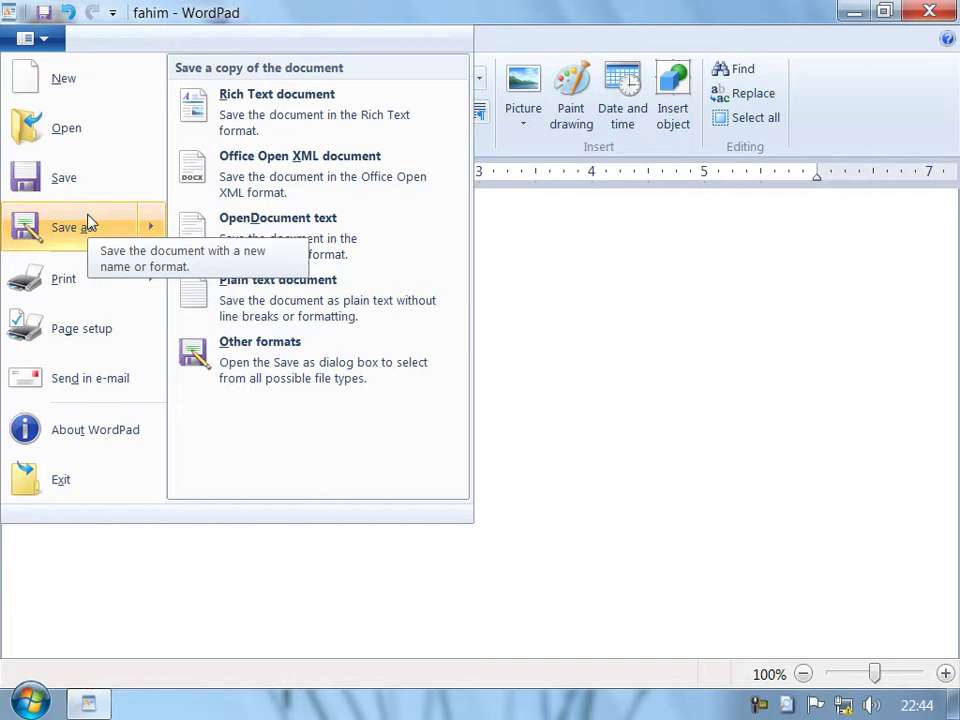
{"action": "left_click", "coordinate": [506, 268]}
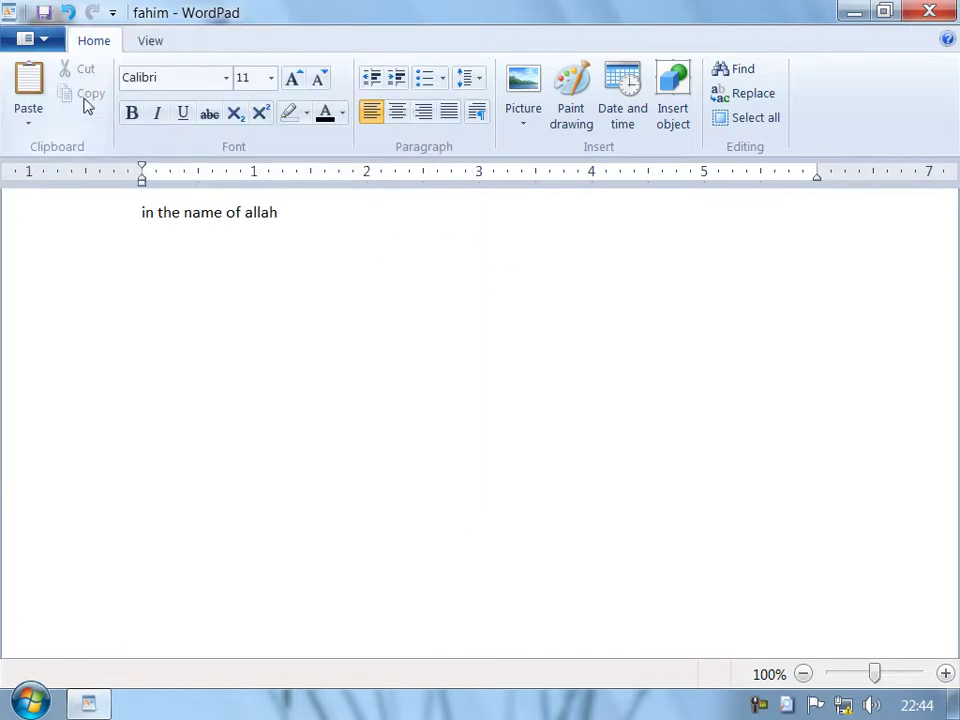
Save a copy of the document on the Desktop under the new name "jameel".
{"action": "left_click", "coordinate": [48, 39]}
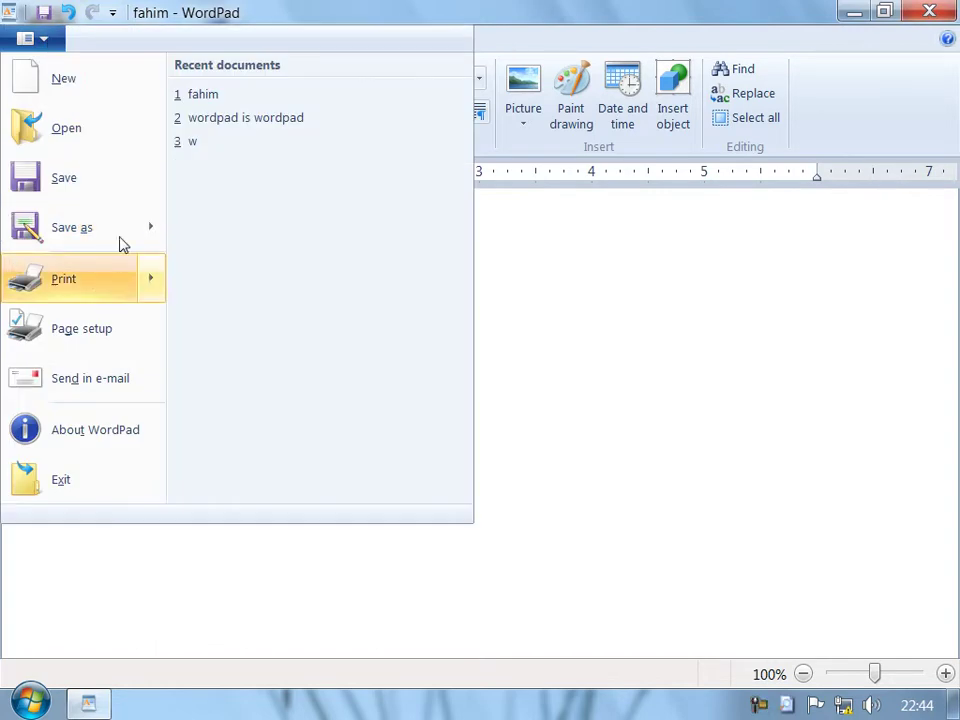
{"action": "left_click", "coordinate": [120, 240]}
{"action": "type", "text": "jameel"}
{"action": "key", "text": "Return"}
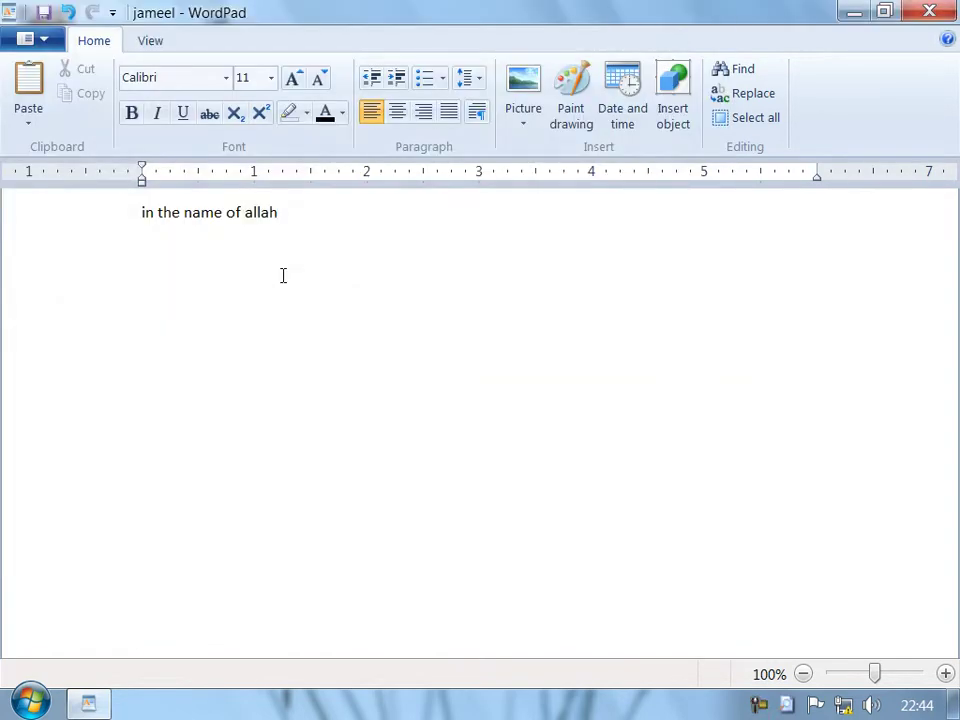
Save another copy as "asad" in the Documents library, and check the Desktop before returning to the document.
{"action": "left_click", "coordinate": [24, 36]}
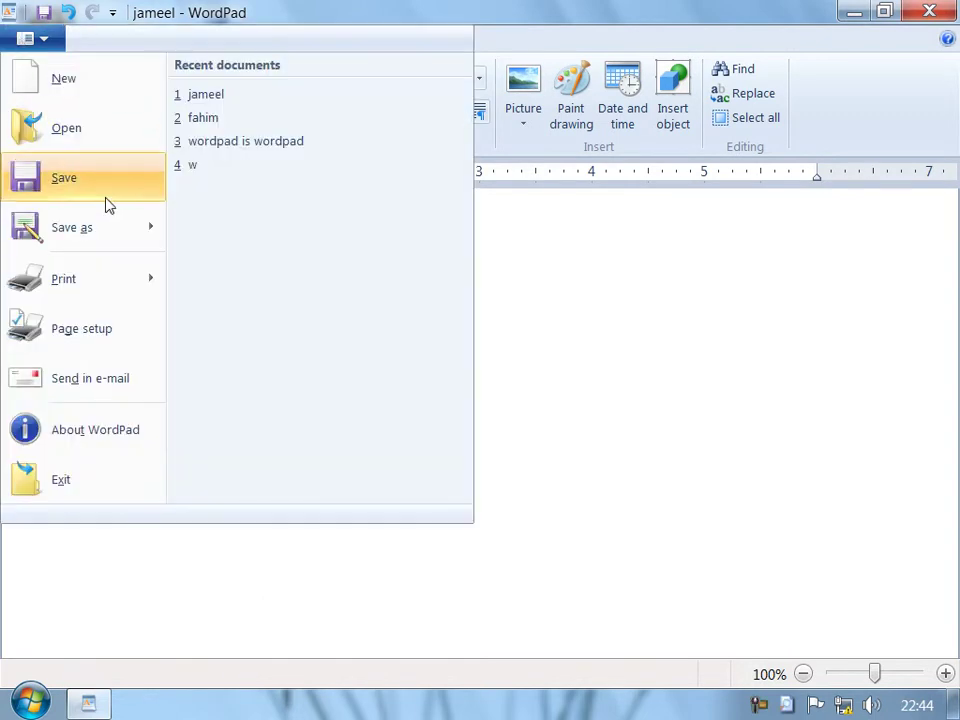
{"action": "left_click", "coordinate": [115, 228]}
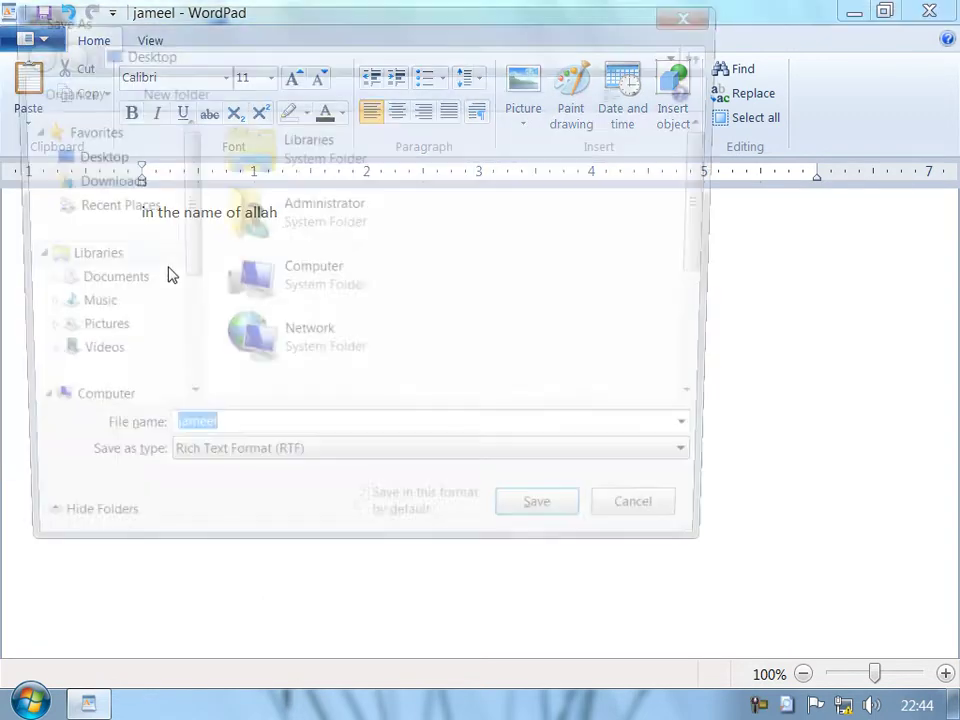
{"action": "left_click", "coordinate": [103, 287]}
{"action": "double_click", "coordinate": [210, 443]}
{"action": "type", "text": "asad"}
{"action": "left_click", "coordinate": [546, 524]}
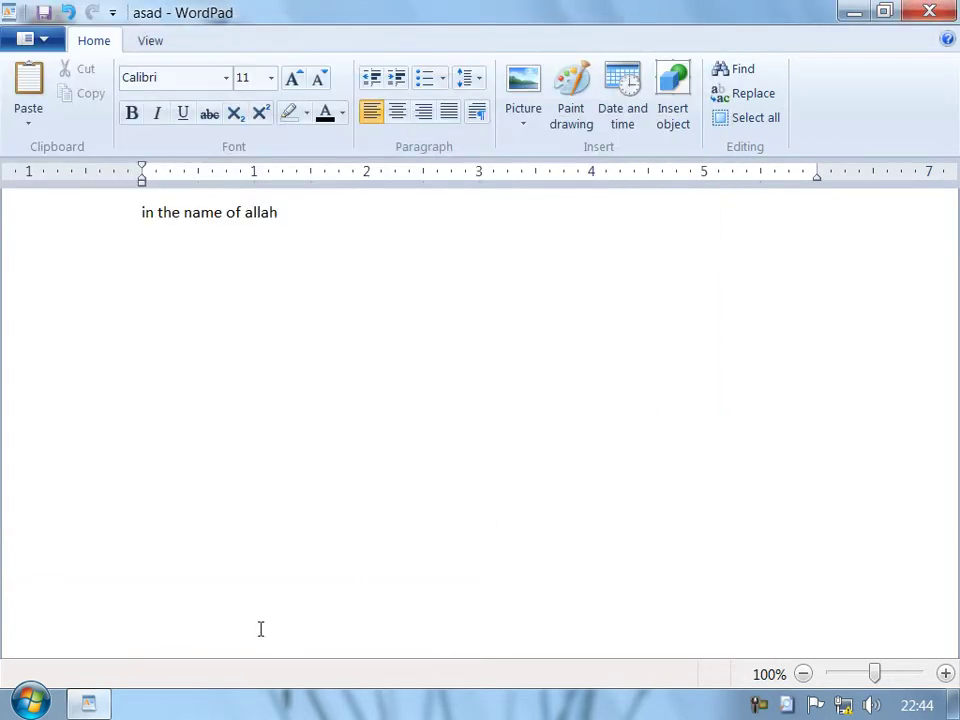
{"action": "left_click", "coordinate": [108, 710]}
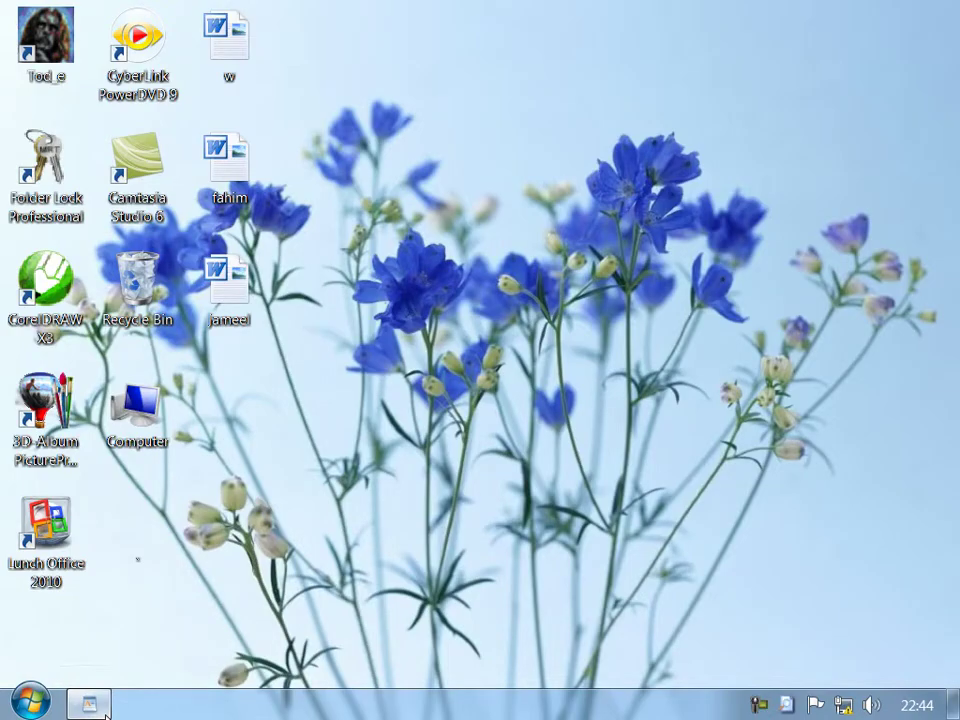
{"action": "left_click", "coordinate": [106, 710]}
Save the document to the Desktop as a plain text document named "asad", accepting the removal of formatting.
{"action": "left_click", "coordinate": [24, 42]}
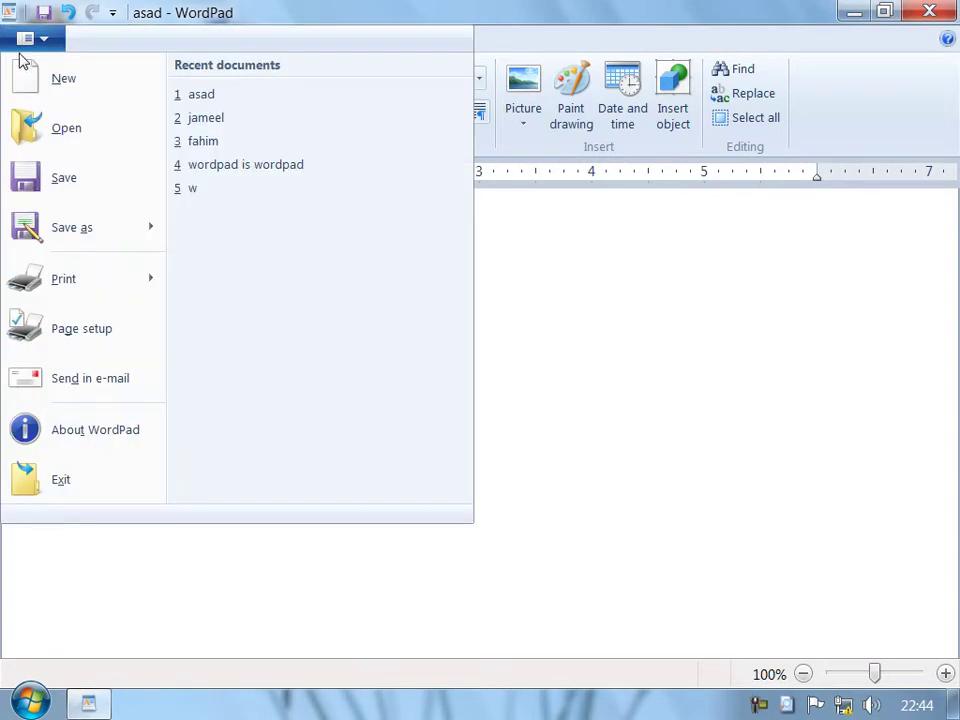
{"action": "mouse_move", "coordinate": [118, 229]}
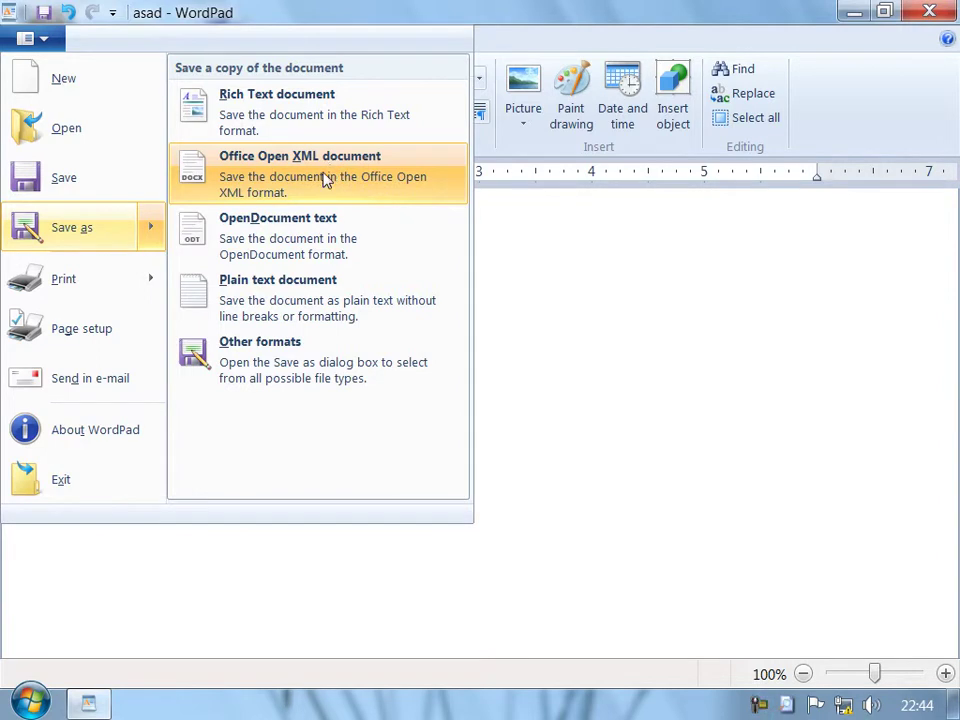
{"action": "left_click", "coordinate": [285, 281]}
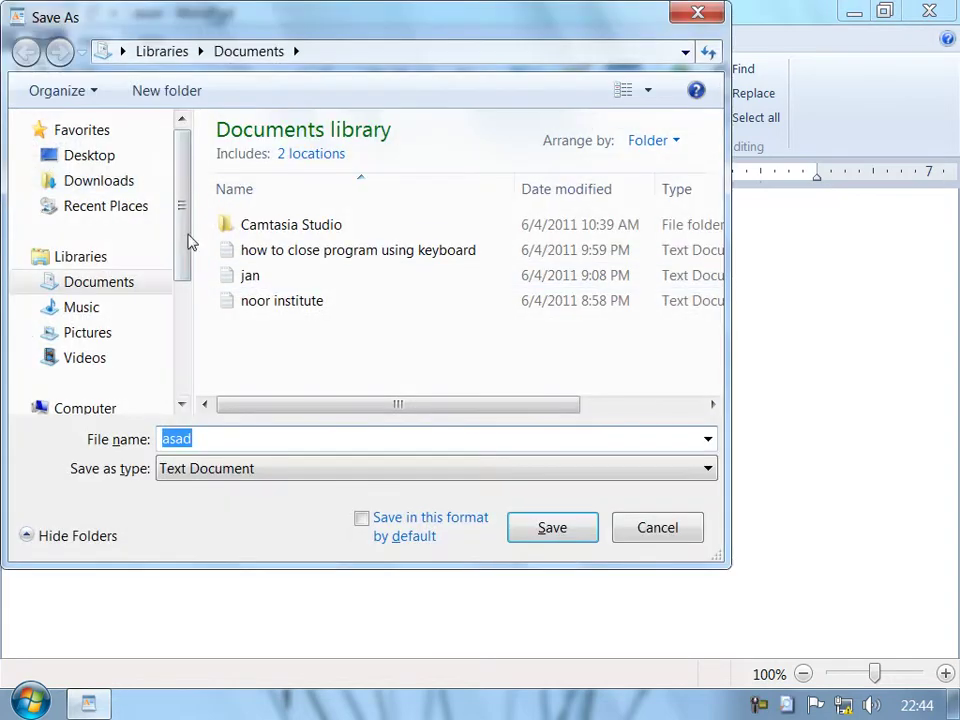
{"action": "left_click", "coordinate": [100, 160]}
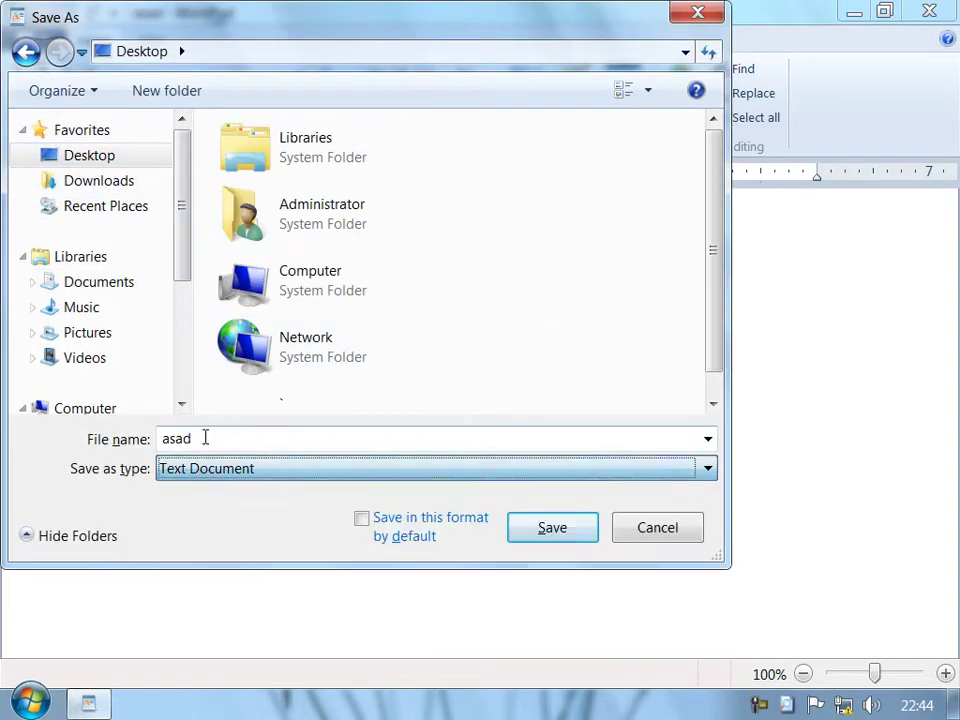
{"action": "double_click", "coordinate": [213, 437]}
{"action": "left_click", "coordinate": [552, 528]}
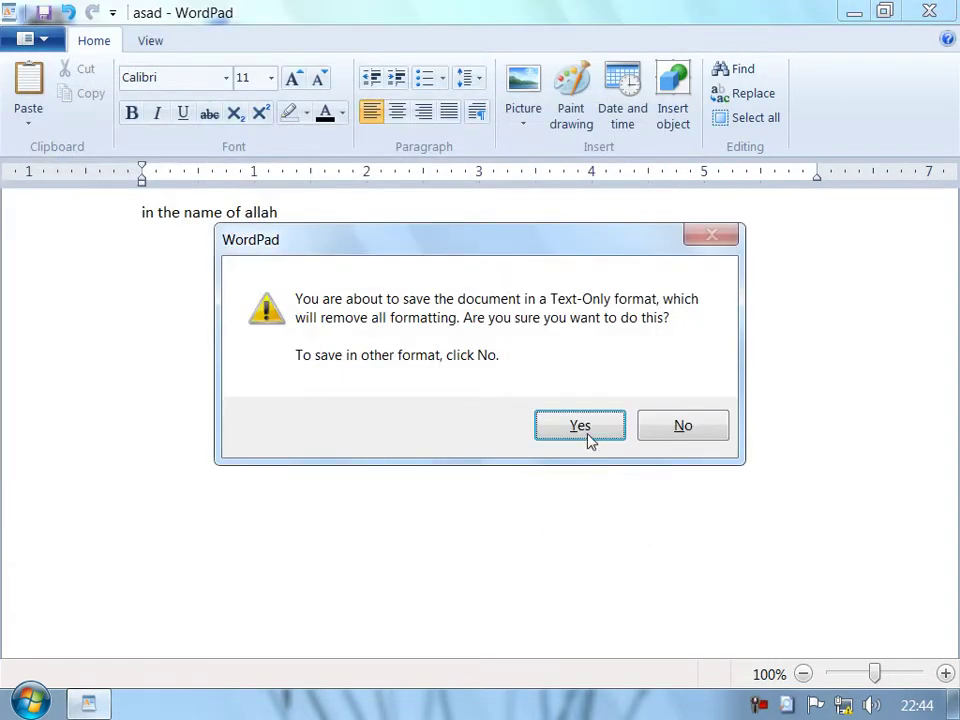
{"action": "left_click", "coordinate": [577, 426]}
Open the "asad" text file from the Desktop in Notepad to view it, close it and return to WordPad.
{"action": "left_click", "coordinate": [100, 704]}
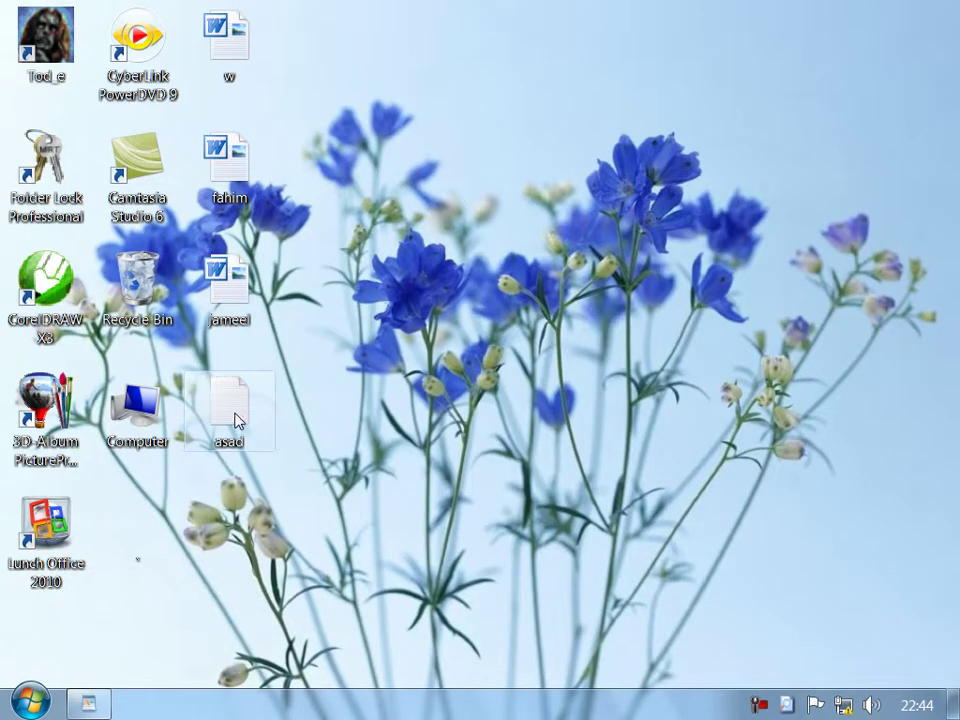
{"action": "double_click", "coordinate": [235, 420]}
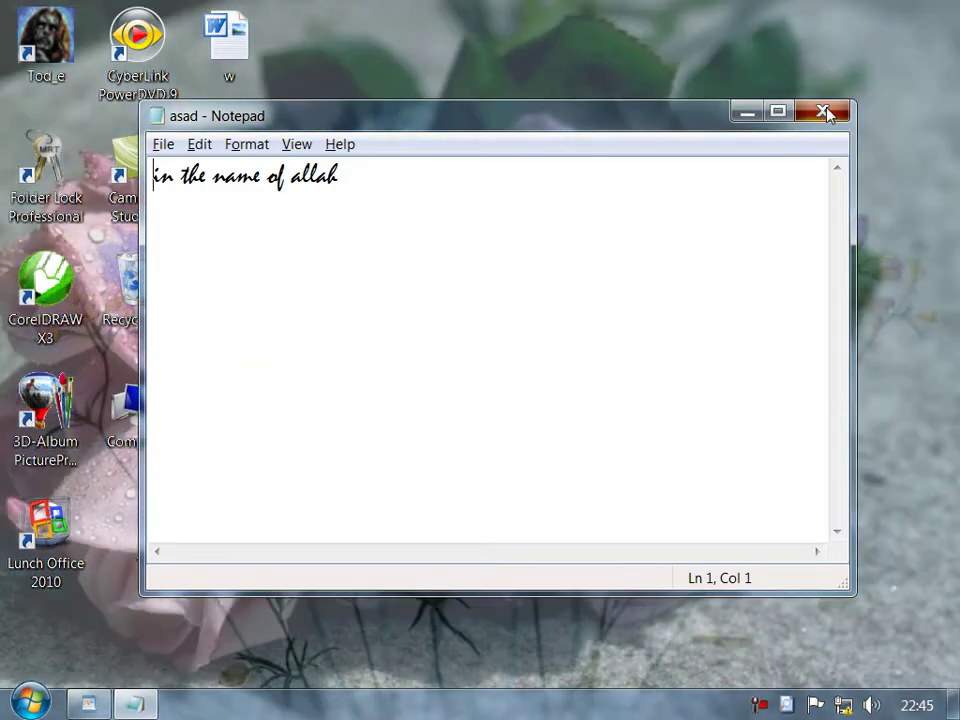
{"action": "left_click", "coordinate": [823, 112]}
{"action": "left_click", "coordinate": [88, 704]}
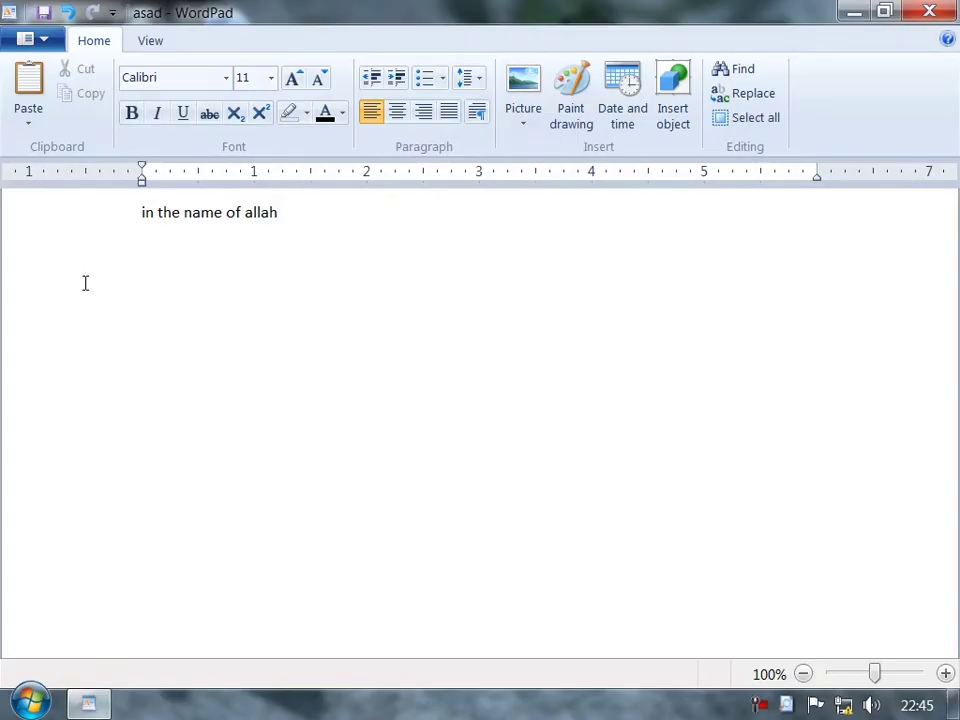
{"action": "left_click", "coordinate": [30, 39]}
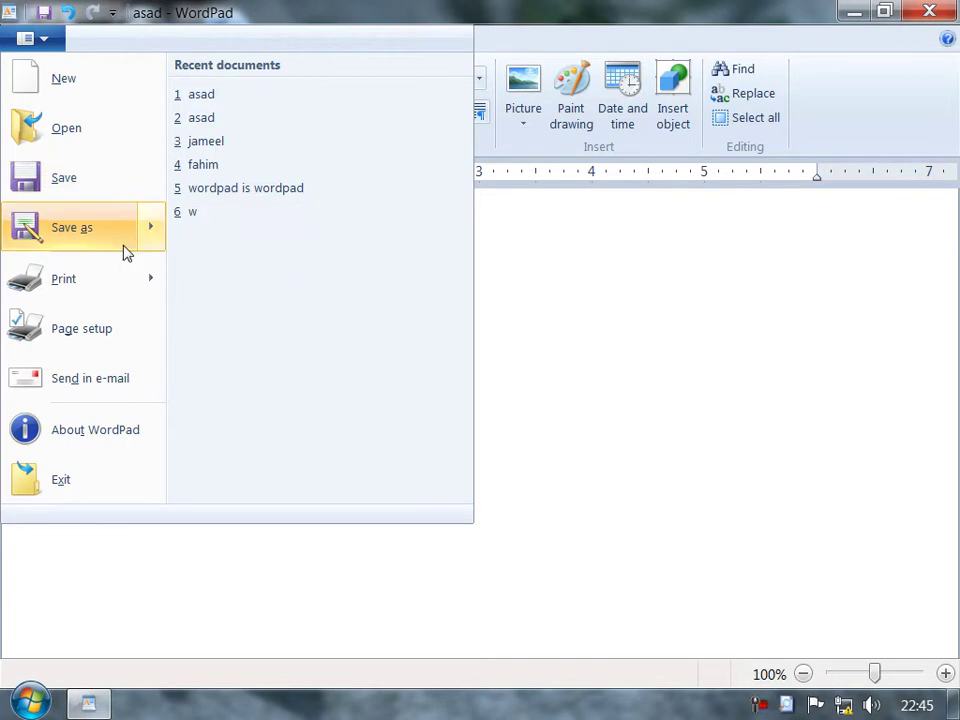
{"action": "mouse_move", "coordinate": [126, 253]}
{"action": "left_click", "coordinate": [588, 311]}
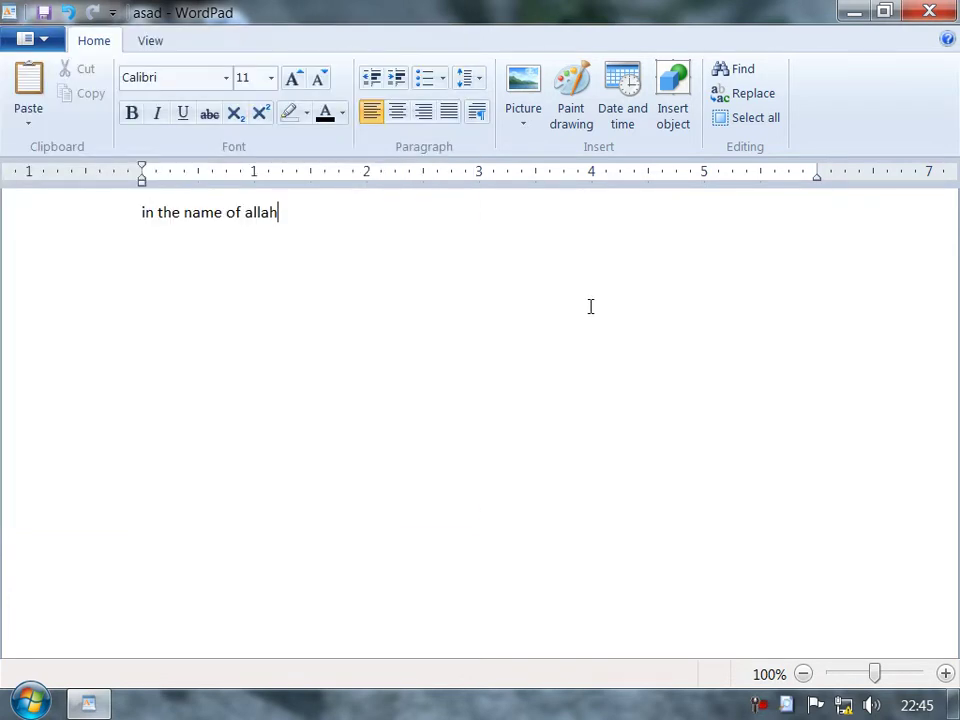
Create a new blank document and enter the text "what is ur name?".
{"action": "key", "text": "ctrl+n"}
{"action": "type", "text": "whart"}
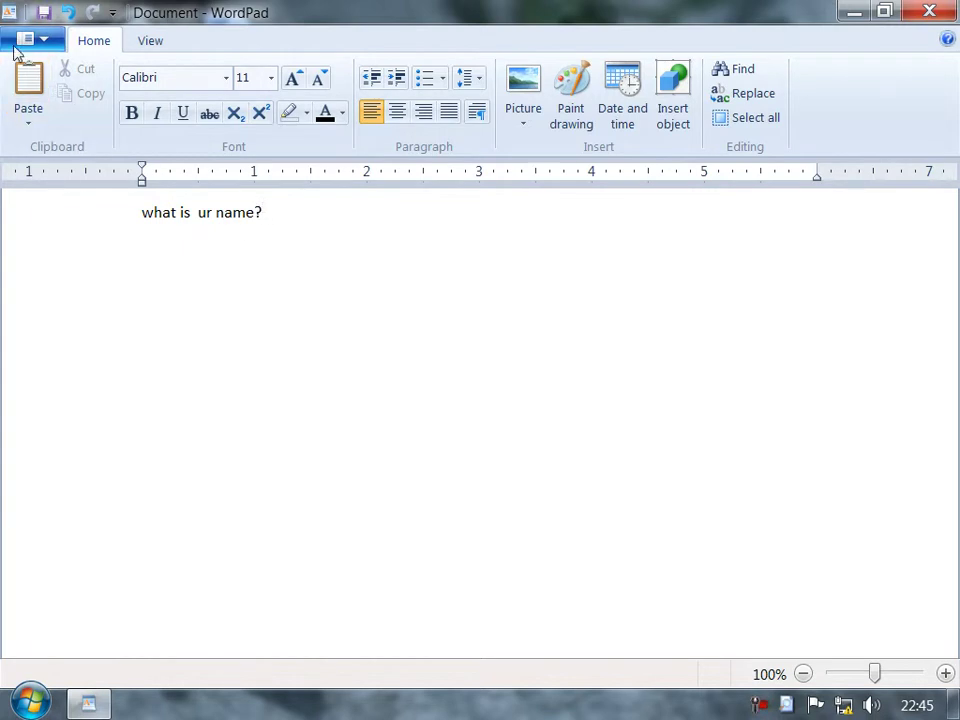
Save the document as "Document" in Rich Text Format inside a new Desktop folder named "asad", and close WordPad.
{"action": "left_click", "coordinate": [22, 40]}
{"action": "left_click", "coordinate": [63, 195]}
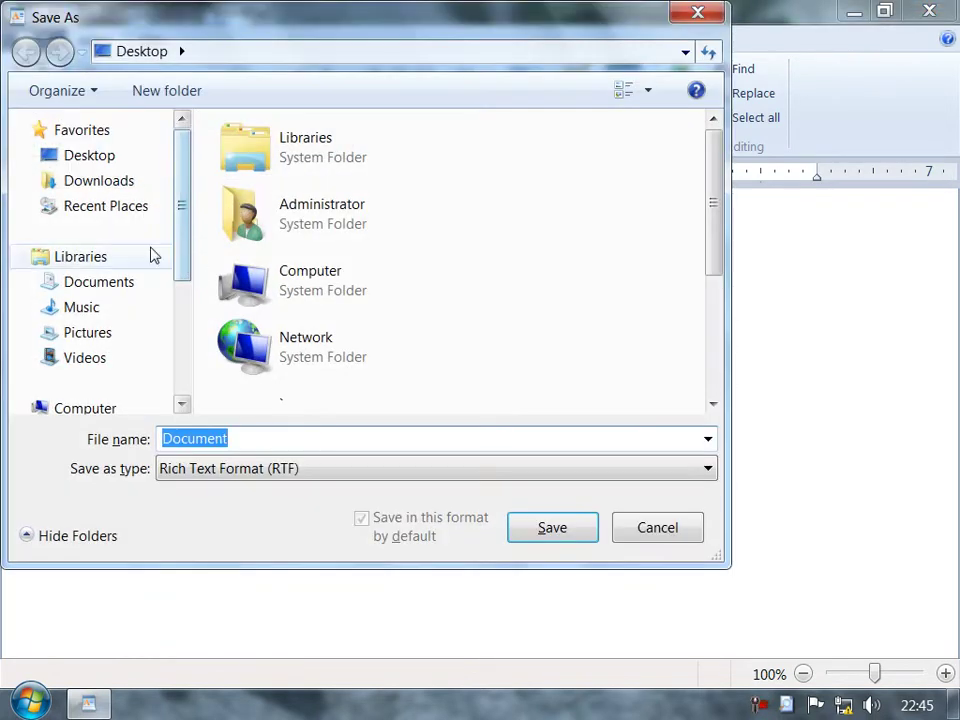
{"action": "left_click", "coordinate": [108, 160]}
{"action": "left_click", "coordinate": [152, 97]}
{"action": "type", "text": "asad"}
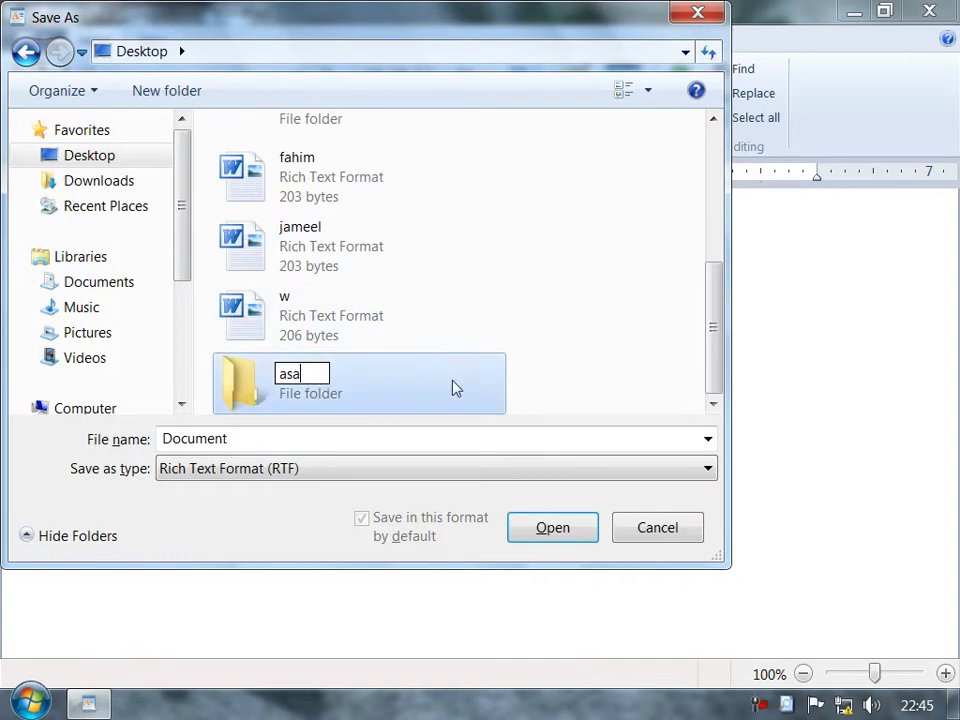
{"action": "left_click", "coordinate": [575, 530]}
{"action": "left_click", "coordinate": [575, 530]}
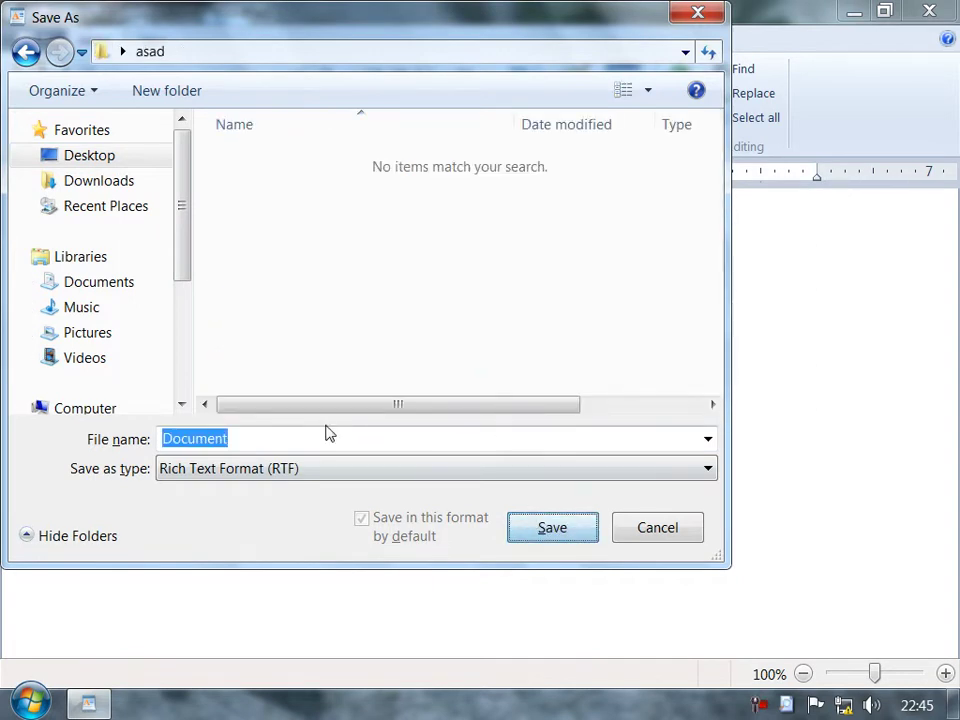
{"action": "left_click", "coordinate": [543, 535]}
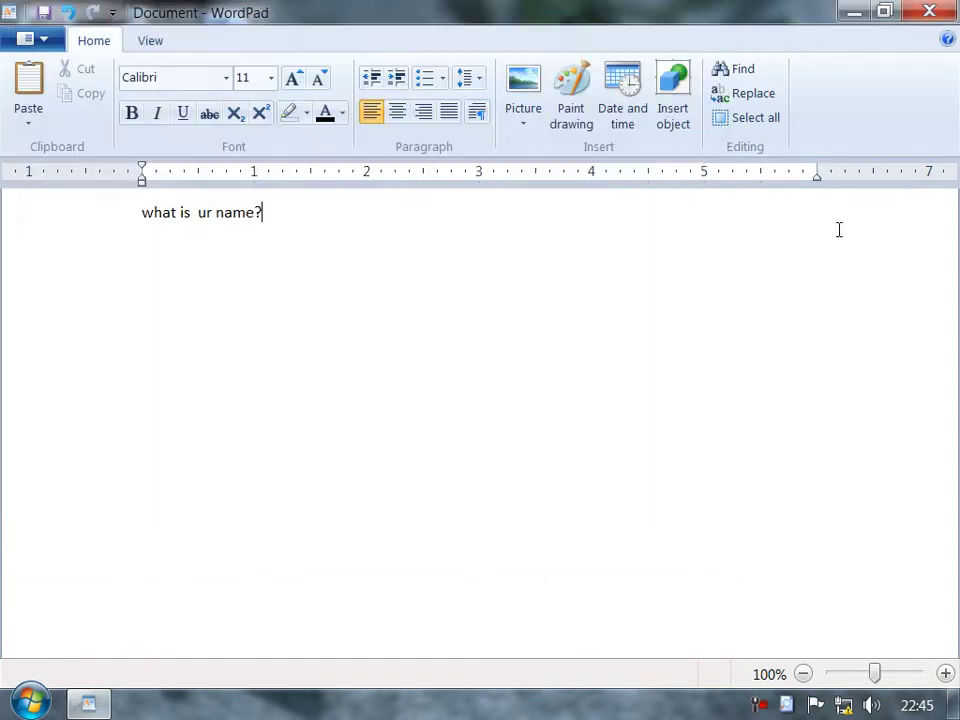
{"action": "left_click", "coordinate": [943, 11]}
Rename the "asad" folder on the Desktop to a blank name.
{"action": "right_click", "coordinate": [253, 544]}
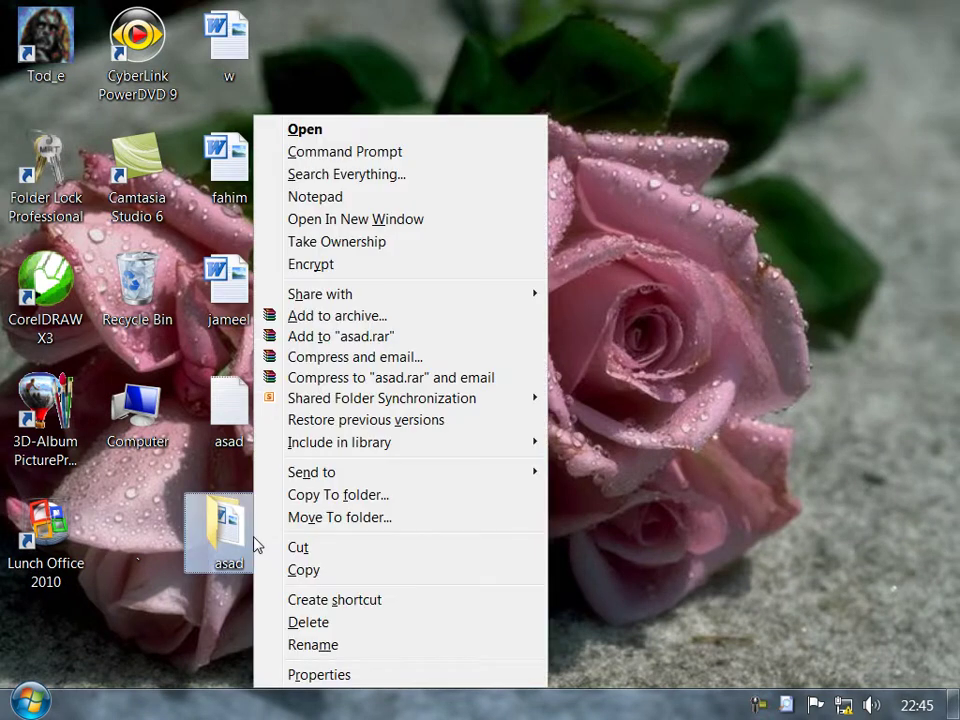
{"action": "left_click", "coordinate": [324, 643]}
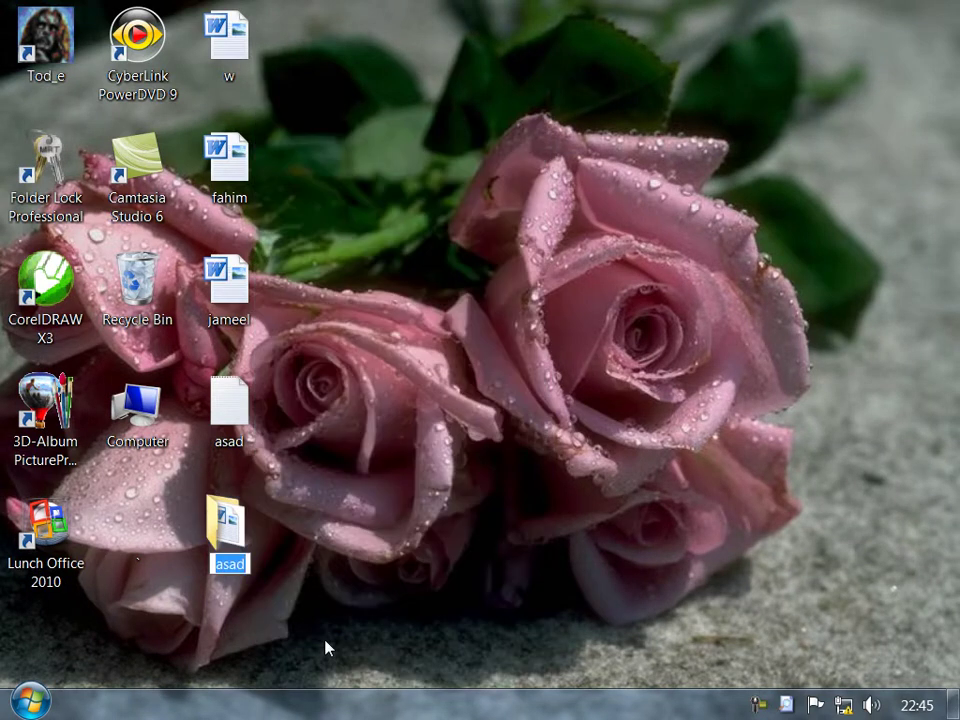
{"action": "key", "text": "BackSpace"}
{"action": "key", "text": "Return"}
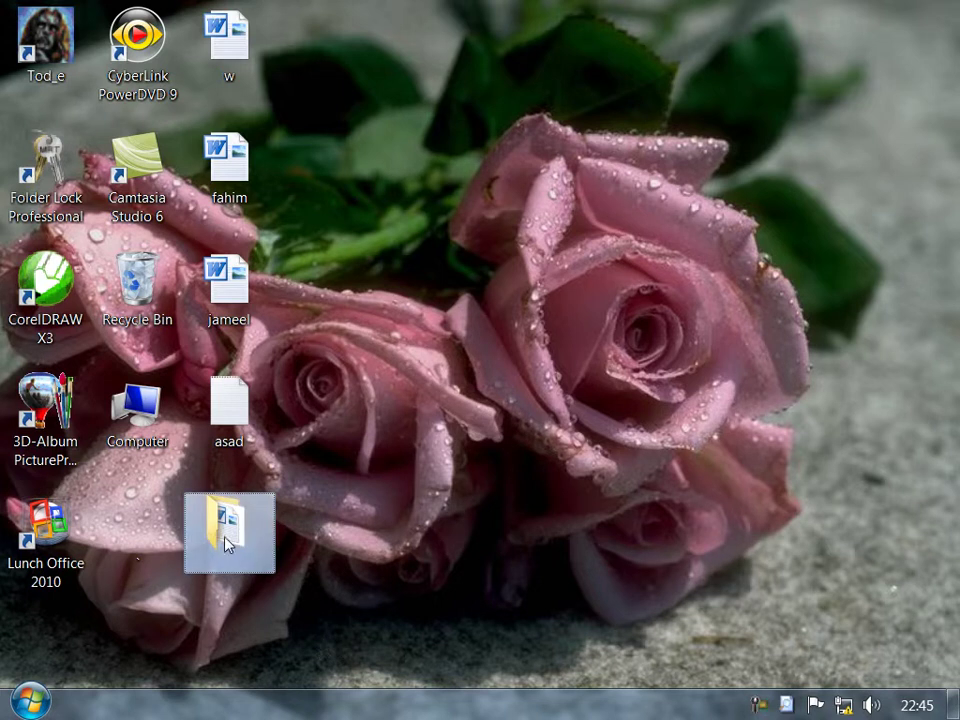
Change the blank-named Desktop folder's icon to an empty one from SHELL32.dll and refresh the desktop.
{"action": "right_click", "coordinate": [236, 551]}
{"action": "left_click", "coordinate": [316, 672]}
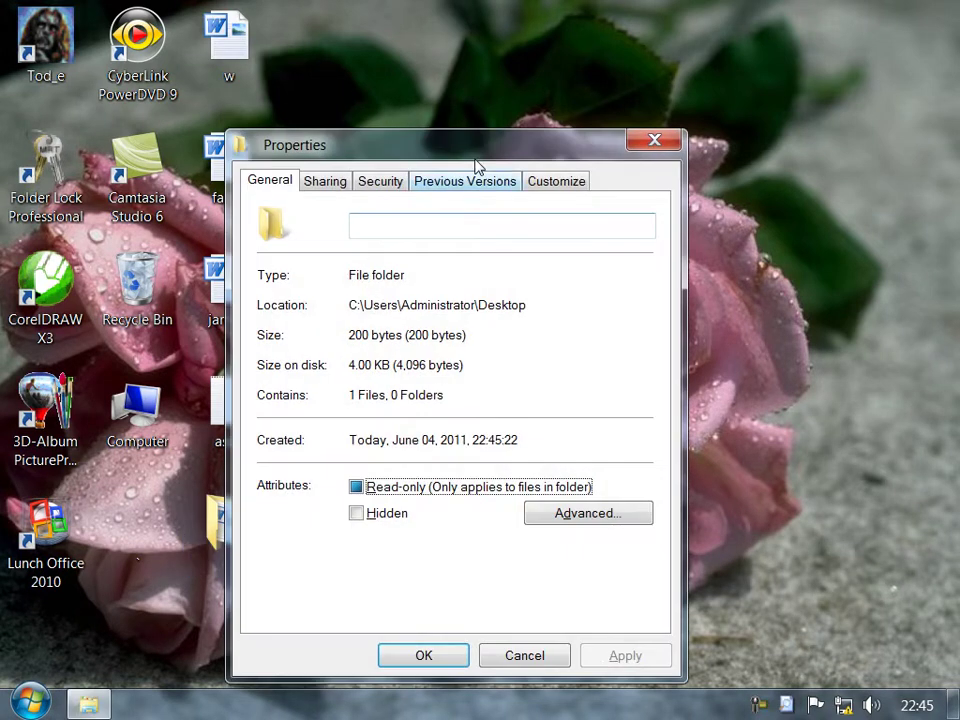
{"action": "left_click", "coordinate": [545, 181]}
{"action": "left_click", "coordinate": [363, 527]}
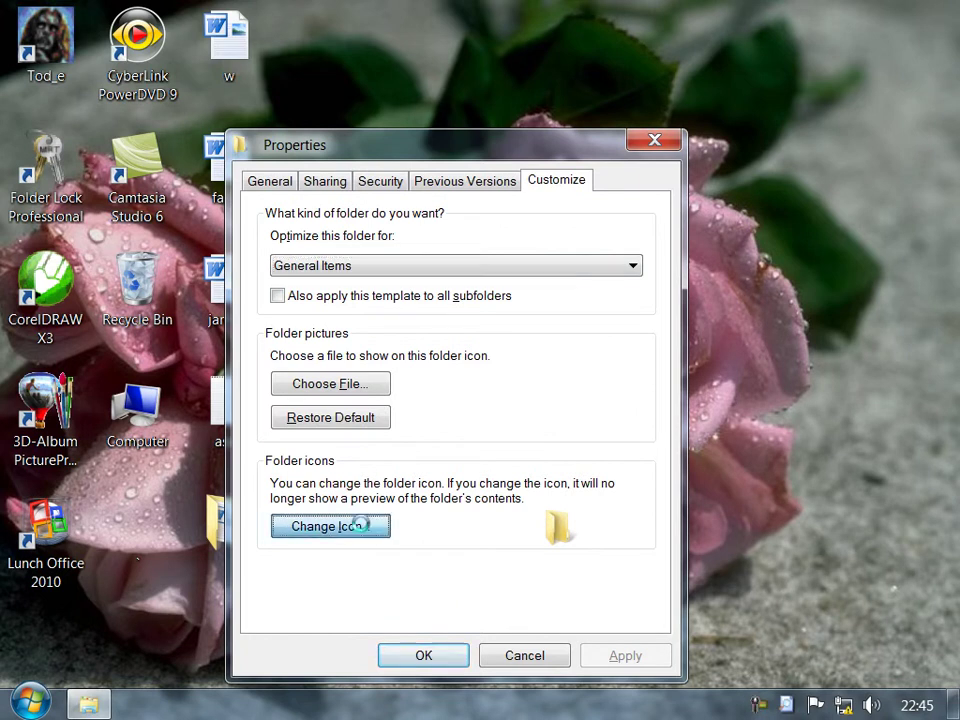
{"action": "scroll", "coordinate": [530, 527], "scroll_direction": "down", "scroll_amount": 3}
{"action": "left_click", "coordinate": [545, 481]}
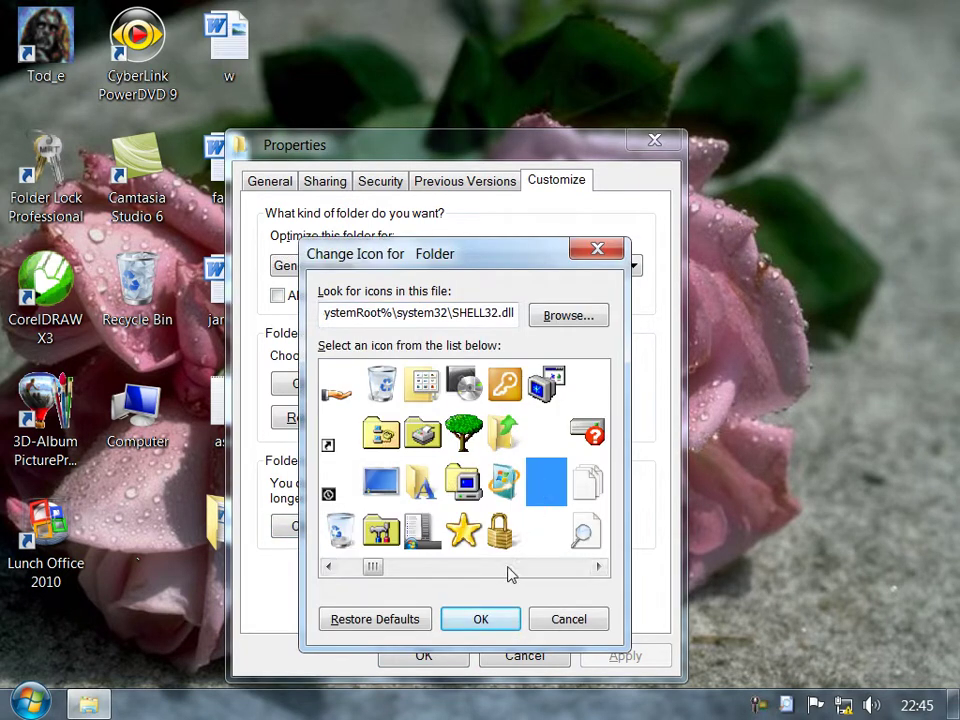
{"action": "left_click", "coordinate": [483, 620]}
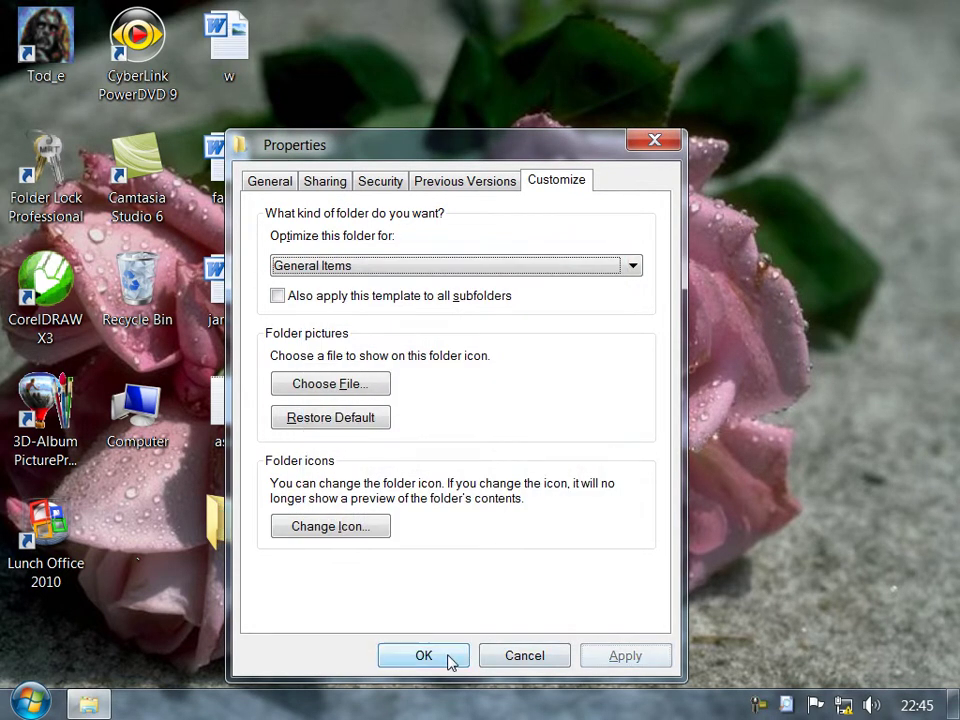
{"action": "left_click", "coordinate": [450, 658]}
{"action": "right_click", "coordinate": [491, 101]}
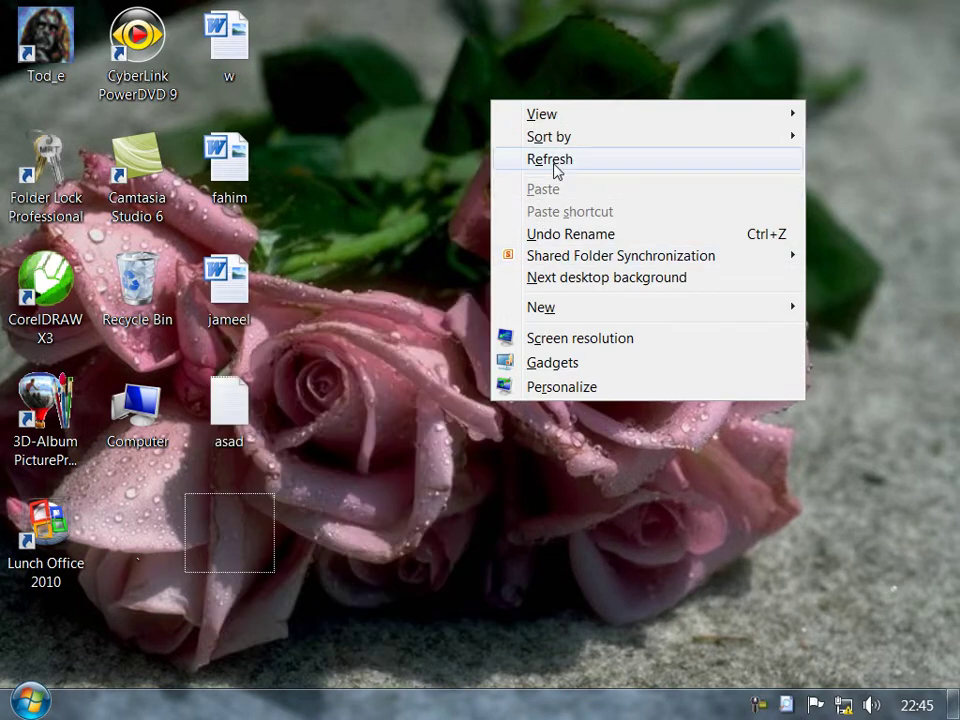
{"action": "left_click", "coordinate": [553, 161]}
Delete the four saved documents and the invisible folder from the Desktop.
{"action": "left_click_drag", "start_coordinate": [429, 439], "coordinate": [189, 622]}
{"action": "left_click_drag", "start_coordinate": [332, 3], "coordinate": [205, 563]}
{"action": "key", "text": "Delete"}
{"action": "key", "text": "Return"}
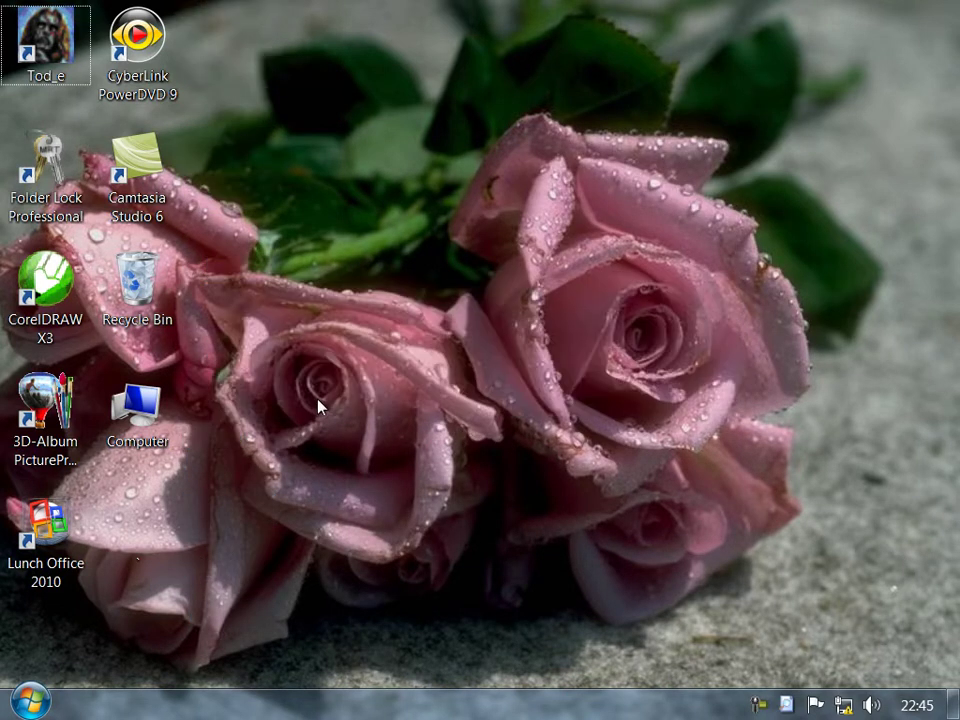
Create a new folder on the Desktop with a blank name.
{"action": "right_click", "coordinate": [317, 96]}
{"action": "mouse_move", "coordinate": [600, 311]}
{"action": "left_click", "coordinate": [653, 302]}
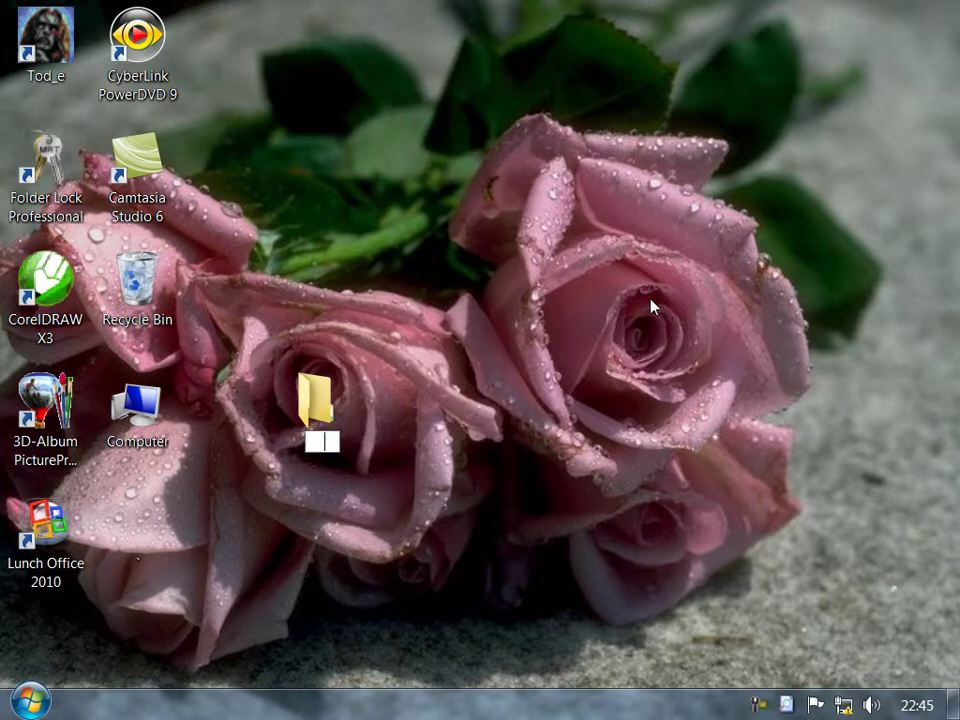
{"action": "key", "text": "Return"}
Assign an empty icon from SHELL32.dll to the new blank-named folder and delete the folder.
{"action": "right_click", "coordinate": [325, 410]}
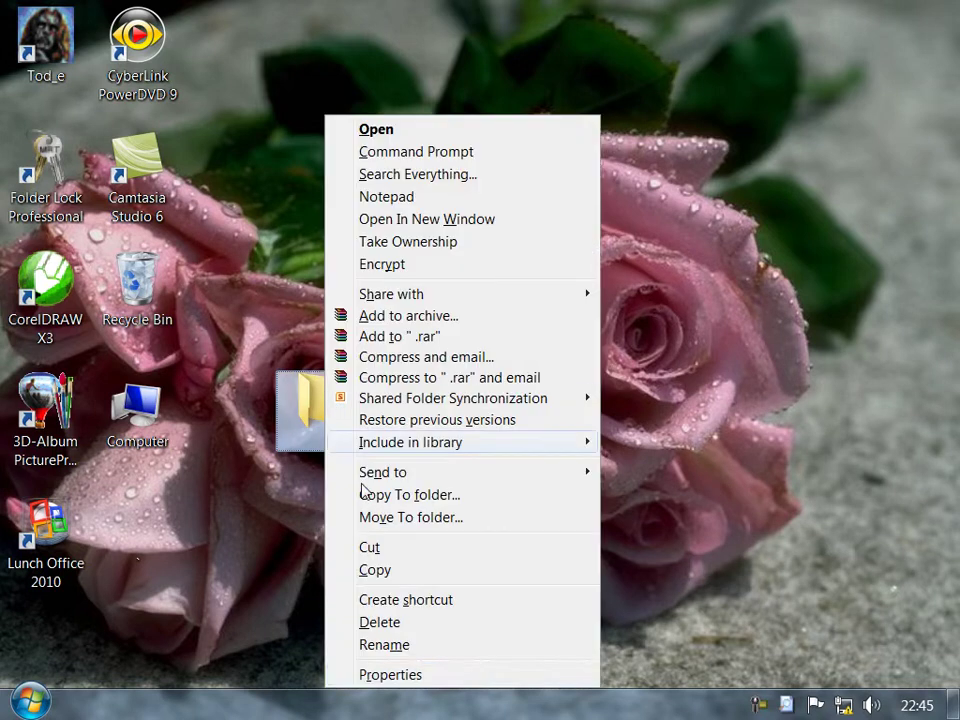
{"action": "left_click", "coordinate": [364, 677]}
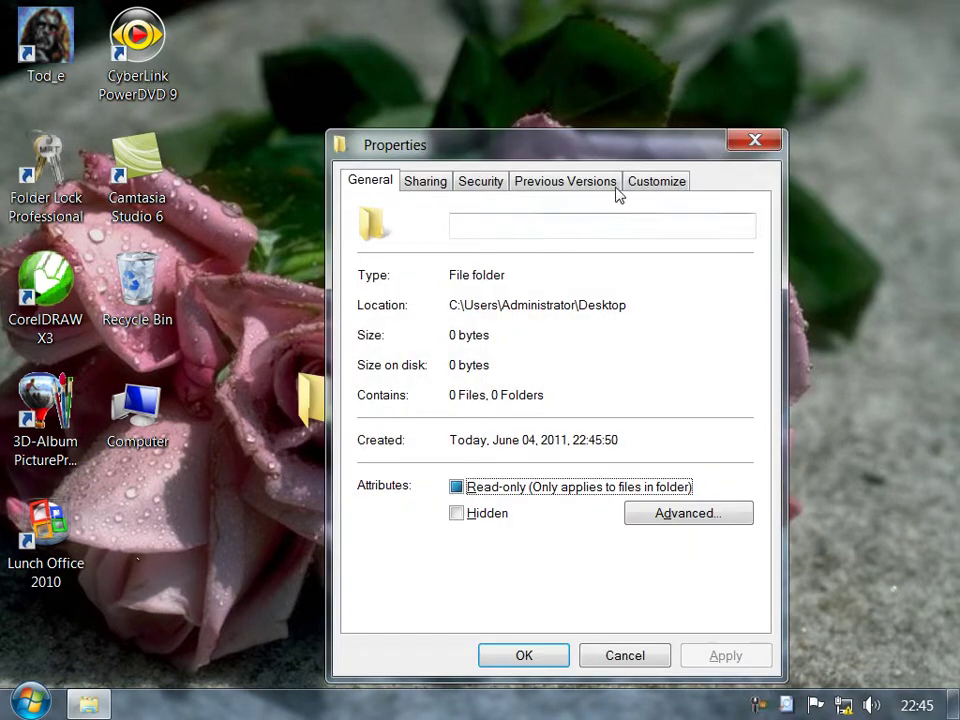
{"action": "left_click", "coordinate": [640, 181]}
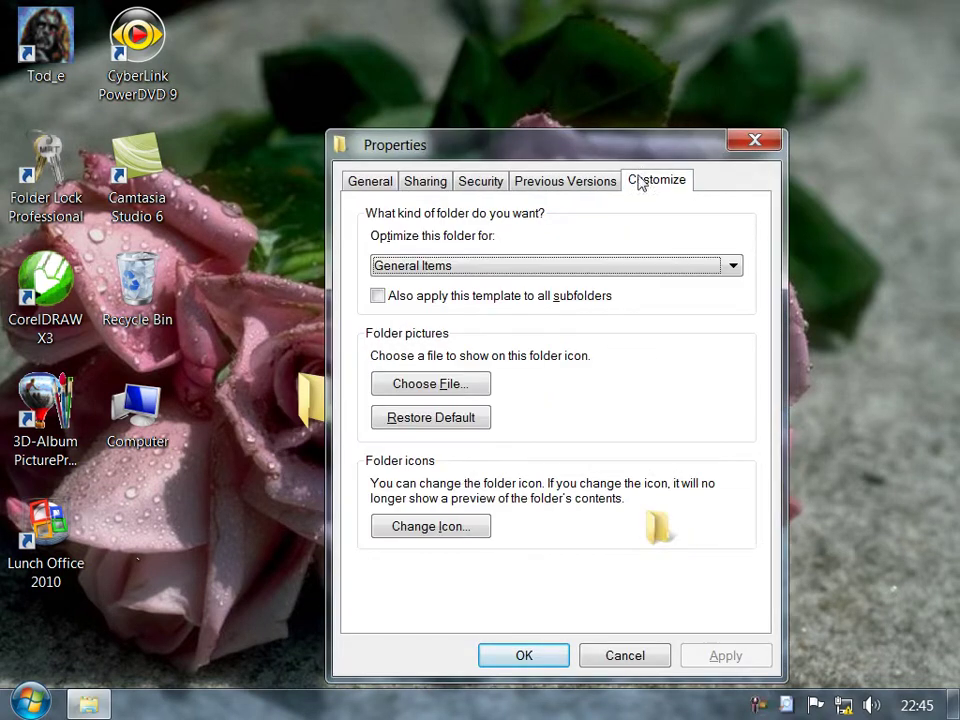
{"action": "left_click", "coordinate": [474, 530]}
{"action": "scroll", "coordinate": [600, 538], "scroll_direction": "down", "scroll_amount": 2}
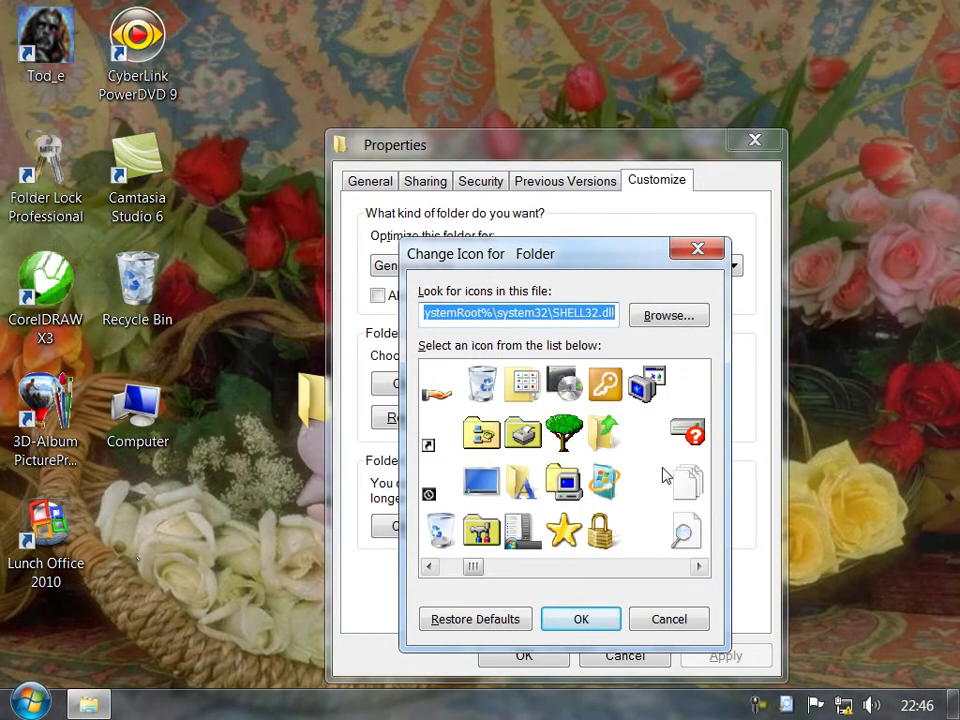
{"action": "left_click", "coordinate": [698, 481]}
{"action": "left_click", "coordinate": [606, 619]}
{"action": "left_click", "coordinate": [710, 655]}
{"action": "left_click", "coordinate": [508, 654]}
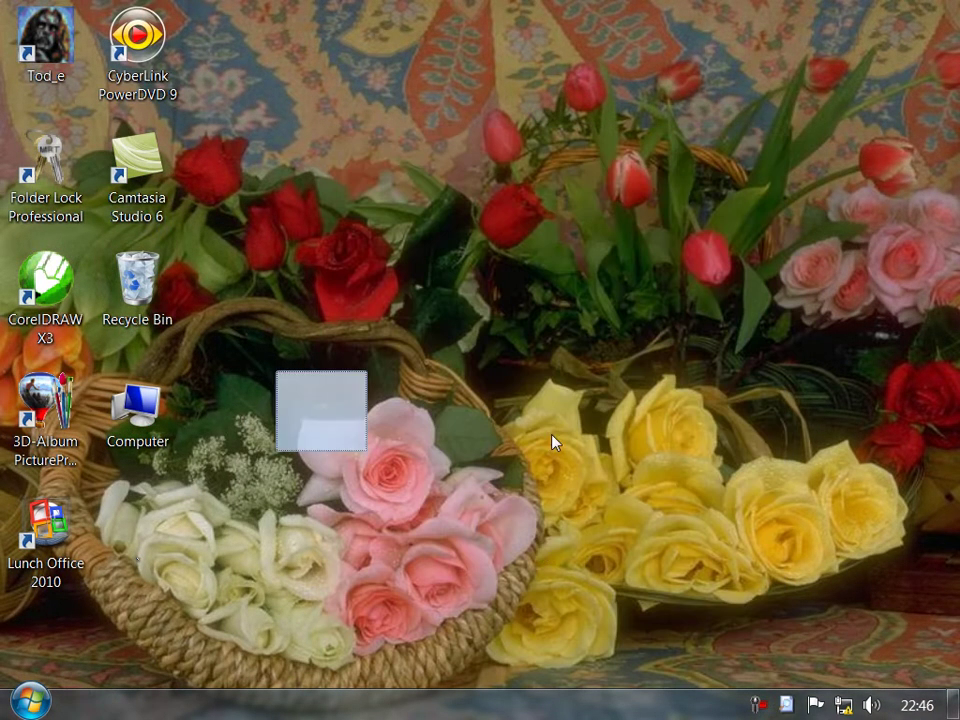
{"action": "right_click", "coordinate": [589, 204]}
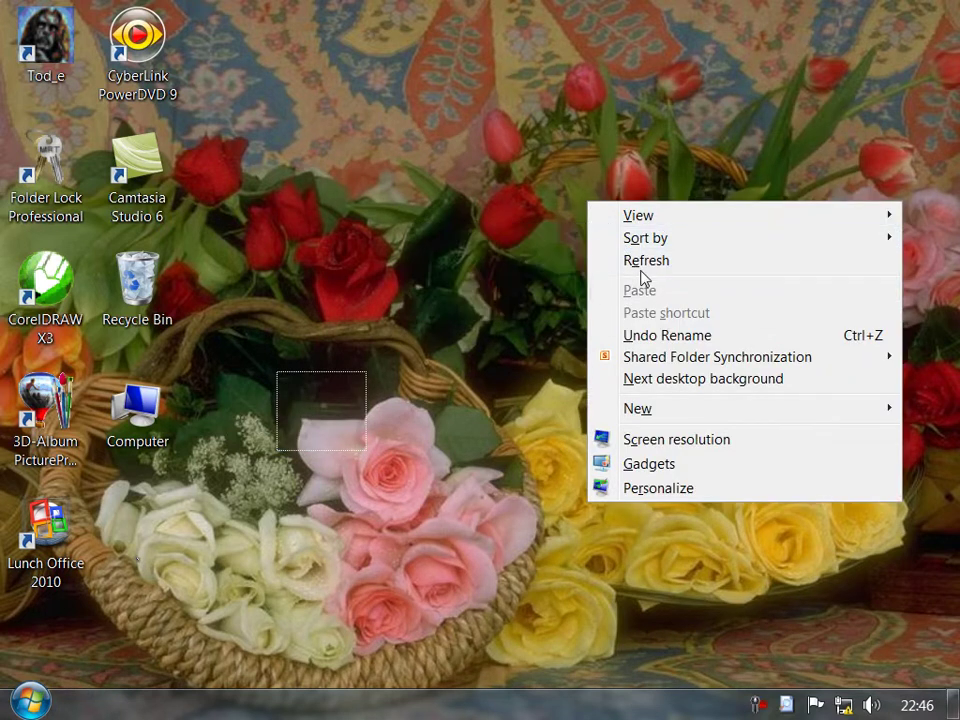
{"action": "key", "text": "Escape"}
{"action": "key", "text": "Delete"}
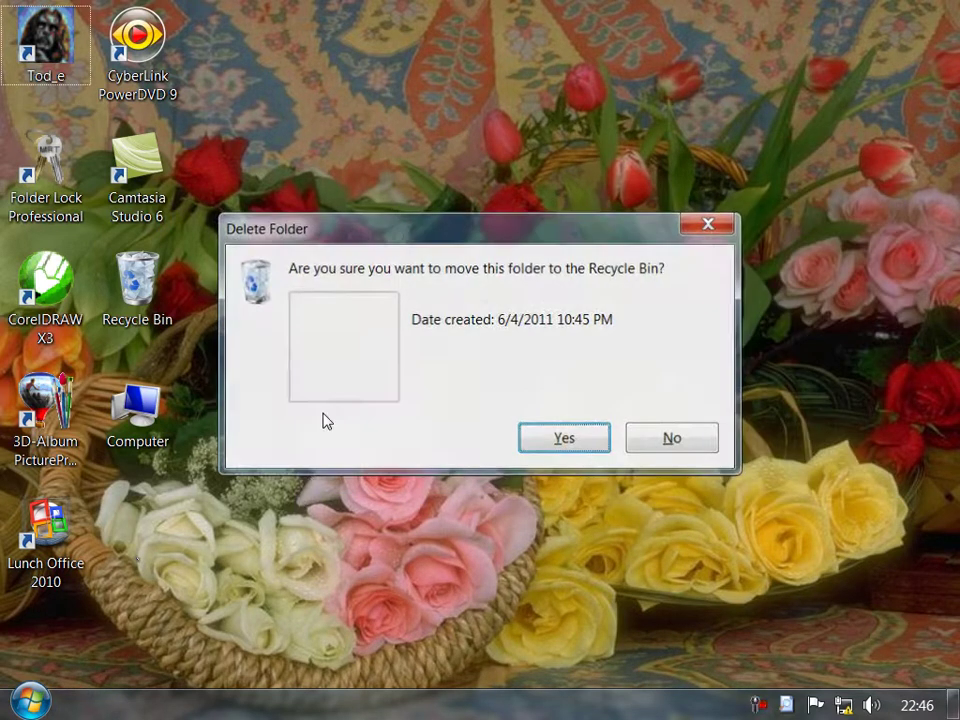
{"action": "key", "text": "Return"}
Try to create another Desktop folder named "`".
{"action": "right_click", "coordinate": [314, 392]}
{"action": "mouse_move", "coordinate": [495, 300]}
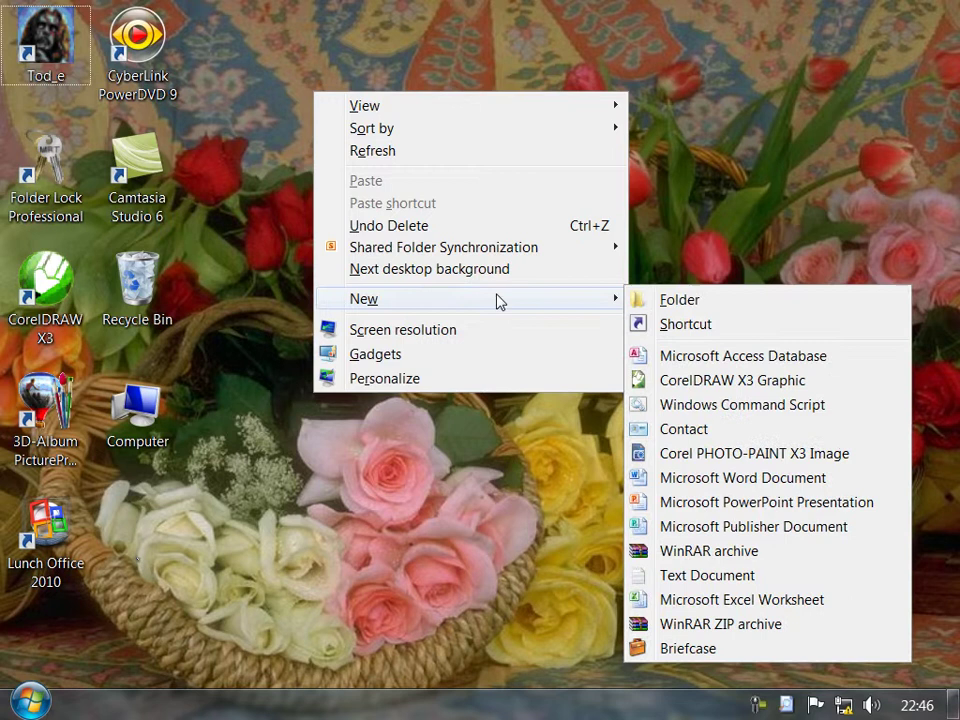
{"action": "left_click", "coordinate": [670, 301]}
{"action": "type", "text": "`"}
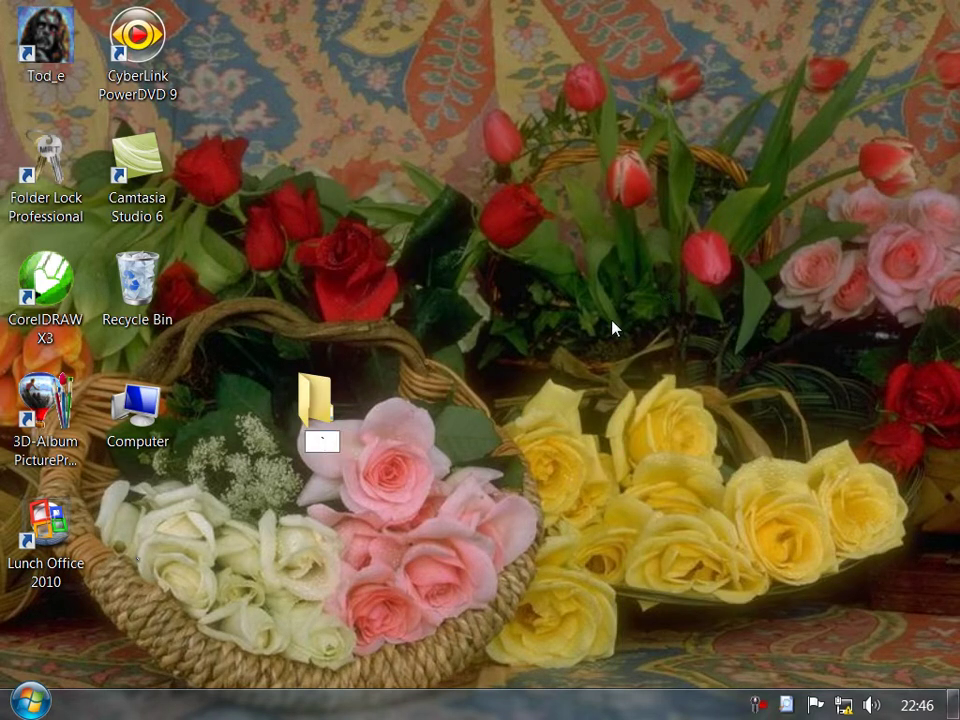
{"action": "key", "text": "Return"}
Delete the existing invisible folder named "`" below the Computer icon.
{"action": "left_click", "coordinate": [562, 568]}
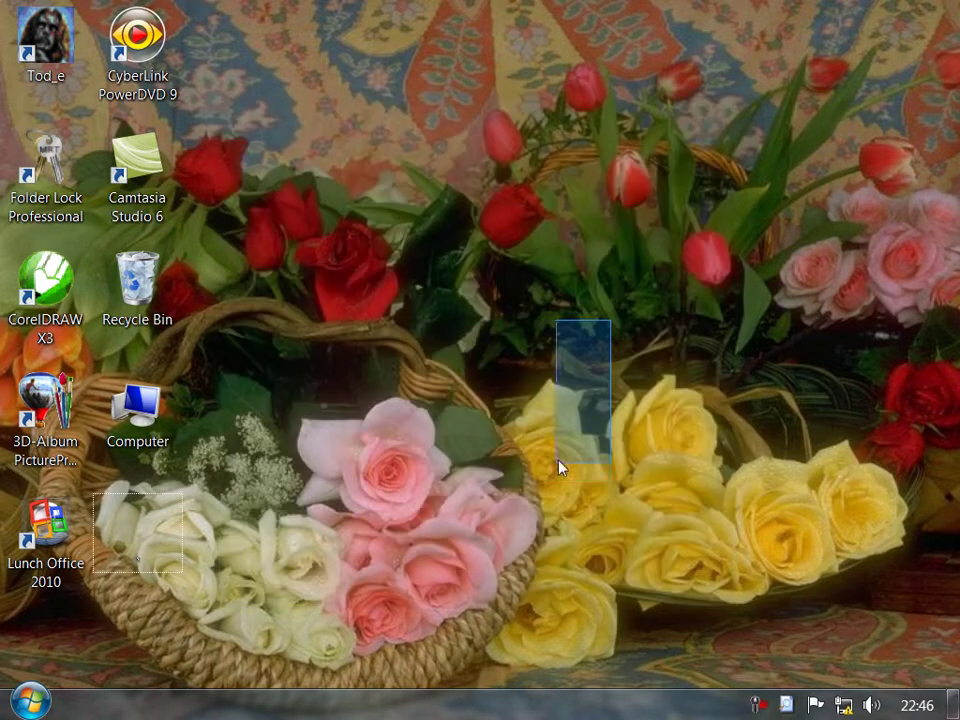
{"action": "left_click", "coordinate": [137, 540]}
{"action": "key", "text": "Delete"}
{"action": "key", "text": "Return"}
Create a new Desktop folder named "`".
{"action": "right_click", "coordinate": [453, 503]}
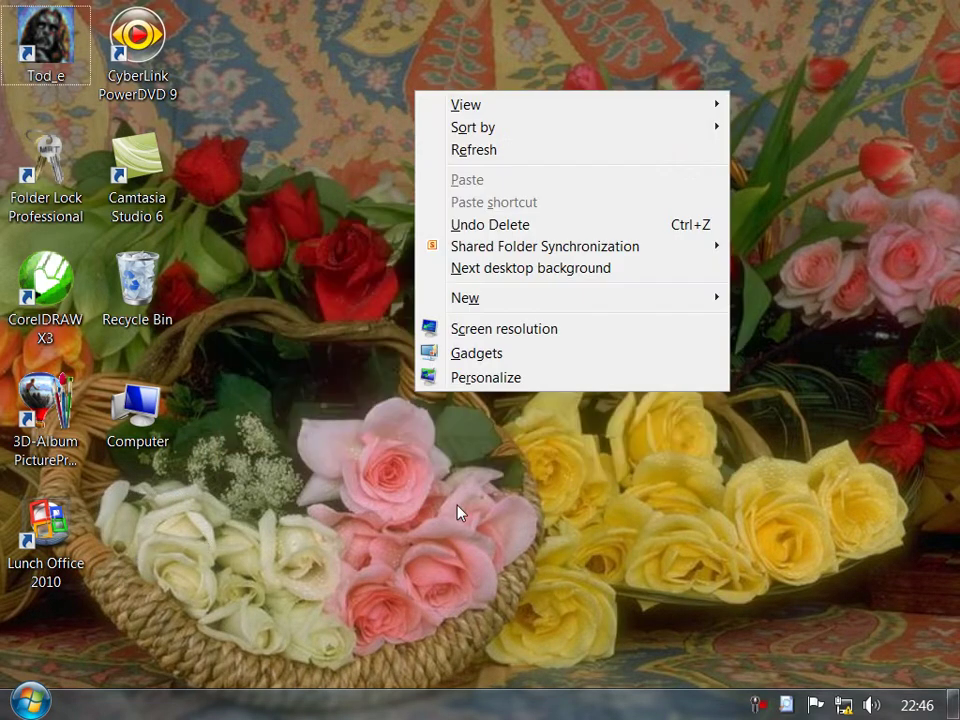
{"action": "mouse_move", "coordinate": [536, 299]}
{"action": "left_click", "coordinate": [352, 299]}
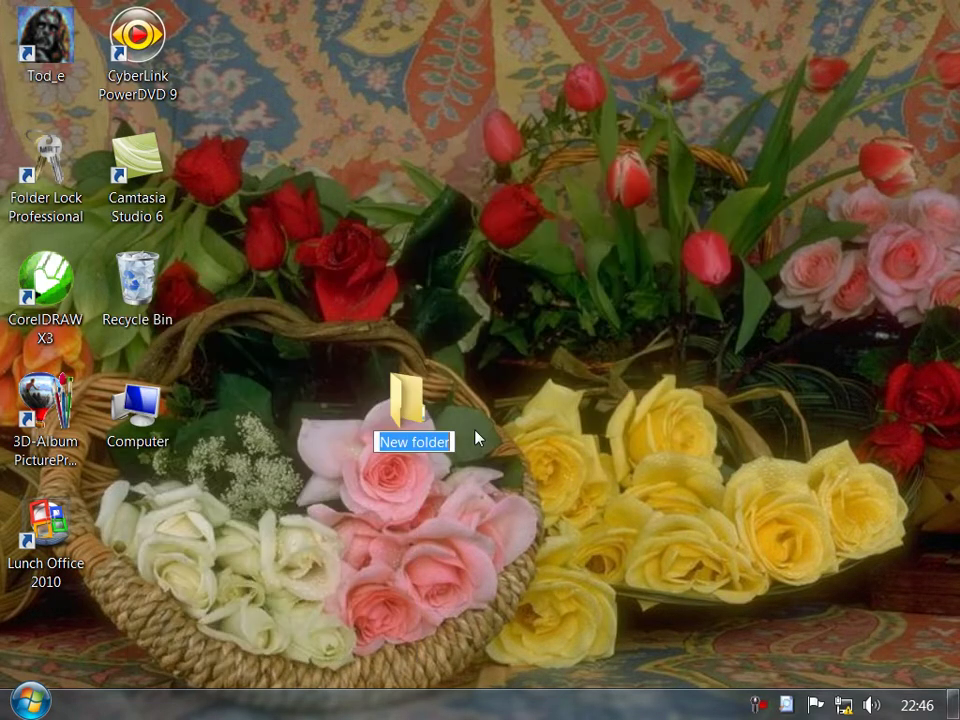
{"action": "key", "text": "Return"}
Set the "`" folder's icon to an empty one from SHELL32.dll and refresh the desktop.
{"action": "right_click", "coordinate": [417, 410]}
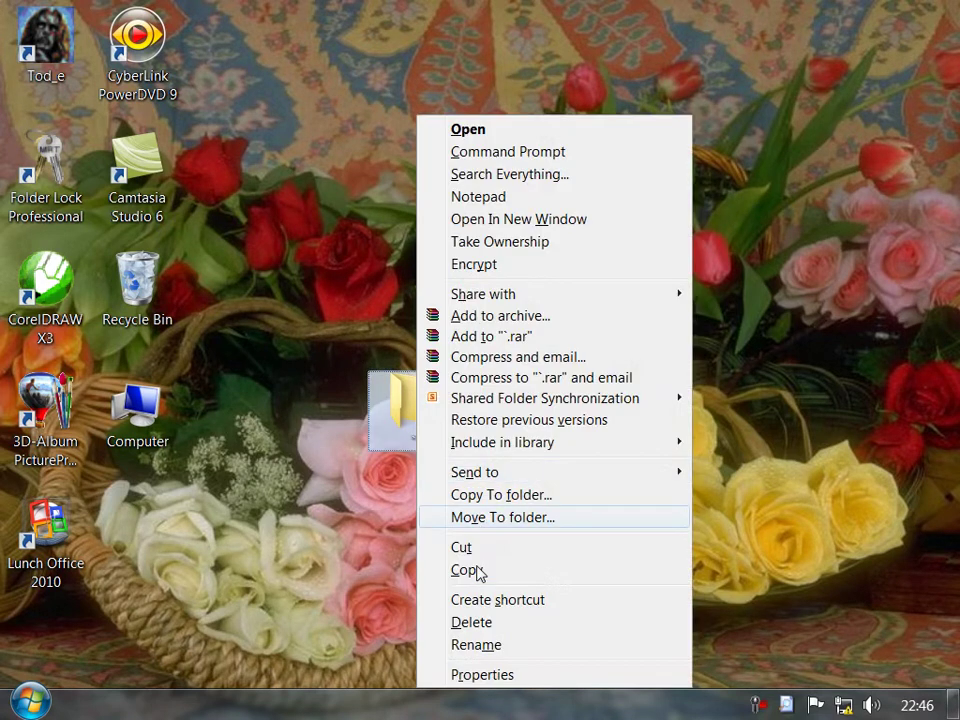
{"action": "left_click", "coordinate": [462, 675]}
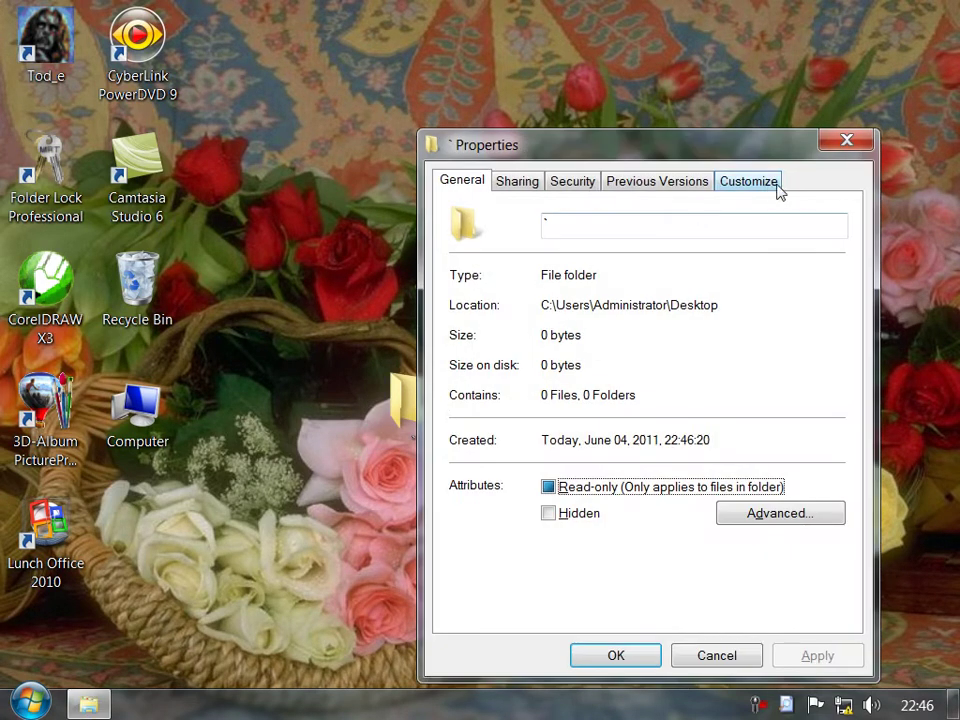
{"action": "left_click", "coordinate": [770, 184]}
{"action": "left_click", "coordinate": [533, 527]}
{"action": "left_click", "coordinate": [671, 567]}
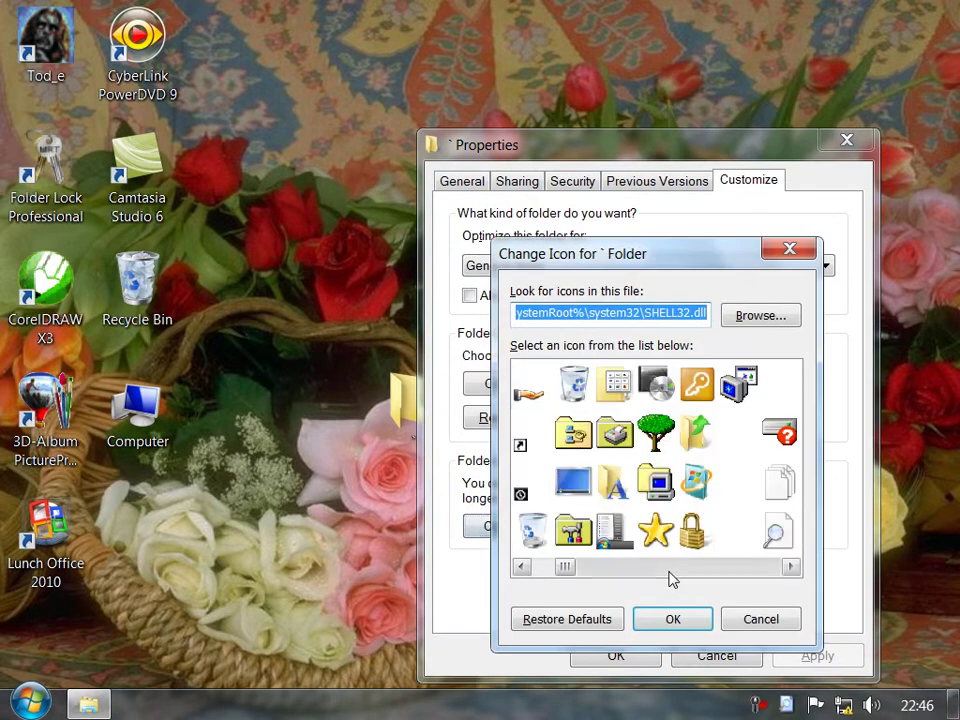
{"action": "left_click", "coordinate": [740, 528]}
{"action": "left_click", "coordinate": [692, 622]}
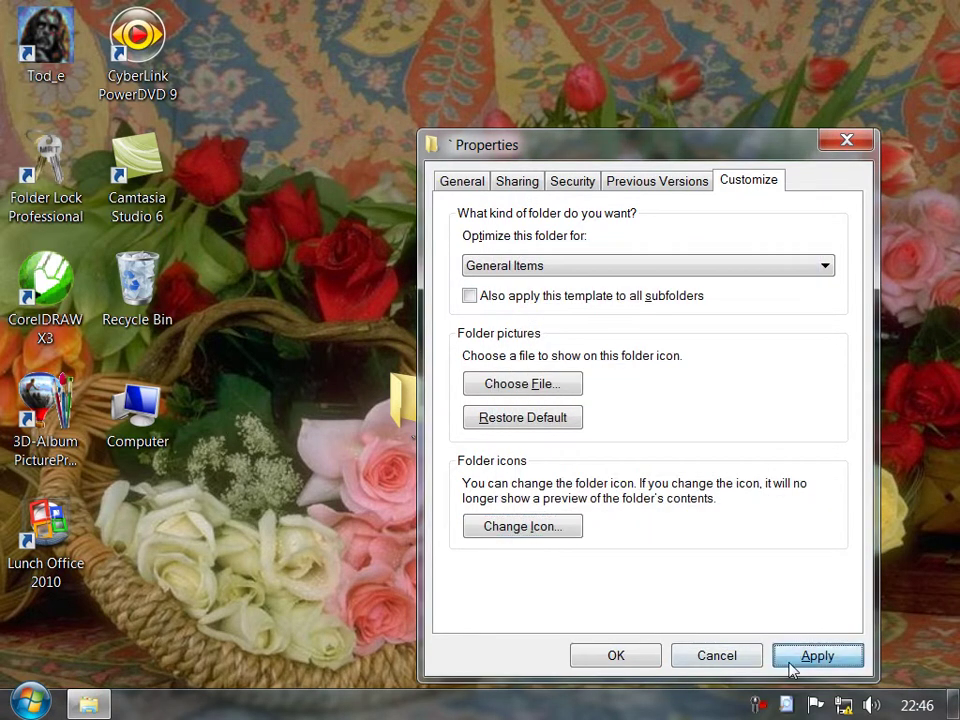
{"action": "left_click", "coordinate": [645, 656]}
{"action": "right_click", "coordinate": [745, 445]}
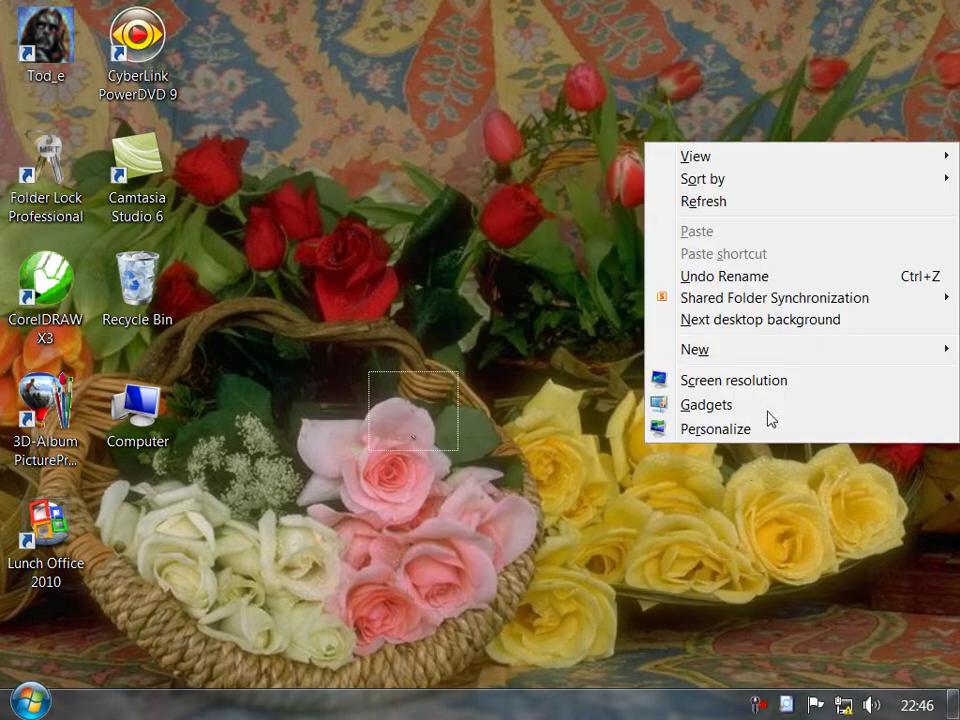
{"action": "left_click", "coordinate": [771, 200]}
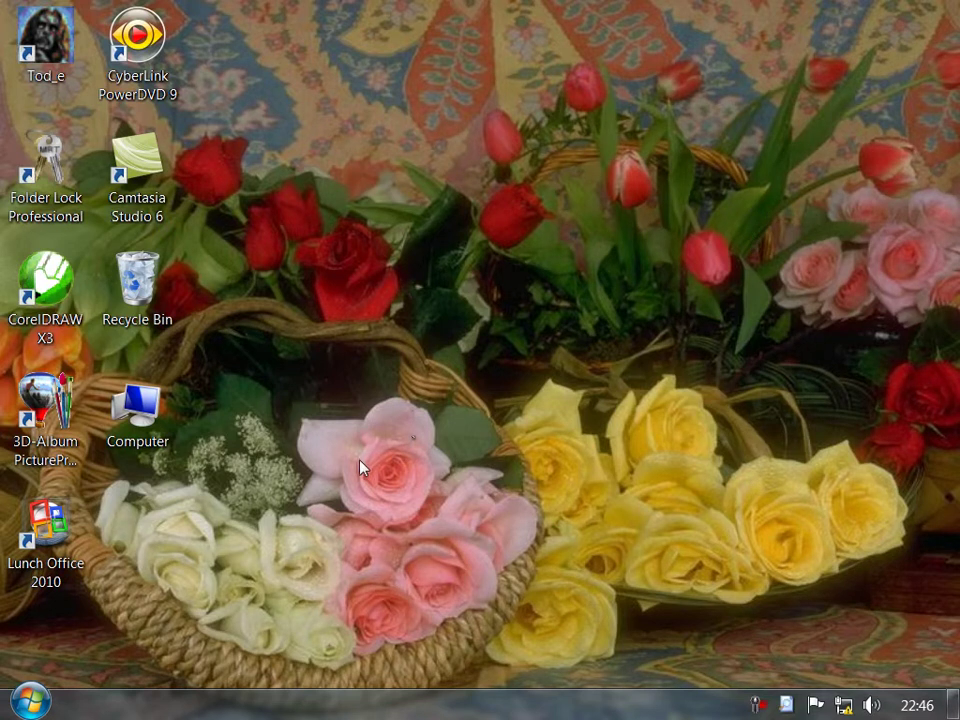
Reposition the invisible "`" folder on the Desktop and delete it.
{"action": "left_click_drag", "start_coordinate": [410, 446], "coordinate": [568, 420]}
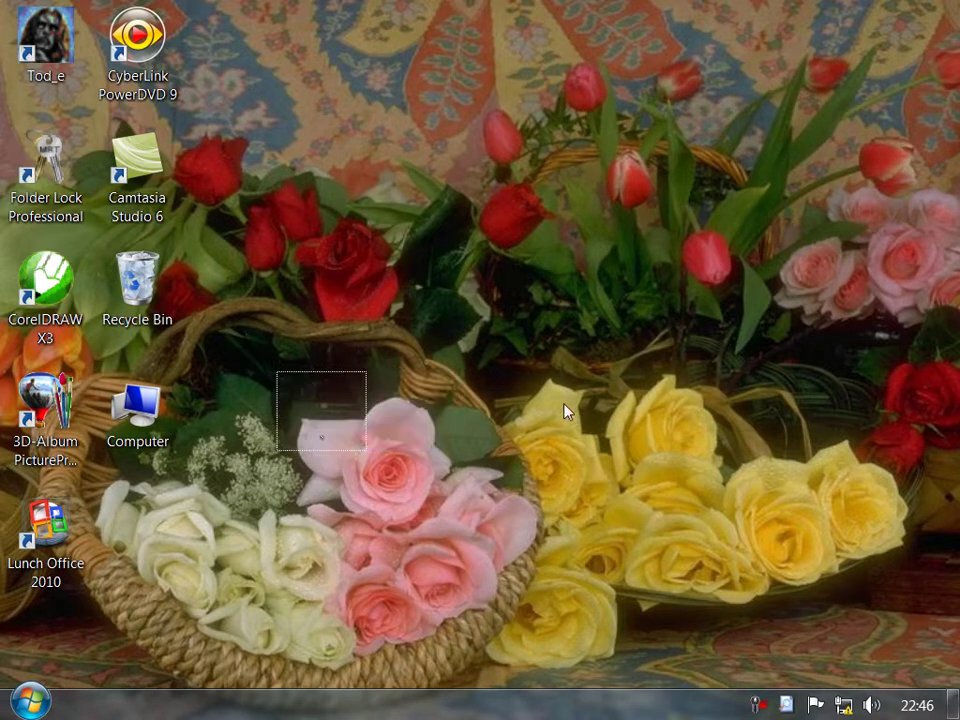
{"action": "right_click", "coordinate": [547, 290]}
{"action": "left_click", "coordinate": [590, 348]}
{"action": "left_click_drag", "start_coordinate": [597, 341], "coordinate": [274, 549]}
{"action": "key", "text": "Delete"}
{"action": "key", "text": "Return"}
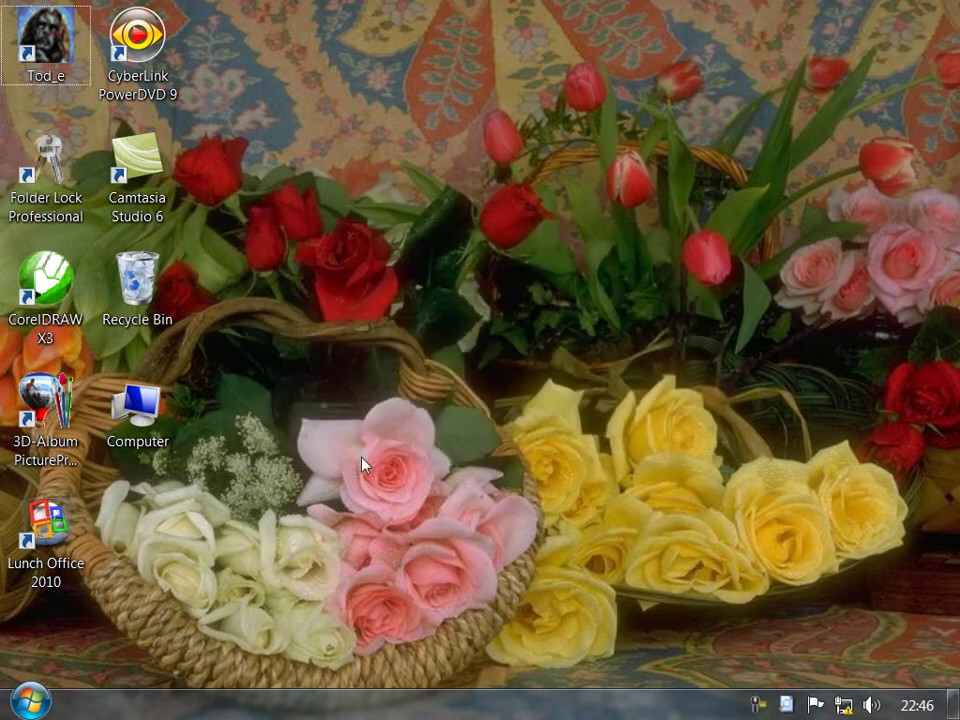
Launch WordPad through the Run dialog and view its print options.
{"action": "key", "text": "super+r"}
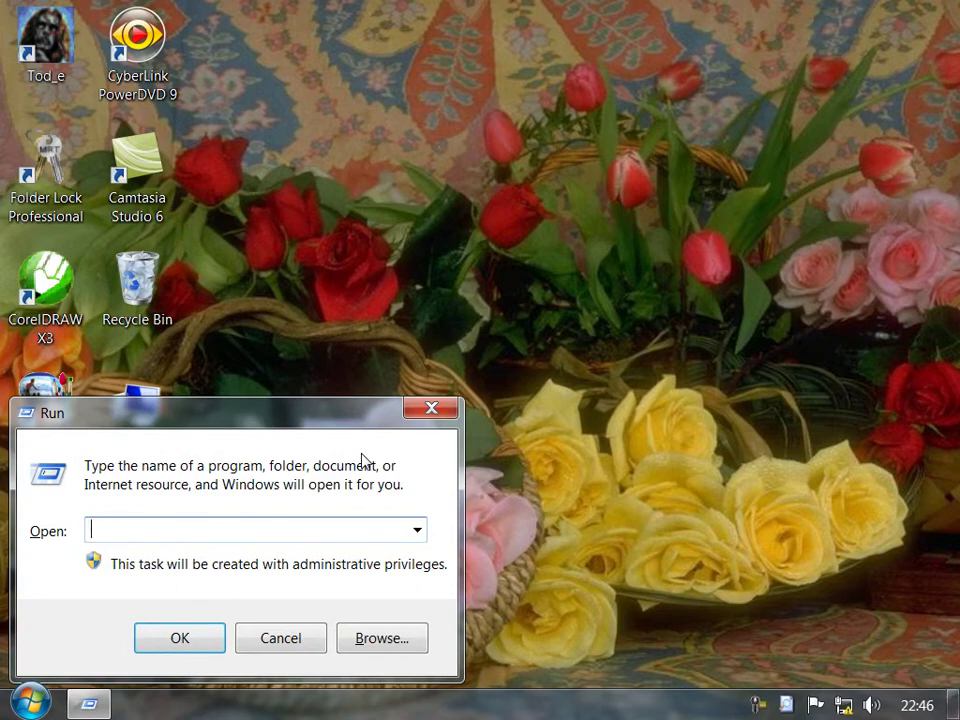
{"action": "key", "text": "Escape"}
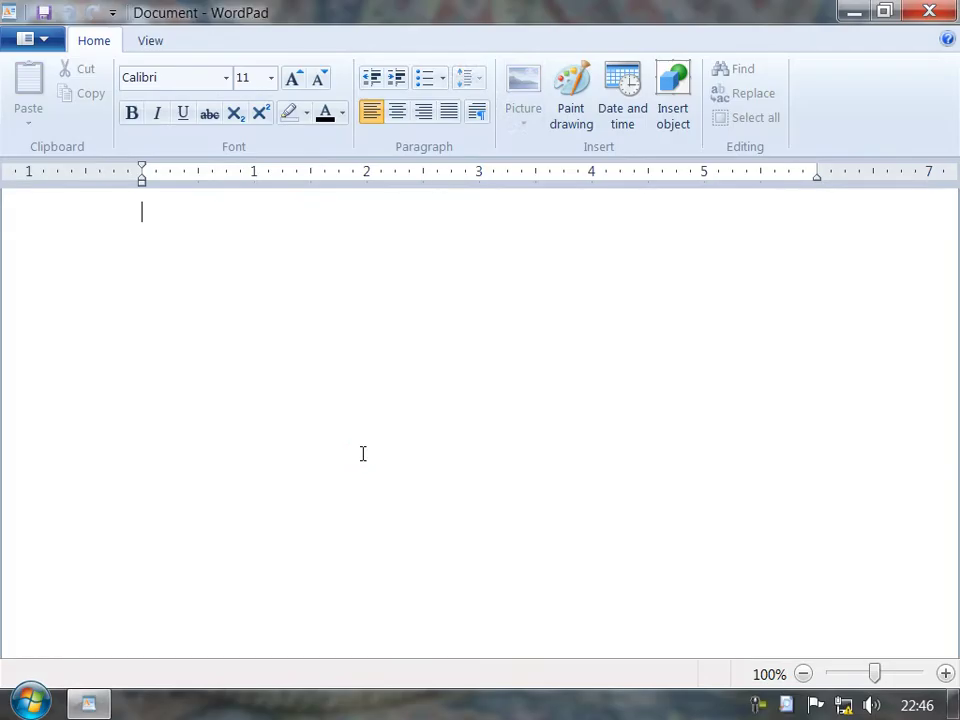
{"action": "left_click", "coordinate": [25, 39]}
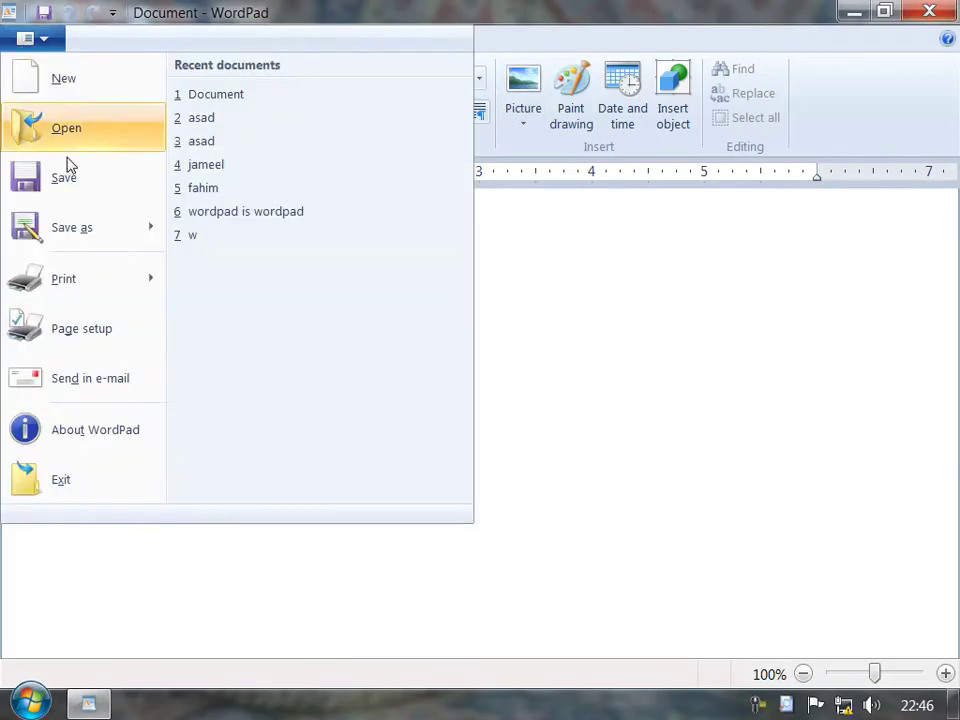
{"action": "mouse_move", "coordinate": [83, 278]}
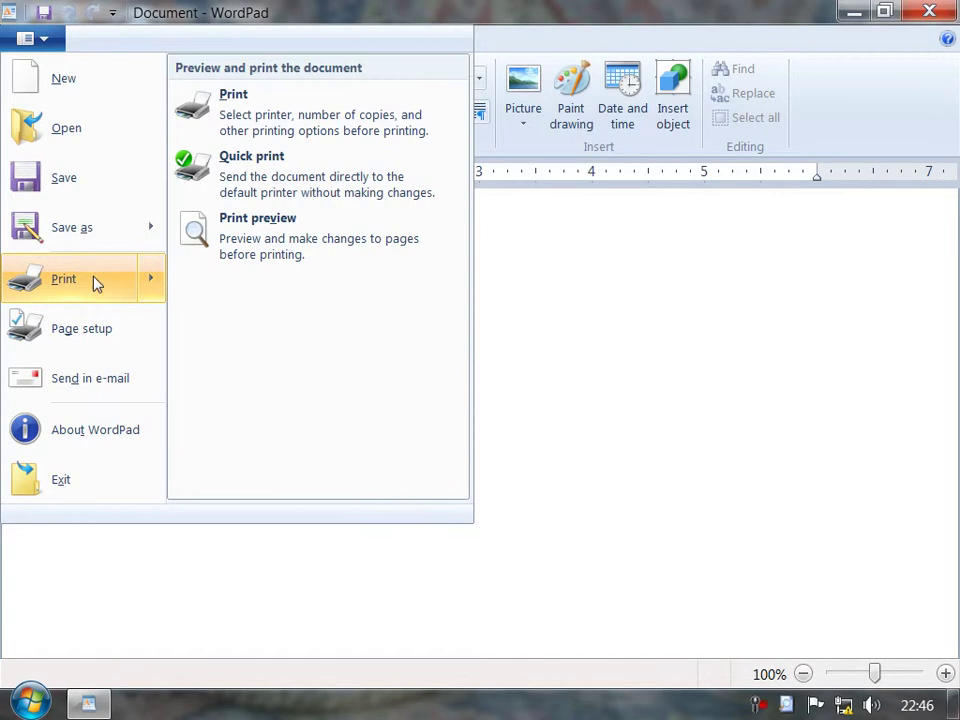
Fill about 16 lines of the document with the phrase "PC(Personal COmputer)", making every copy after the first bold.
{"action": "left_click", "coordinate": [550, 380]}
{"action": "type", "text": "PC(Personal COmputer)"}
{"action": "key", "text": "ctrl+b"}
{"action": "key", "text": "ctrl+v"}
{"action": "key", "text": "ctrl+v"}
{"action": "key", "text": "ctrl+v"}
{"action": "key", "text": "ctrl+v"}
{"action": "key", "text": "ctrl+v"}
{"action": "key", "text": "ctrl+v"}
{"action": "key", "text": "ctrl+v"}
{"action": "key", "text": "ctrl+v"}
{"action": "key", "text": "ctrl+v"}
{"action": "key", "text": "ctrl+v"}
{"action": "key", "text": "ctrl+v"}
{"action": "key", "text": "ctrl+v"}
{"action": "key", "text": "ctrl+v"}
{"action": "key", "text": "ctrl+v"}
{"action": "key", "text": "ctrl+v"}
{"action": "key", "text": "ctrl+v"}
{"action": "key", "text": "ctrl+v"}
{"action": "key", "text": "ctrl+v"}
{"action": "key", "text": "ctrl+v"}
{"action": "key", "text": "ctrl+v"}
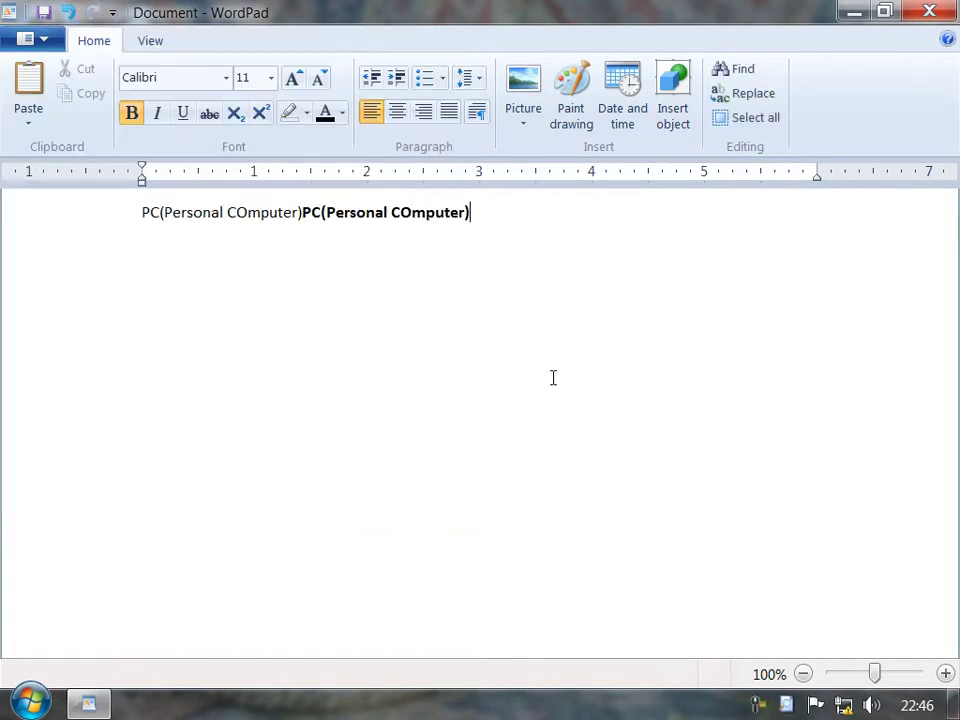
{"action": "key", "text": "ctrl+v"}
{"action": "key", "text": "ctrl+v"}
{"action": "key", "text": "ctrl+v"}
{"action": "key", "text": "ctrl+v"}
{"action": "key", "text": "ctrl+v"}
{"action": "key", "text": "ctrl+v"}
{"action": "key", "text": "ctrl+v"}
{"action": "key", "text": "ctrl+v"}
{"action": "key", "text": "ctrl+v"}
{"action": "key", "text": "ctrl+v"}
{"action": "key", "text": "ctrl+v"}
{"action": "key", "text": "ctrl+v"}
{"action": "key", "text": "ctrl+v"}
{"action": "key", "text": "ctrl+v"}
{"action": "key", "text": "ctrl+v"}
{"action": "key", "text": "ctrl+v"}
{"action": "key", "text": "ctrl+v"}
{"action": "key", "text": "ctrl+v"}
{"action": "key", "text": "ctrl+v"}
{"action": "key", "text": "ctrl+v"}
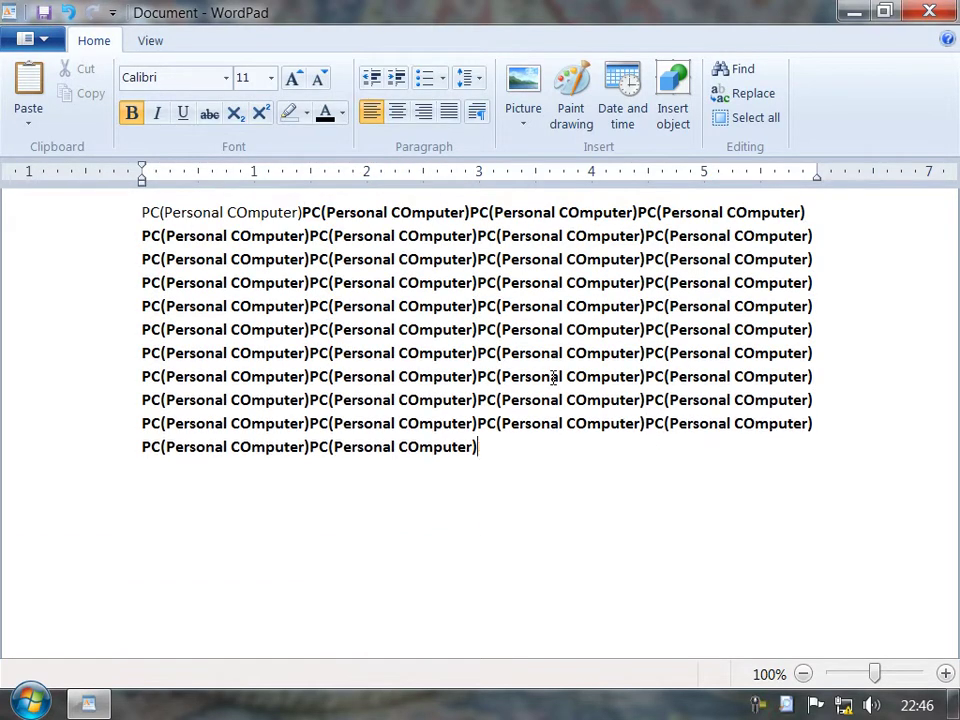
View the document's print preview twice, closing it each time.
{"action": "left_click", "coordinate": [30, 38]}
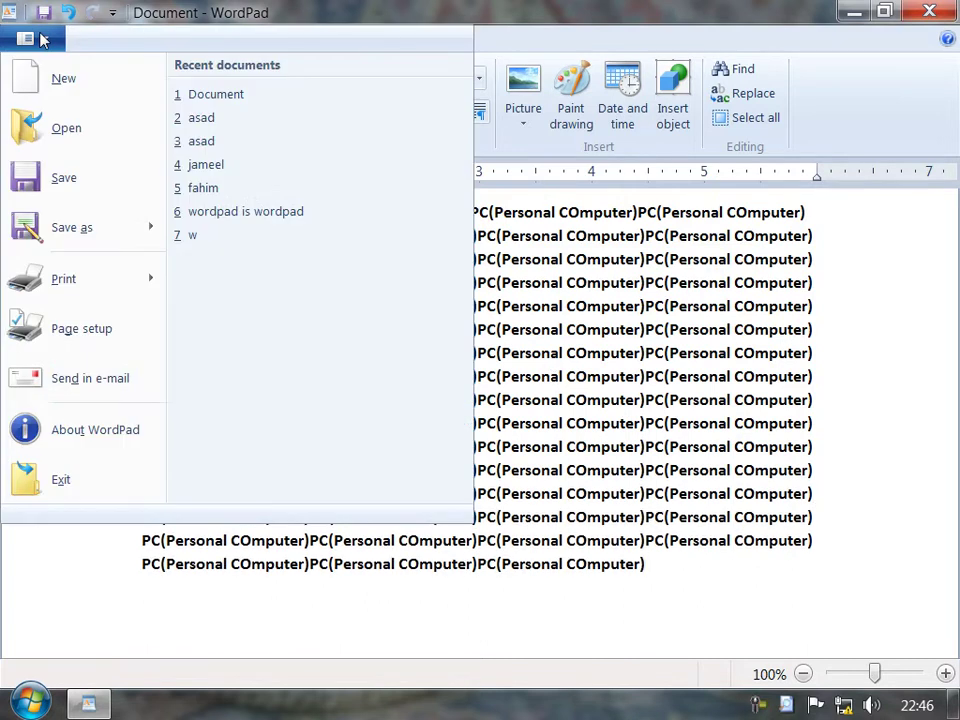
{"action": "mouse_move", "coordinate": [108, 274]}
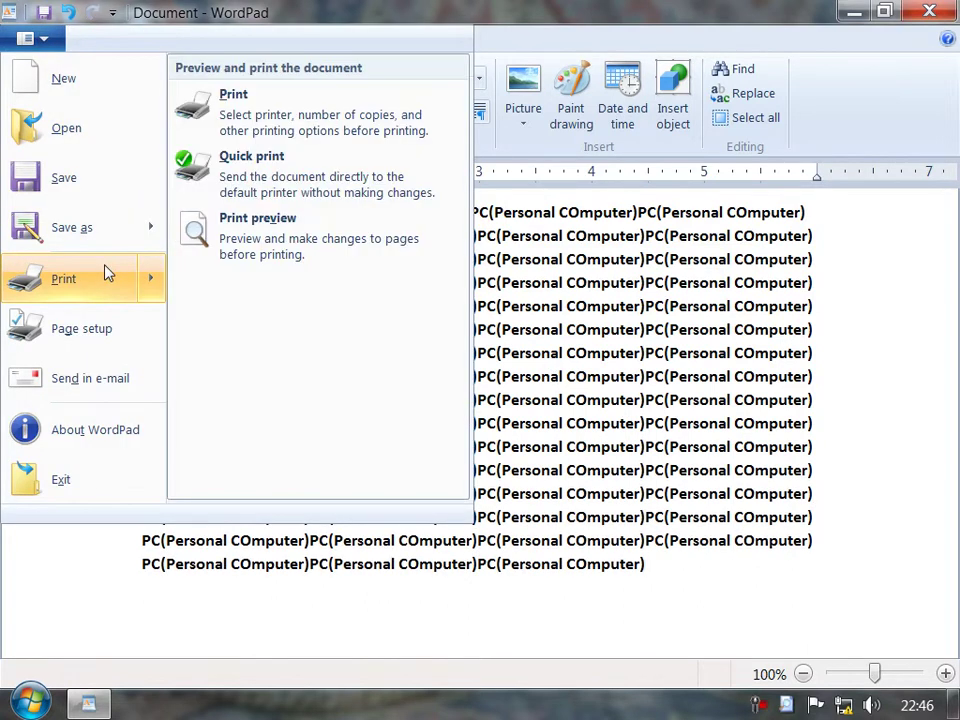
{"action": "left_click", "coordinate": [236, 239]}
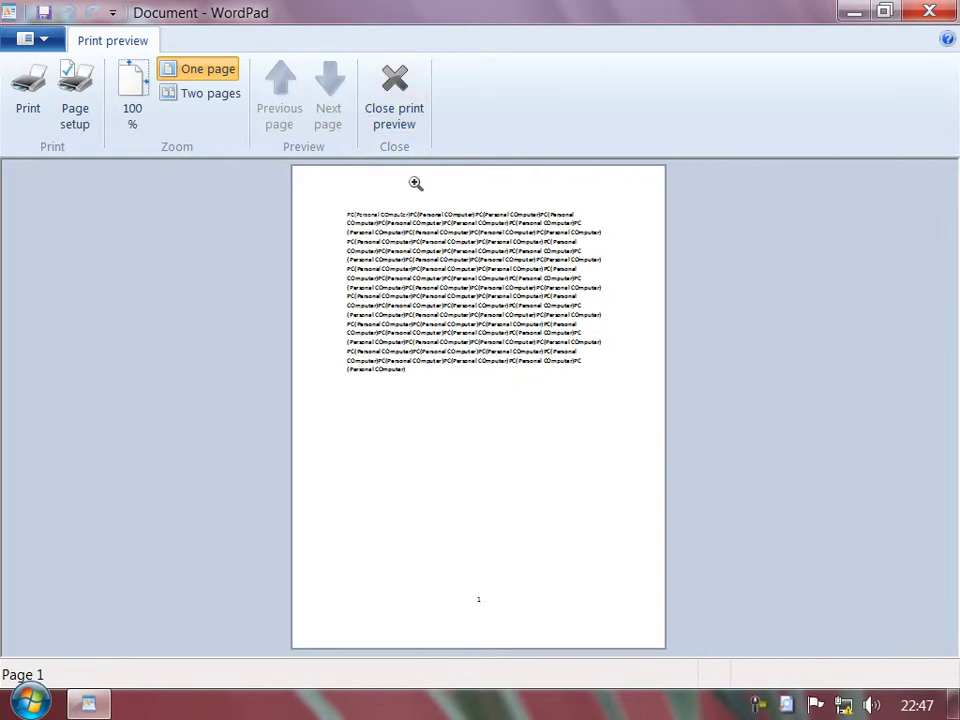
{"action": "left_click", "coordinate": [410, 112]}
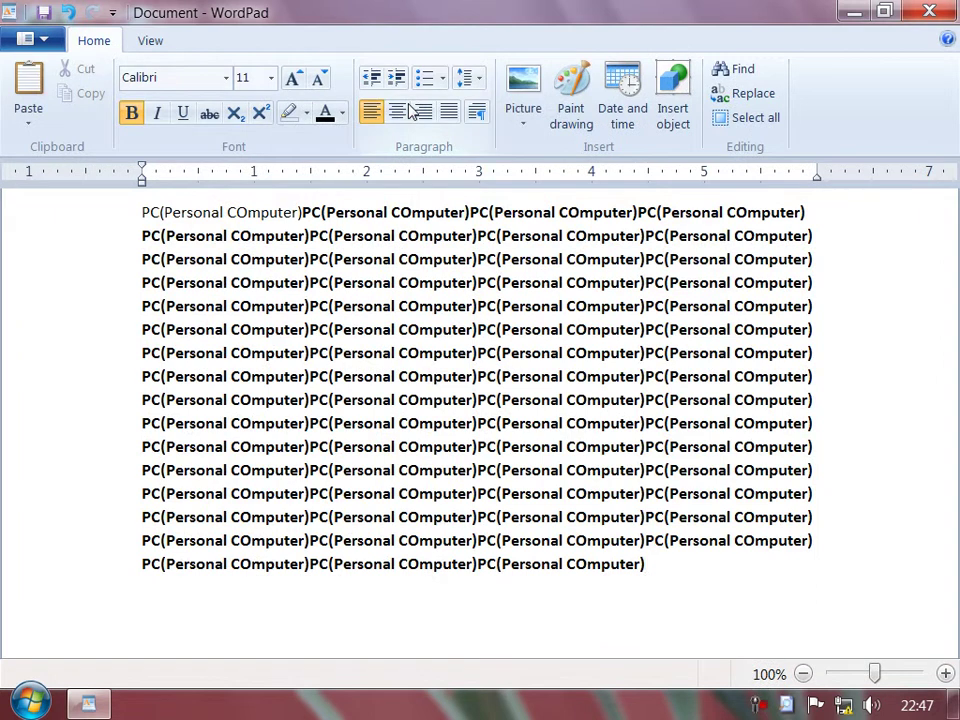
{"action": "left_click", "coordinate": [43, 45]}
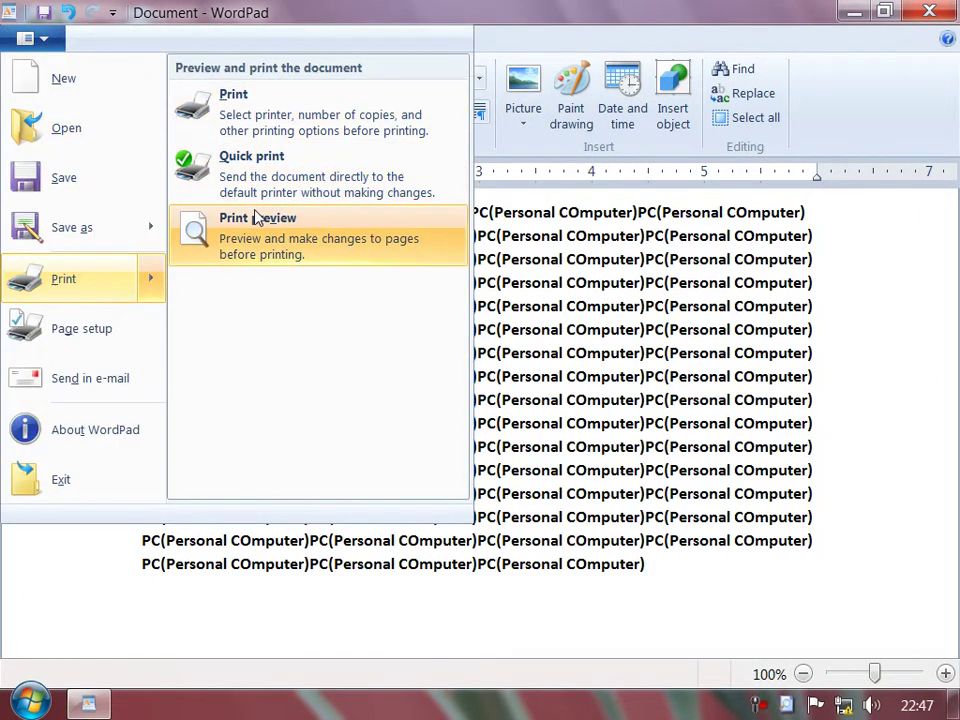
{"action": "left_click", "coordinate": [255, 218]}
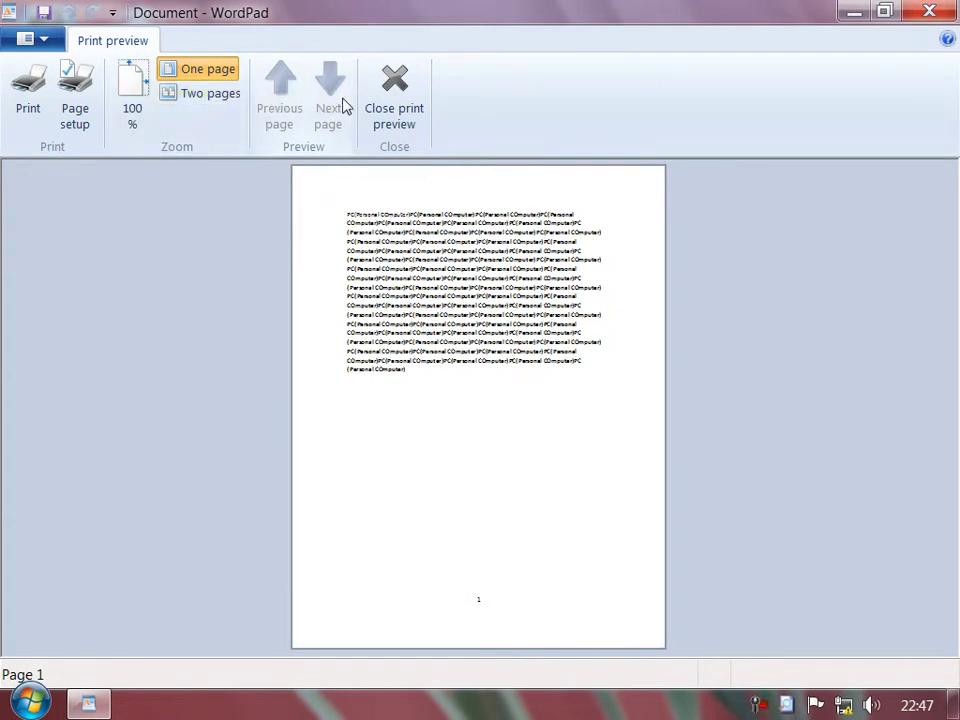
{"action": "left_click", "coordinate": [394, 100]}
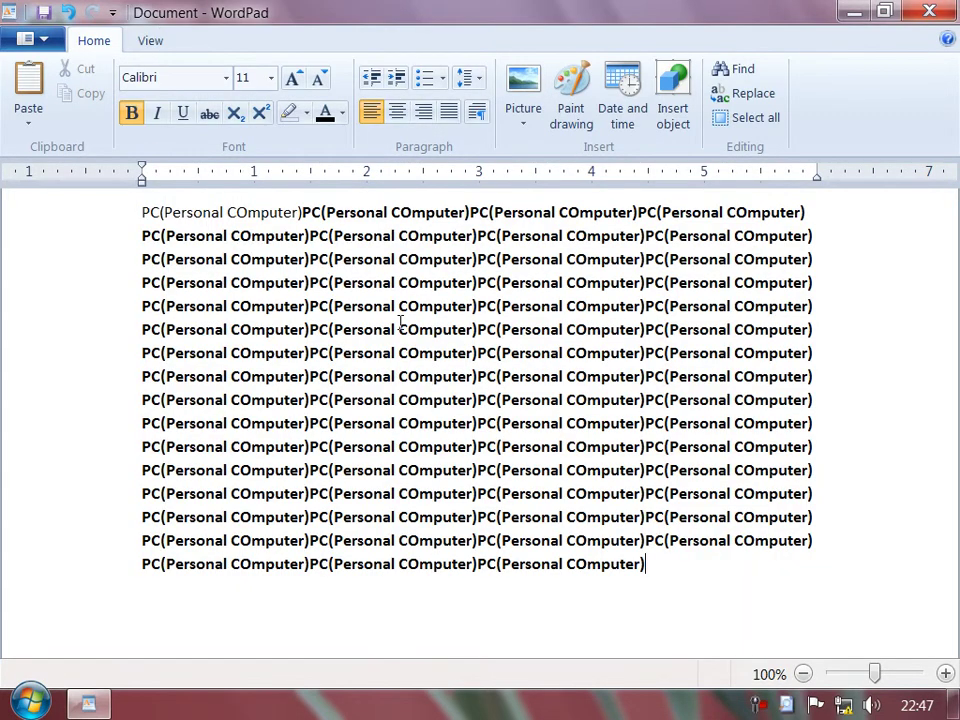
Duplicate the entire text until it appears four times and spans two pages, and open the print preview.
{"action": "key", "text": "ctrl+a"}
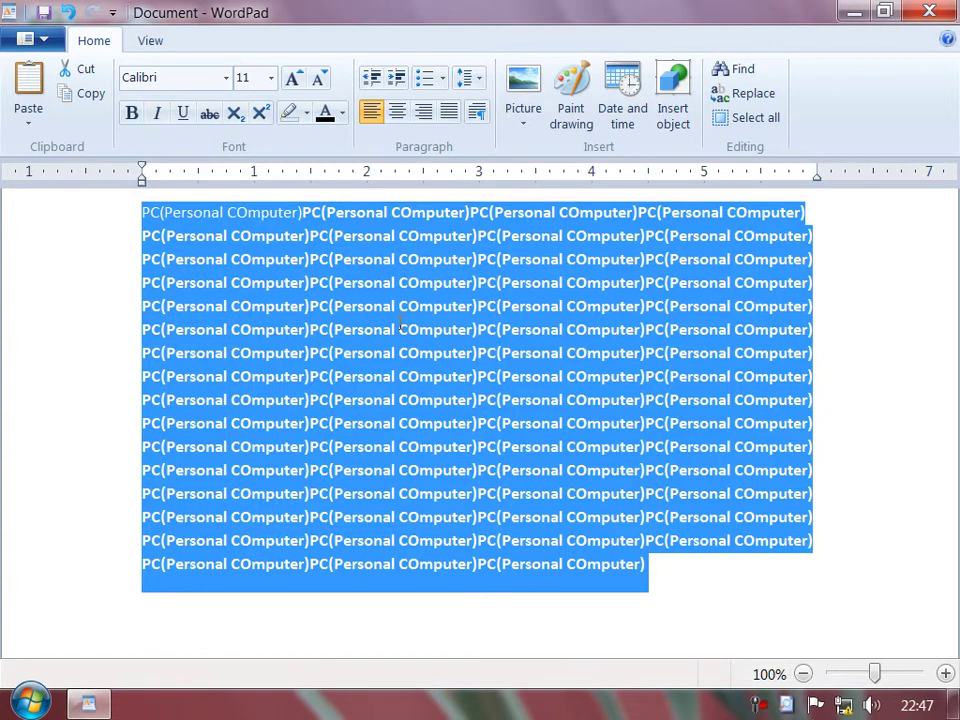
{"action": "key", "text": "Right"}
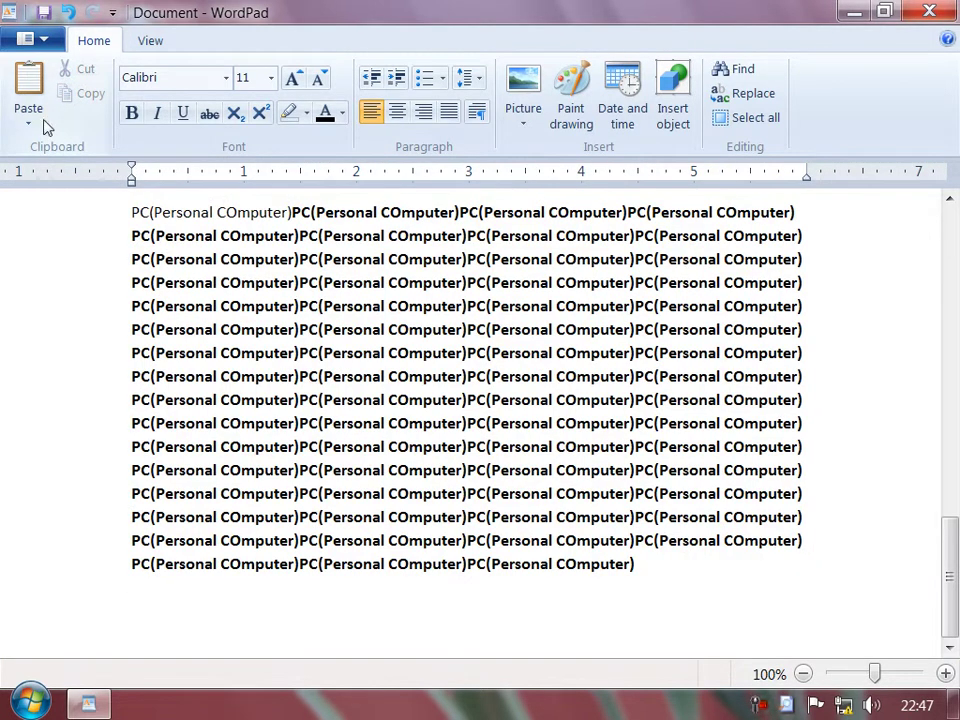
{"action": "left_click", "coordinate": [25, 40]}
{"action": "mouse_move", "coordinate": [120, 279]}
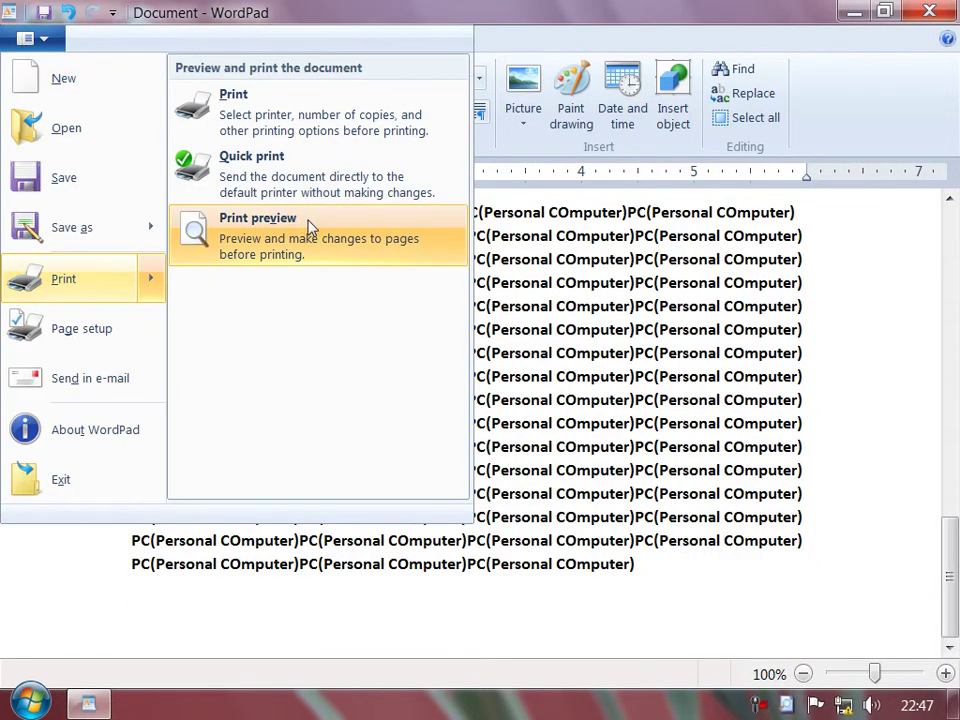
{"action": "left_click", "coordinate": [309, 231]}
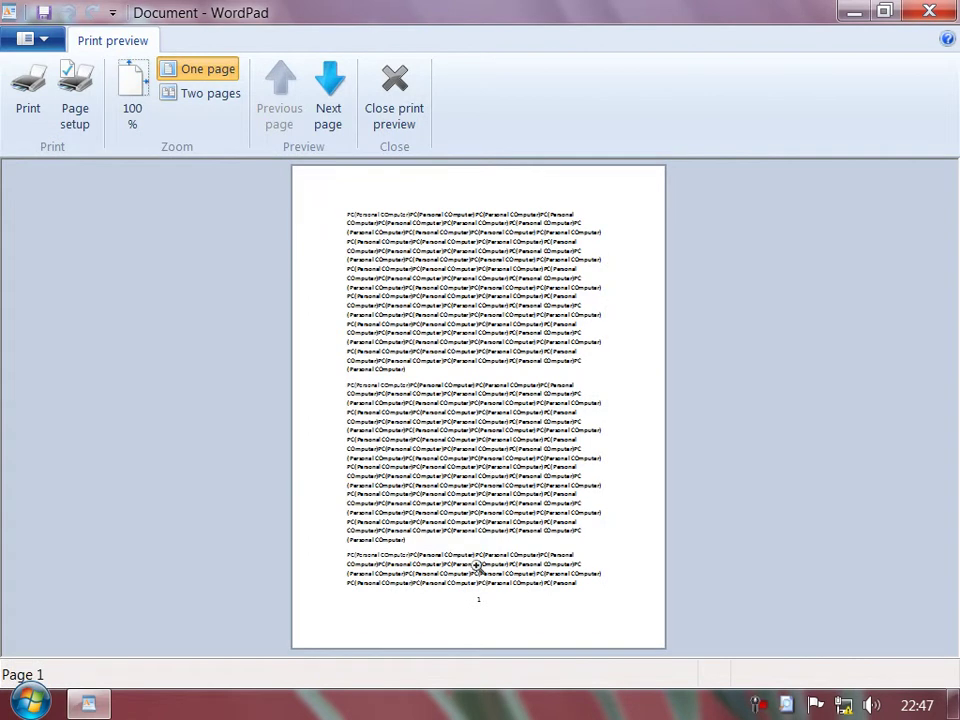
Zoom in on the page number in the preview, go to page 2, zoom out and return to page 1.
{"action": "left_click", "coordinate": [481, 613]}
{"action": "left_click", "coordinate": [322, 128]}
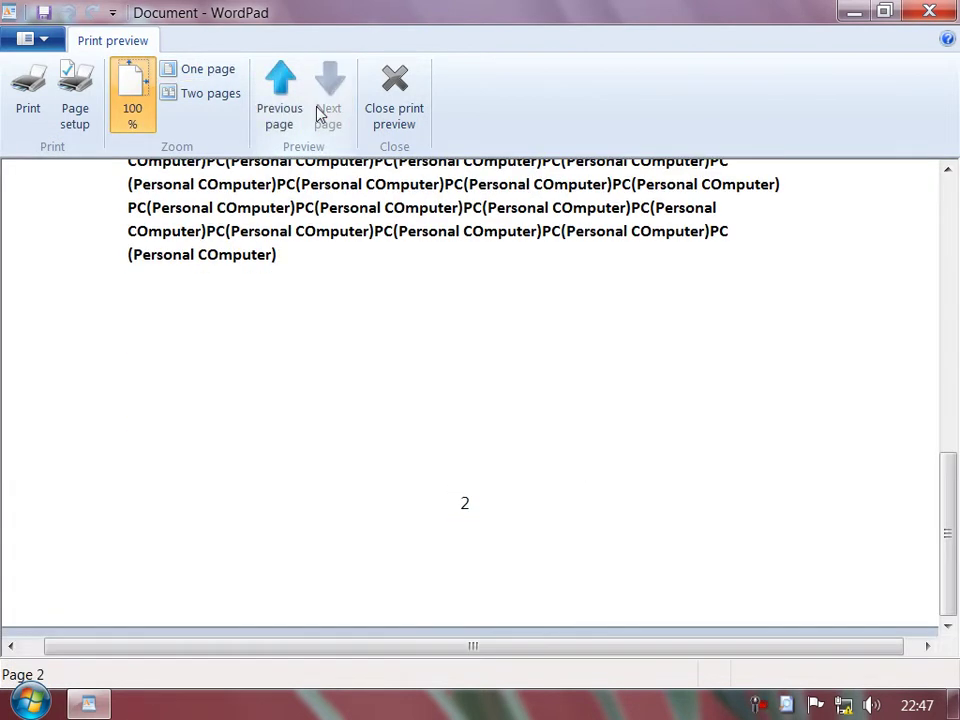
{"action": "left_click", "coordinate": [483, 457]}
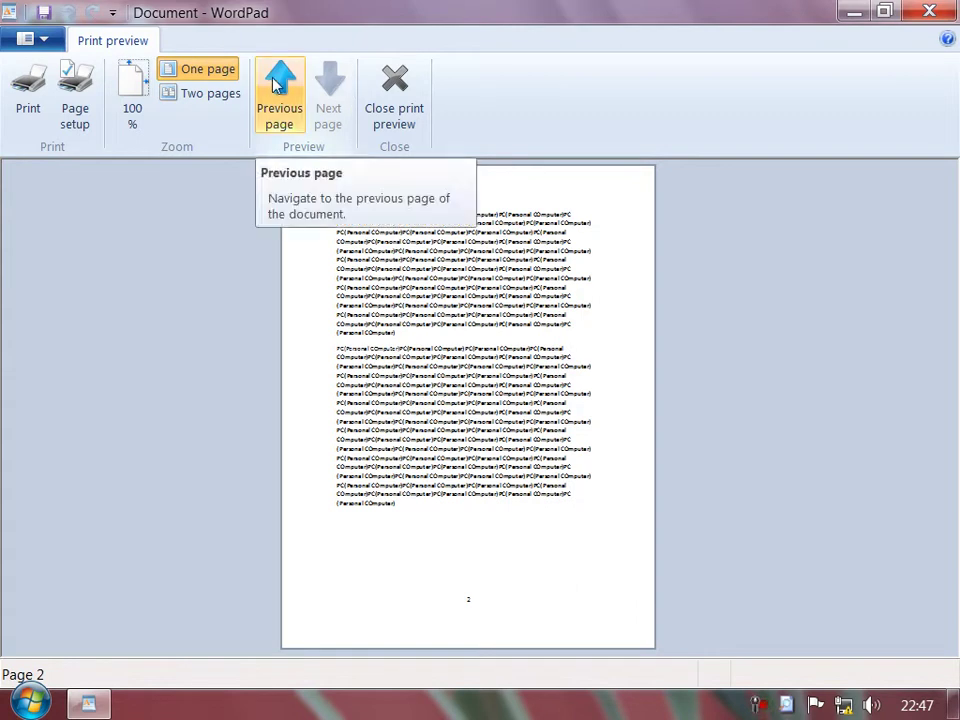
{"action": "left_click", "coordinate": [276, 85]}
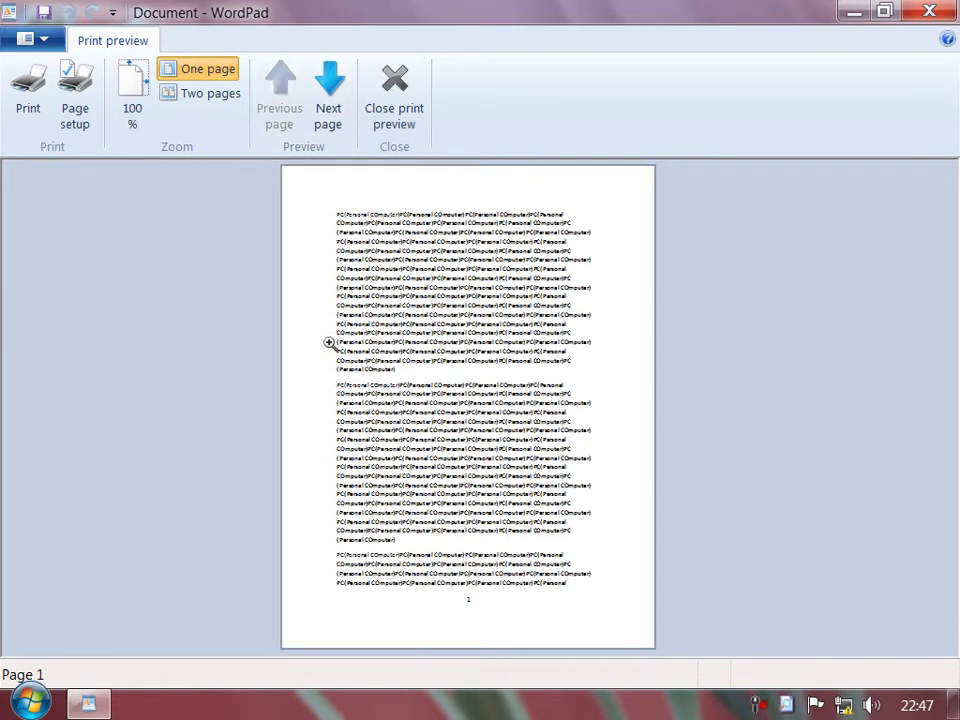
Compare the two-page and one-page layouts of the print preview.
{"action": "left_click", "coordinate": [197, 94]}
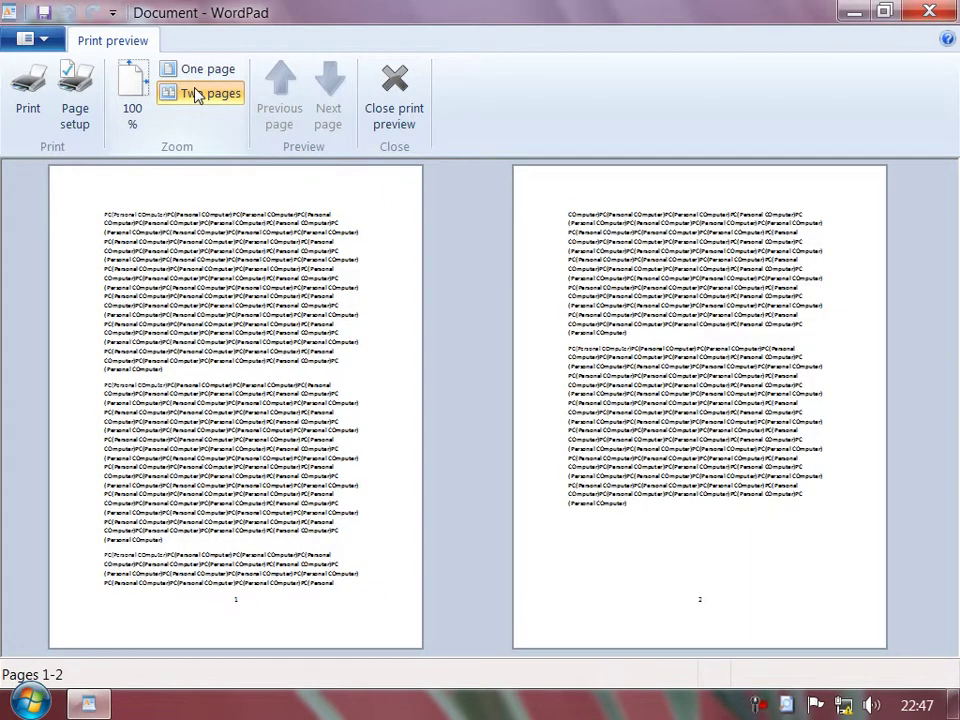
{"action": "left_click", "coordinate": [204, 78]}
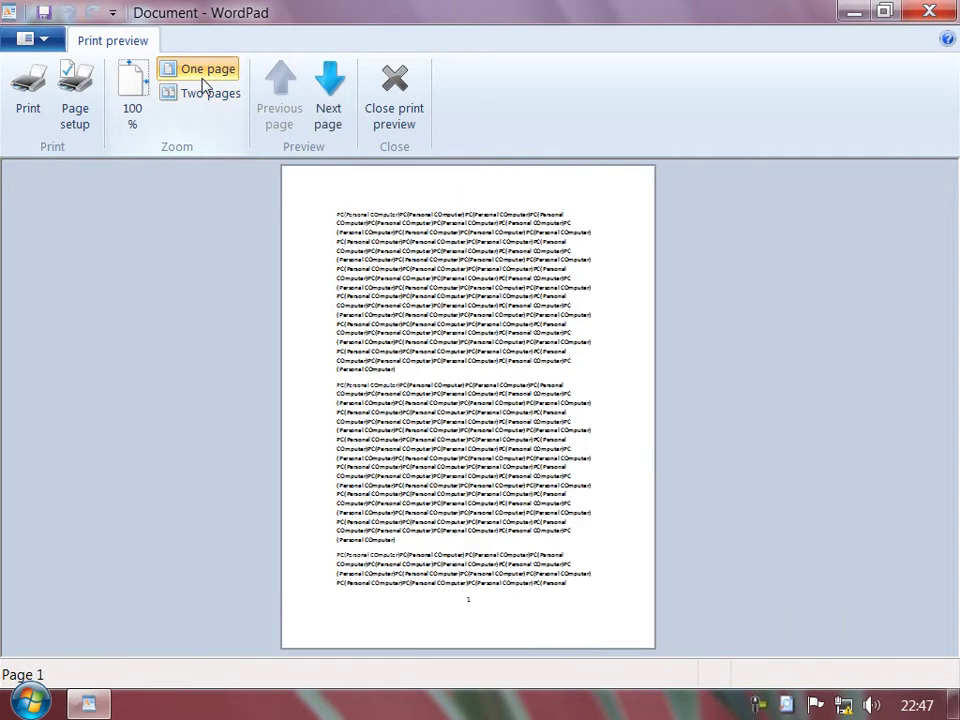
{"action": "left_click", "coordinate": [193, 93]}
{"action": "left_click", "coordinate": [207, 80]}
Zoom the preview repeatedly between 100% and the whole page to examine the text.
{"action": "left_click", "coordinate": [494, 388]}
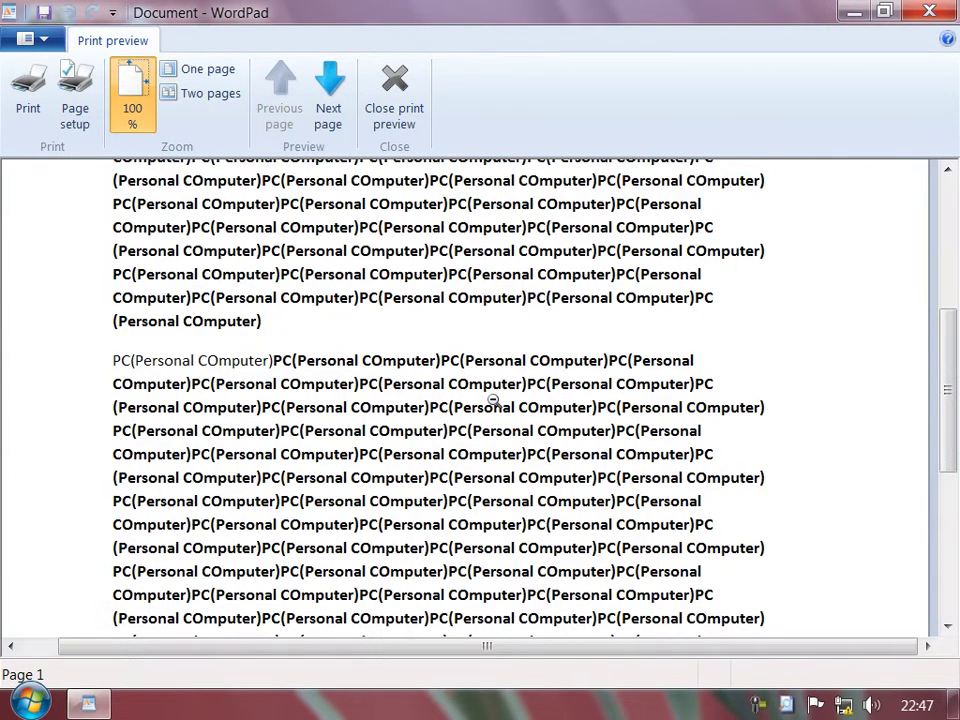
{"action": "left_click", "coordinate": [445, 335]}
{"action": "left_click", "coordinate": [439, 330]}
{"action": "left_click", "coordinate": [440, 327]}
{"action": "left_click", "coordinate": [431, 317]}
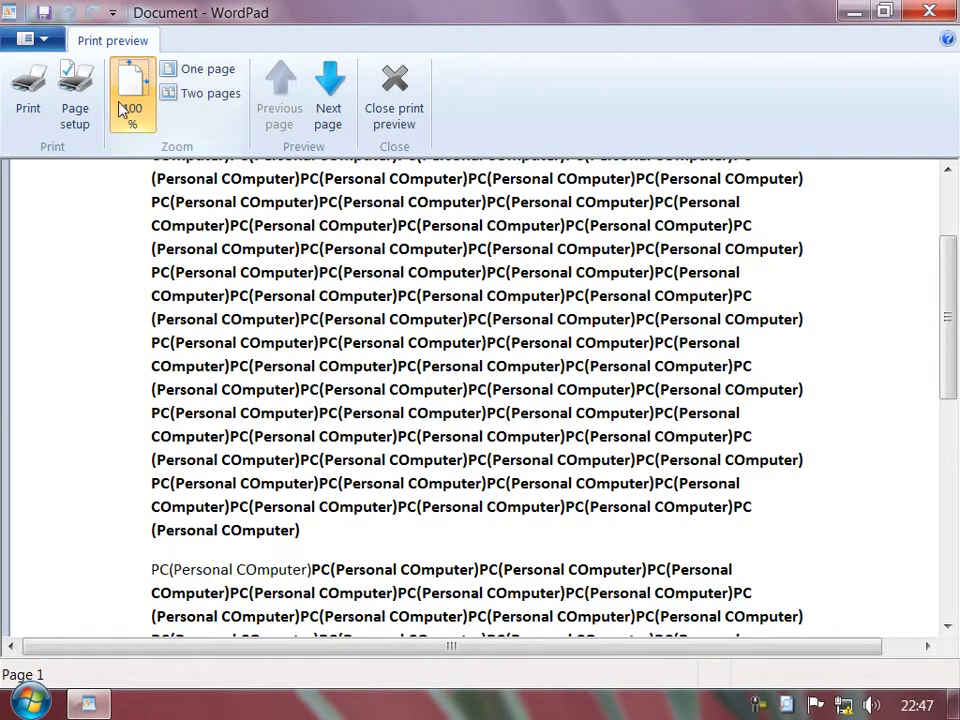
{"action": "left_click", "coordinate": [317, 274]}
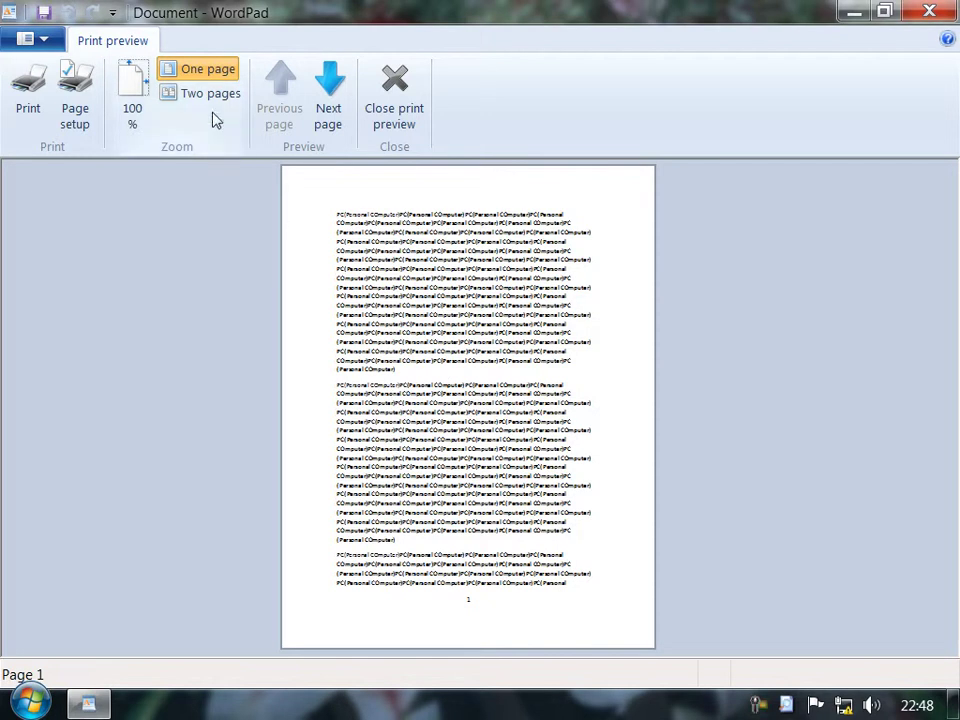
{"action": "left_click", "coordinate": [135, 85]}
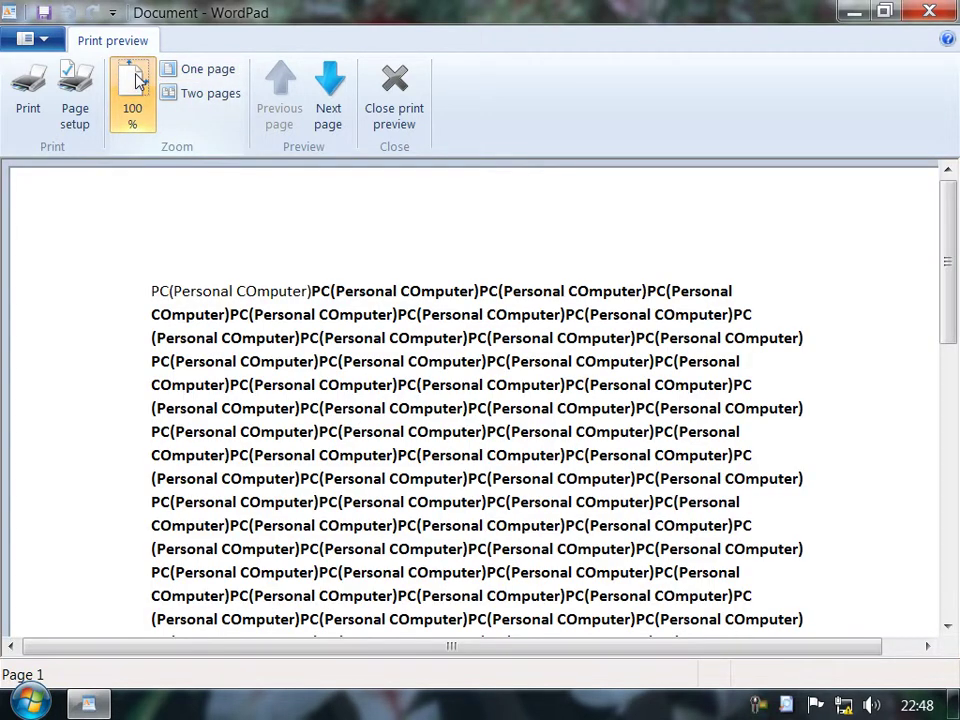
{"action": "left_click", "coordinate": [407, 443]}
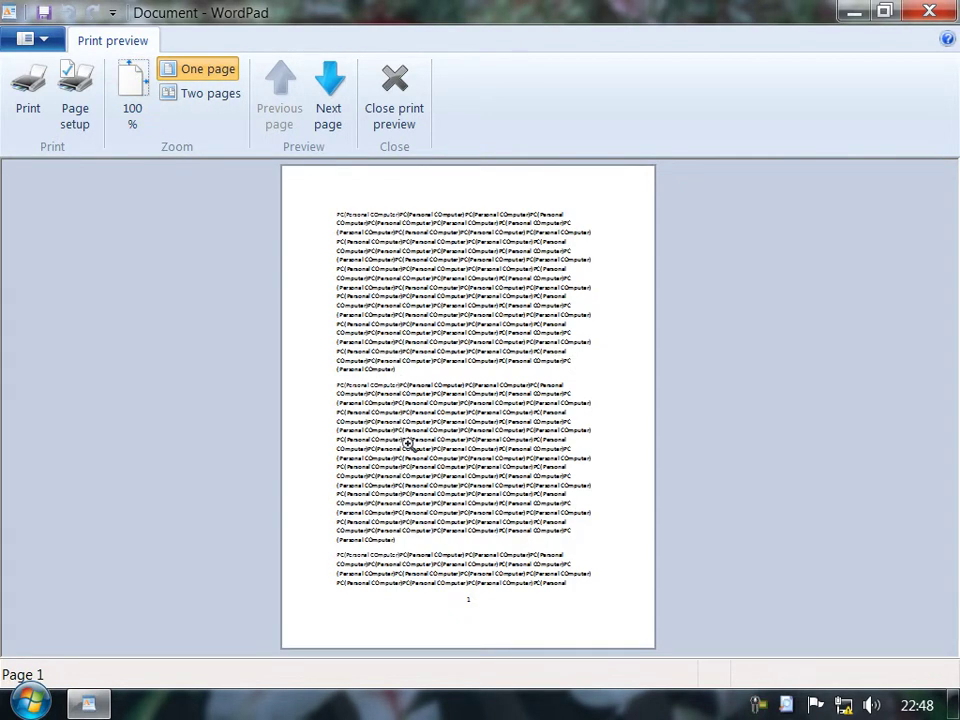
{"action": "left_click", "coordinate": [137, 107]}
{"action": "left_click", "coordinate": [401, 458]}
Set the paper size to A4 in Page Setup, try landscape orientation and return to portrait.
{"action": "left_click", "coordinate": [78, 112]}
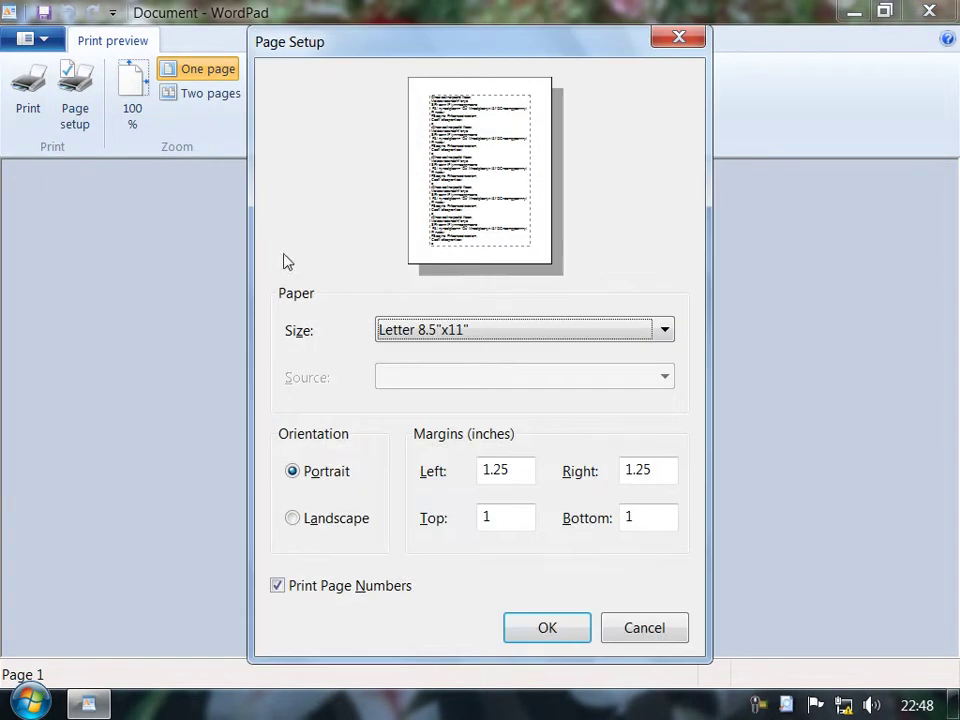
{"action": "left_click", "coordinate": [441, 334]}
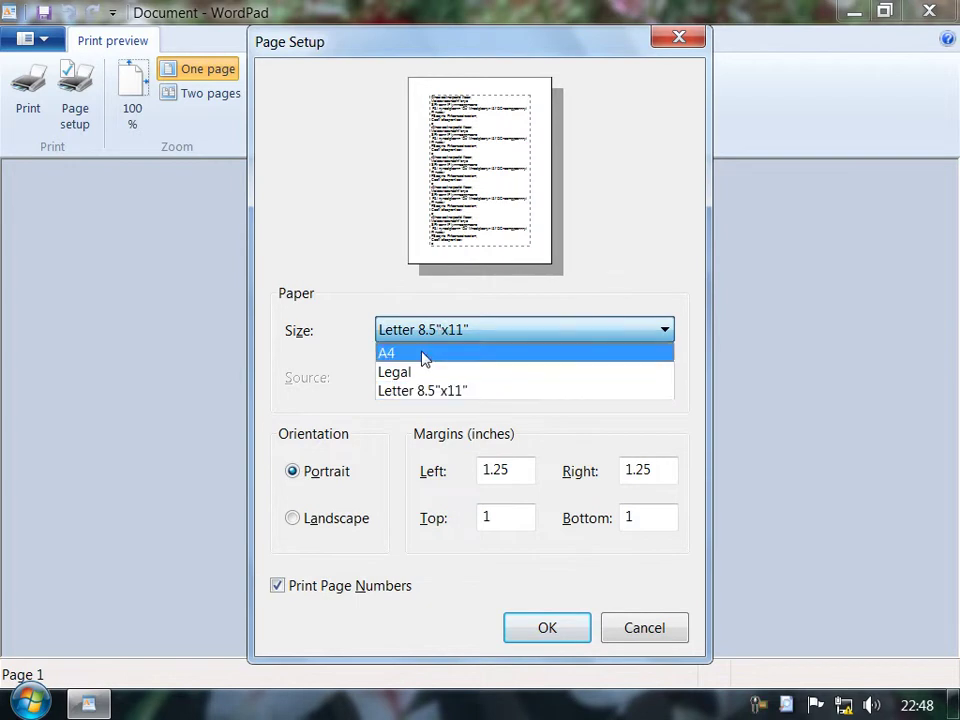
{"action": "left_click", "coordinate": [424, 356]}
{"action": "left_click", "coordinate": [312, 479]}
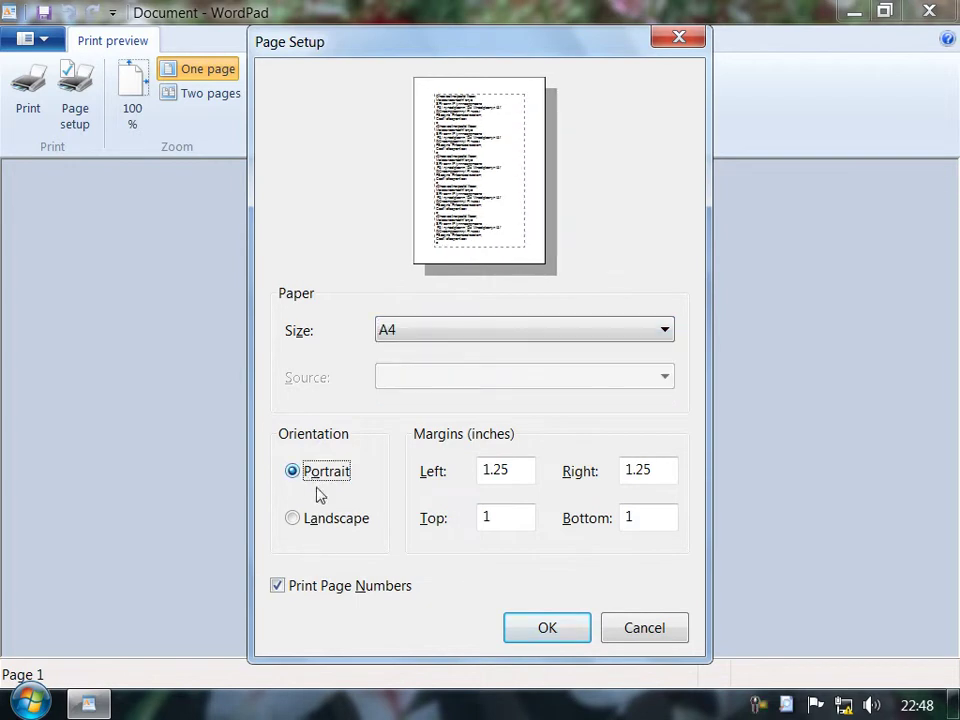
{"action": "left_click", "coordinate": [325, 513]}
{"action": "left_click", "coordinate": [334, 475]}
{"action": "left_click", "coordinate": [324, 516]}
{"action": "left_click", "coordinate": [334, 478]}
Set the page margins to 0 left, 1 right, 1.2 top and 1 inch bottom and apply them.
{"action": "double_click", "coordinate": [516, 469]}
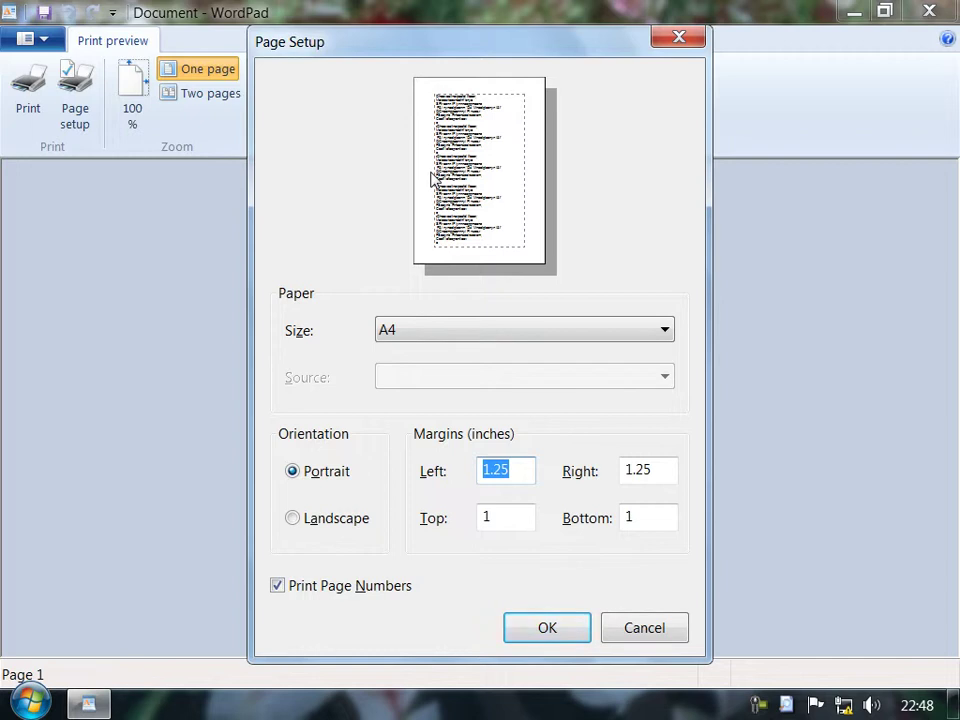
{"action": "type", "text": "0"}
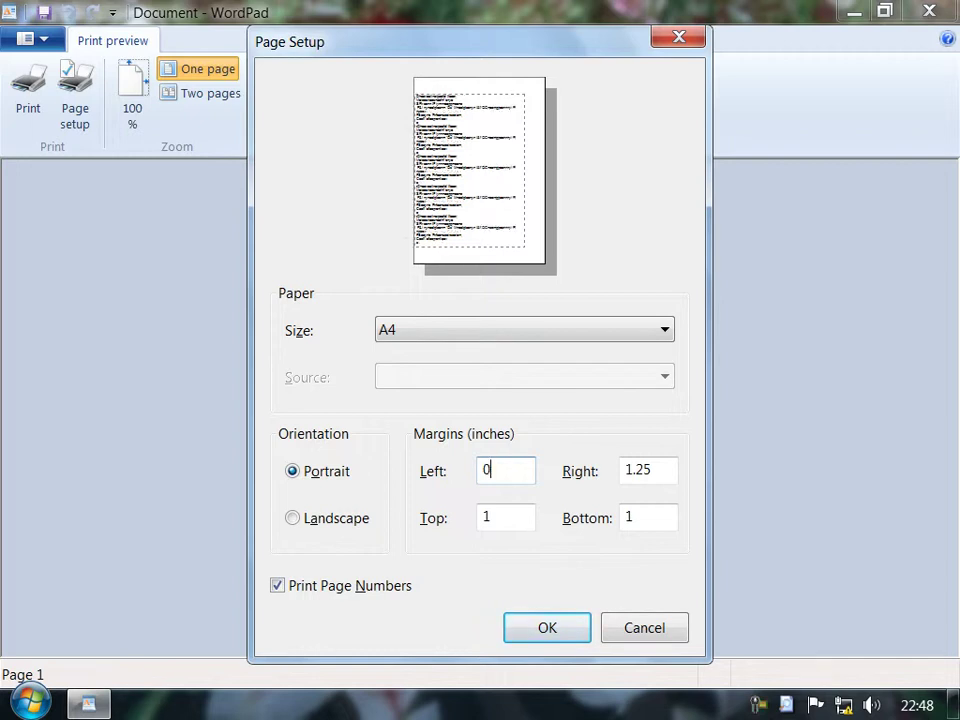
{"action": "left_click_drag", "start_coordinate": [660, 469], "coordinate": [603, 473]}
{"action": "type", "text": "1"}
{"action": "key", "text": "Tab"}
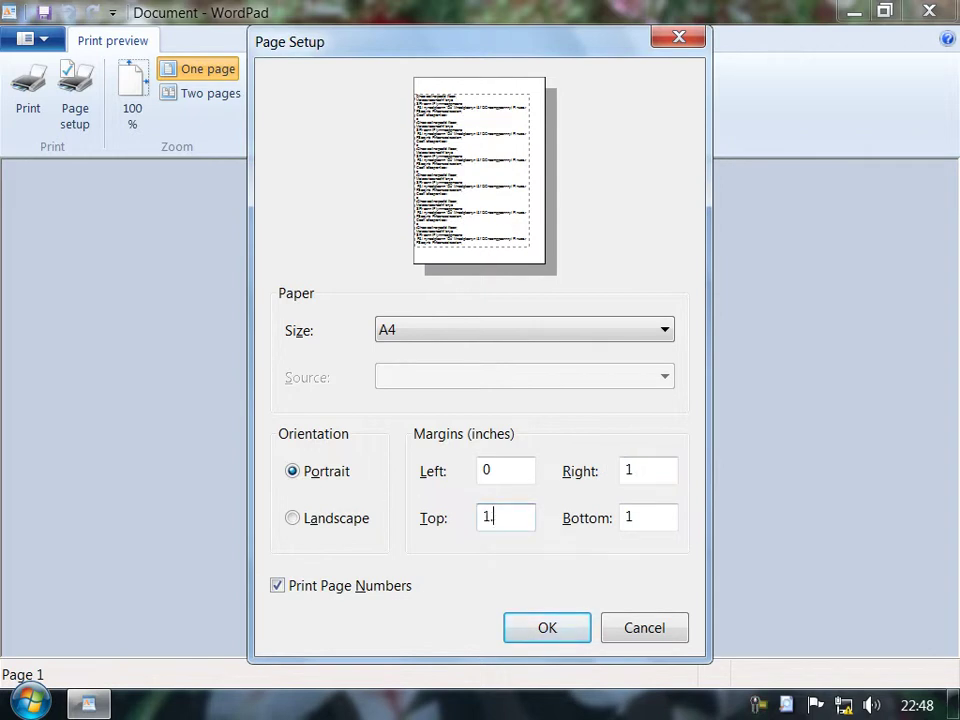
{"action": "type", "text": ".2"}
{"action": "left_click_drag", "start_coordinate": [630, 516], "coordinate": [610, 524]}
{"action": "type", "text": "0"}
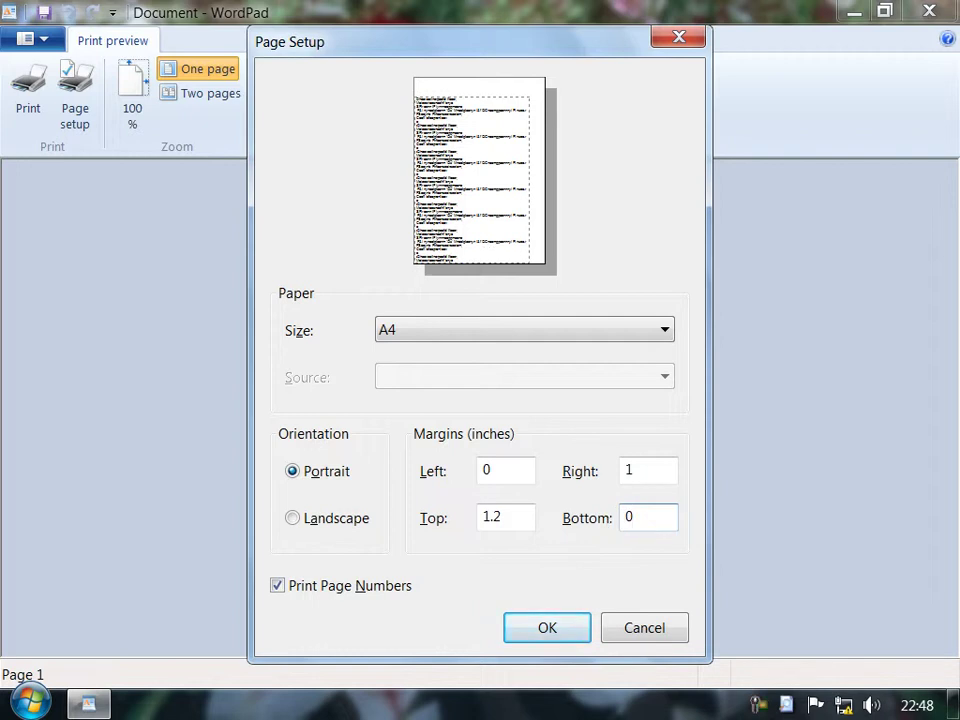
{"action": "type", "text": "1"}
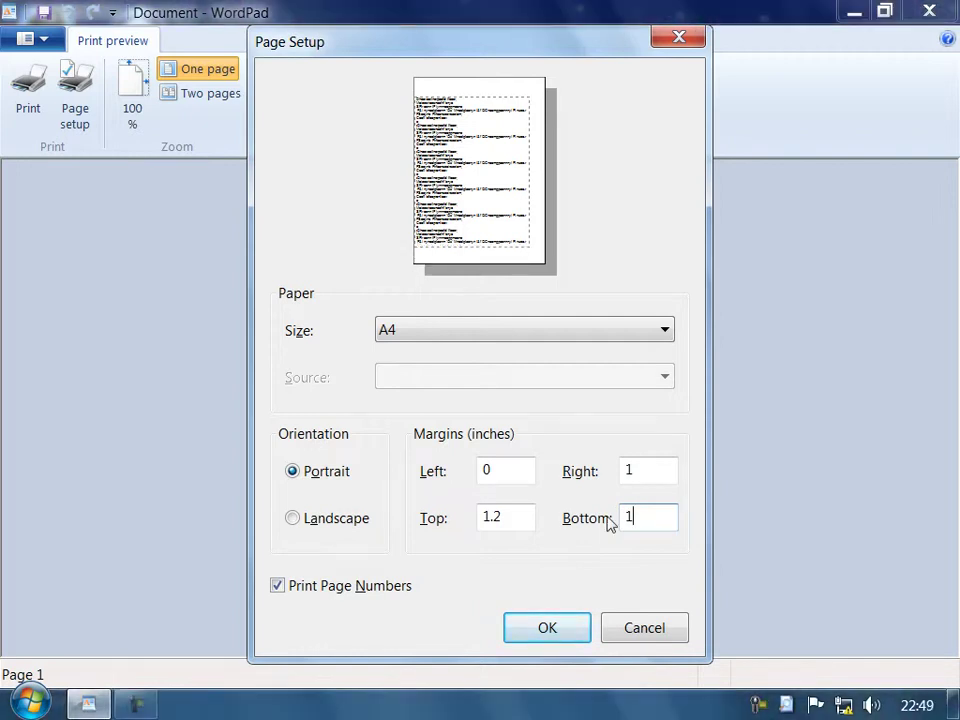
{"action": "left_click", "coordinate": [563, 632]}
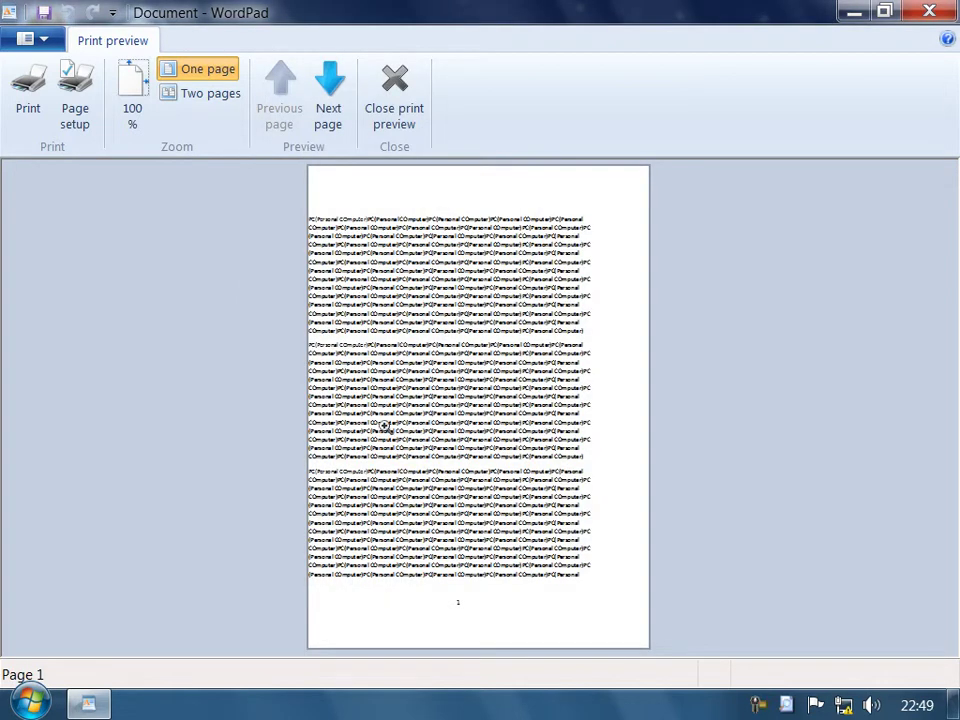
Turn off the printing of page numbers in Page Setup and apply it to the preview.
{"action": "left_click", "coordinate": [70, 88]}
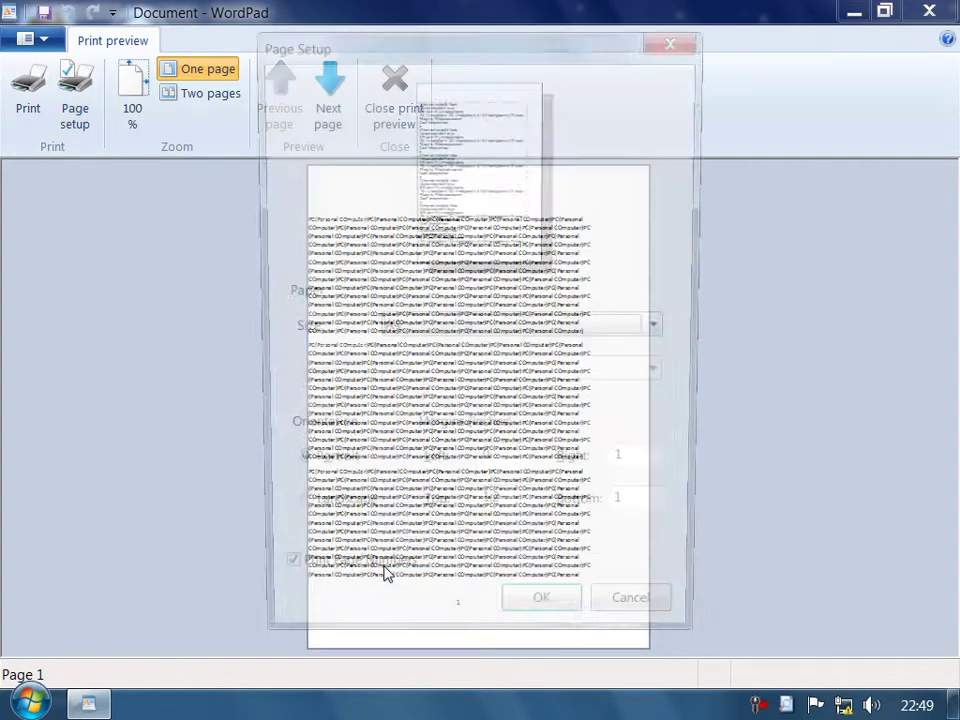
{"action": "left_click_drag", "start_coordinate": [441, 53], "coordinate": [664, 17]}
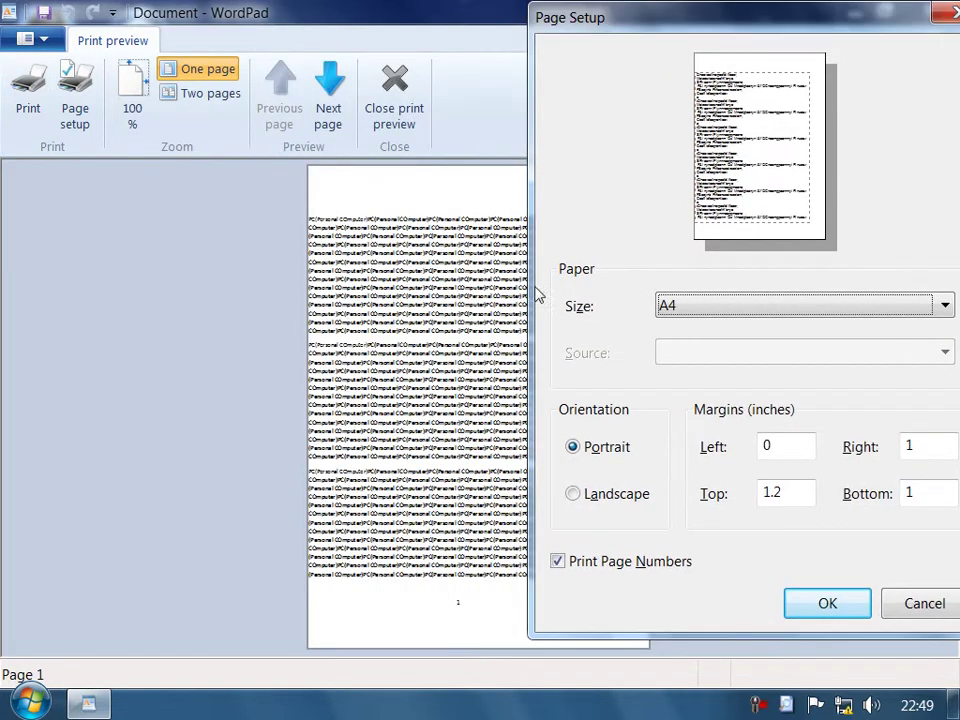
{"action": "left_click", "coordinate": [633, 566]}
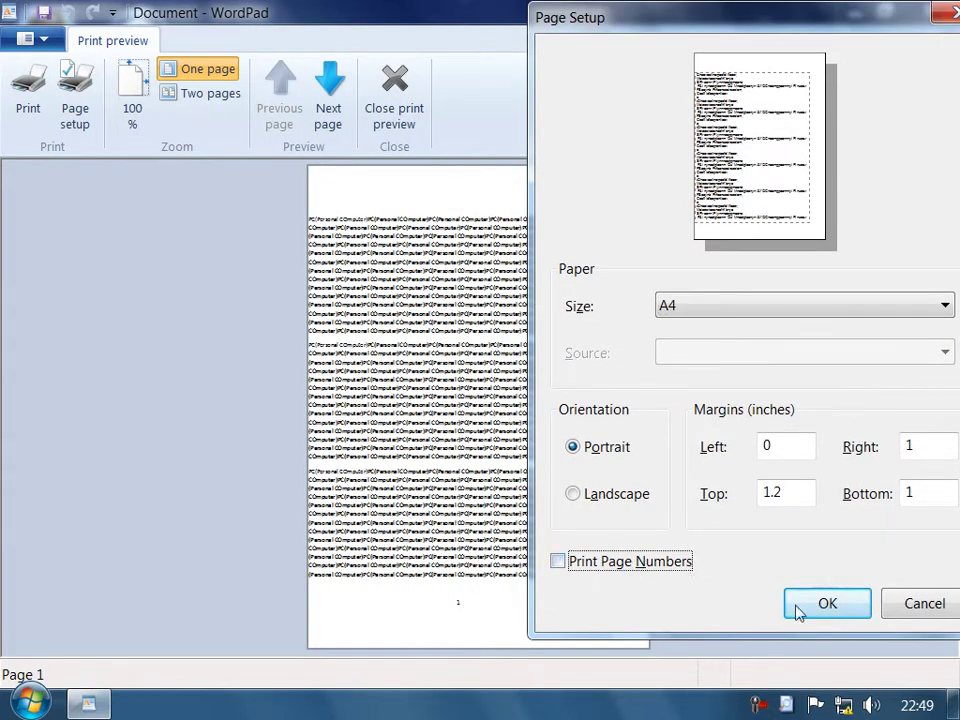
{"action": "left_click", "coordinate": [826, 605]}
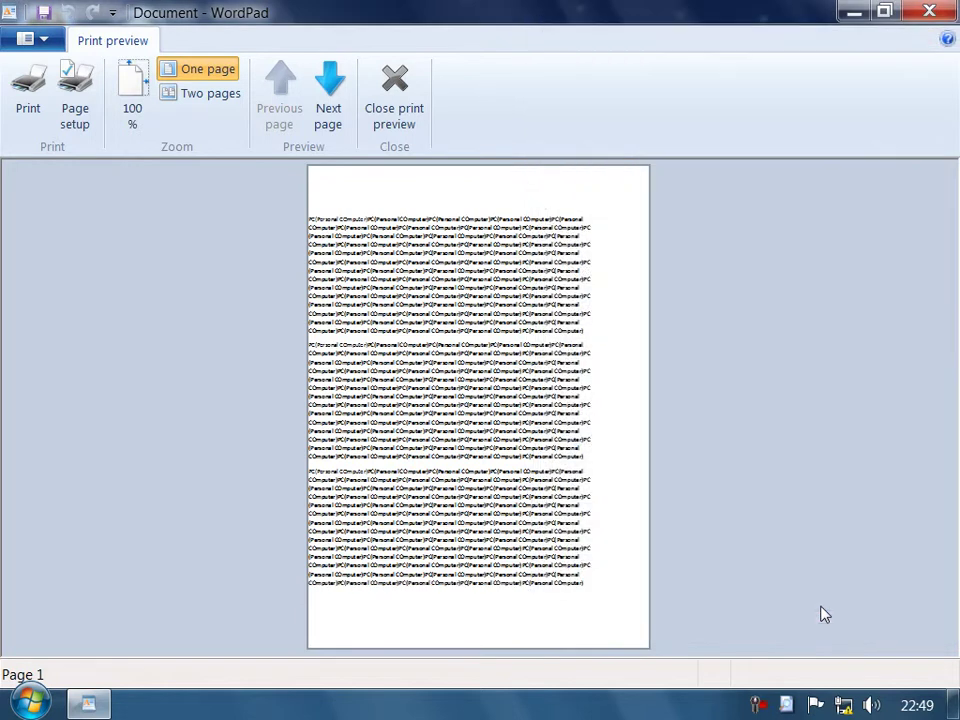
Turn on the printing of page numbers in Page Setup and apply it to the preview.
{"action": "left_click", "coordinate": [88, 98]}
{"action": "left_click", "coordinate": [339, 589]}
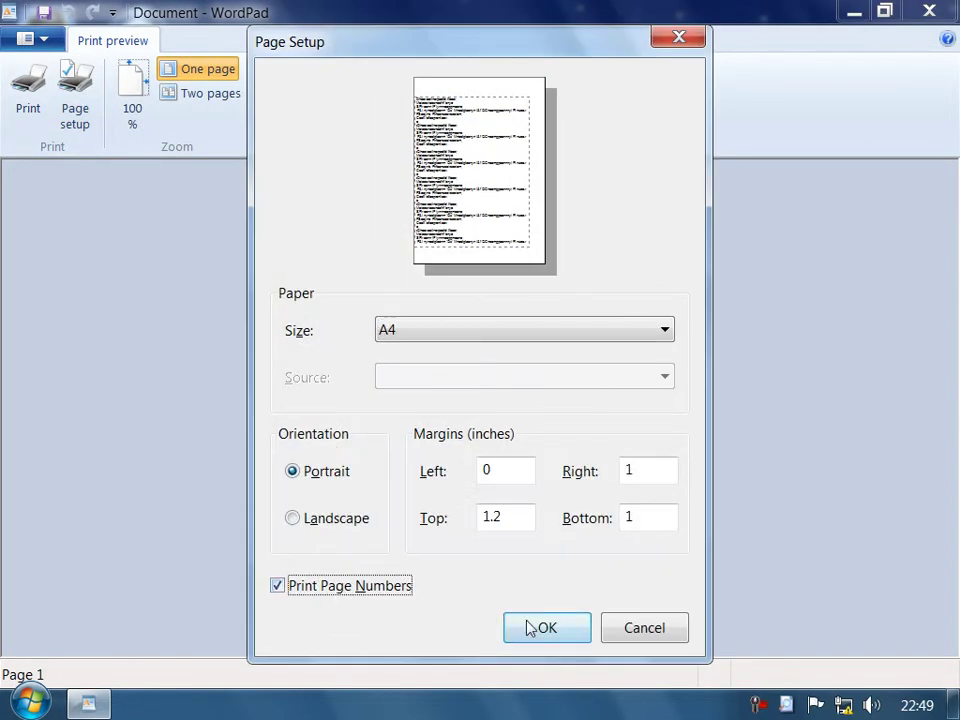
{"action": "left_click", "coordinate": [517, 624]}
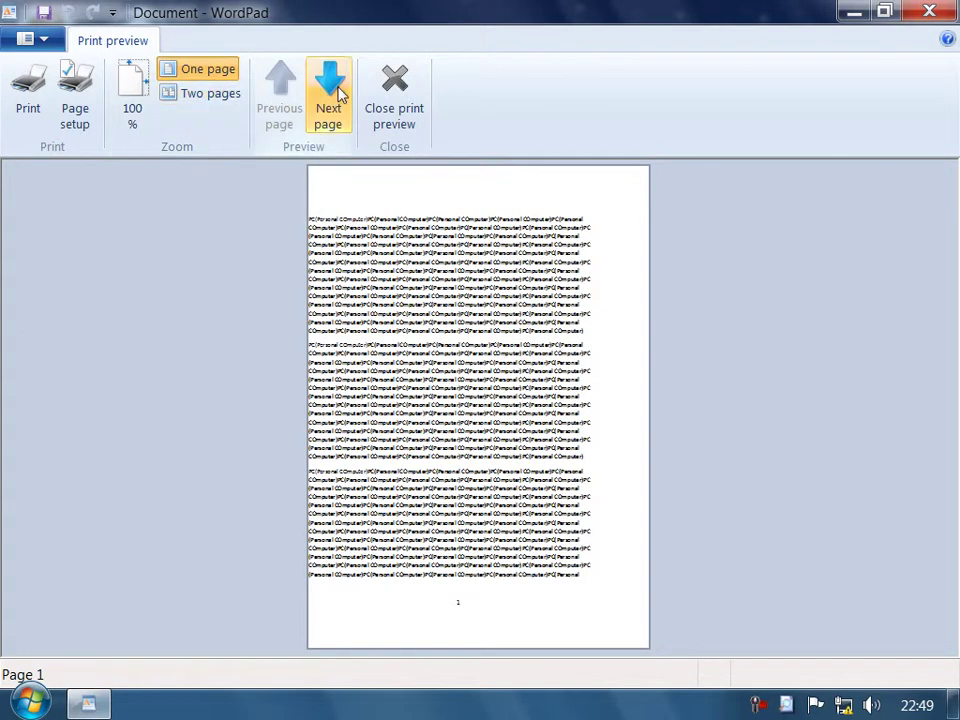
Check the page numbers on the second and first pages of the preview, and close the print preview.
{"action": "left_click", "coordinate": [332, 93]}
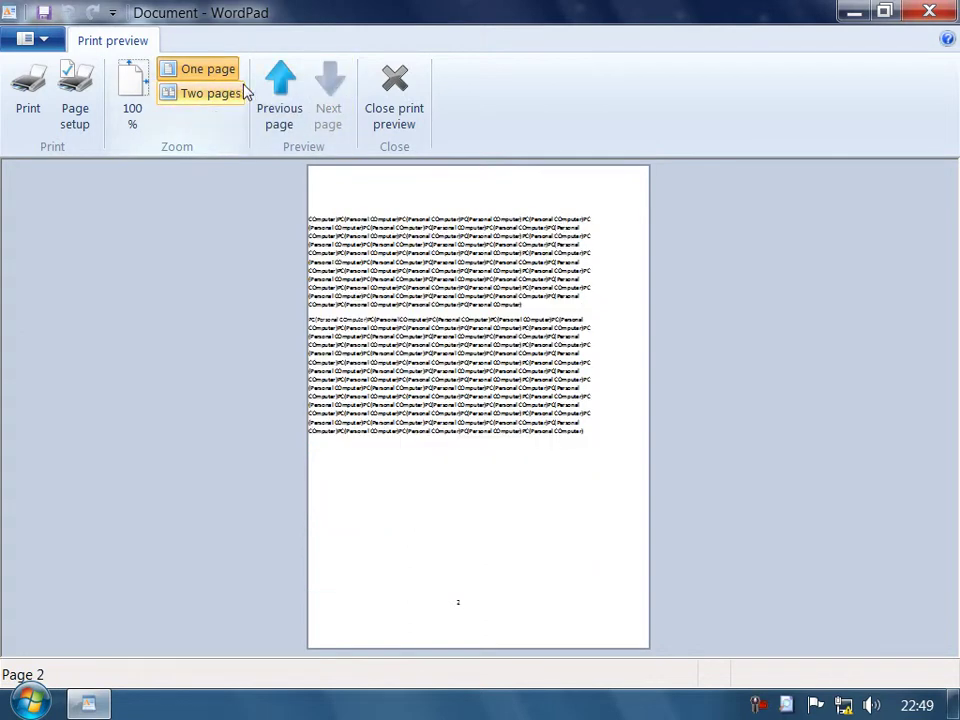
{"action": "left_click", "coordinate": [264, 90]}
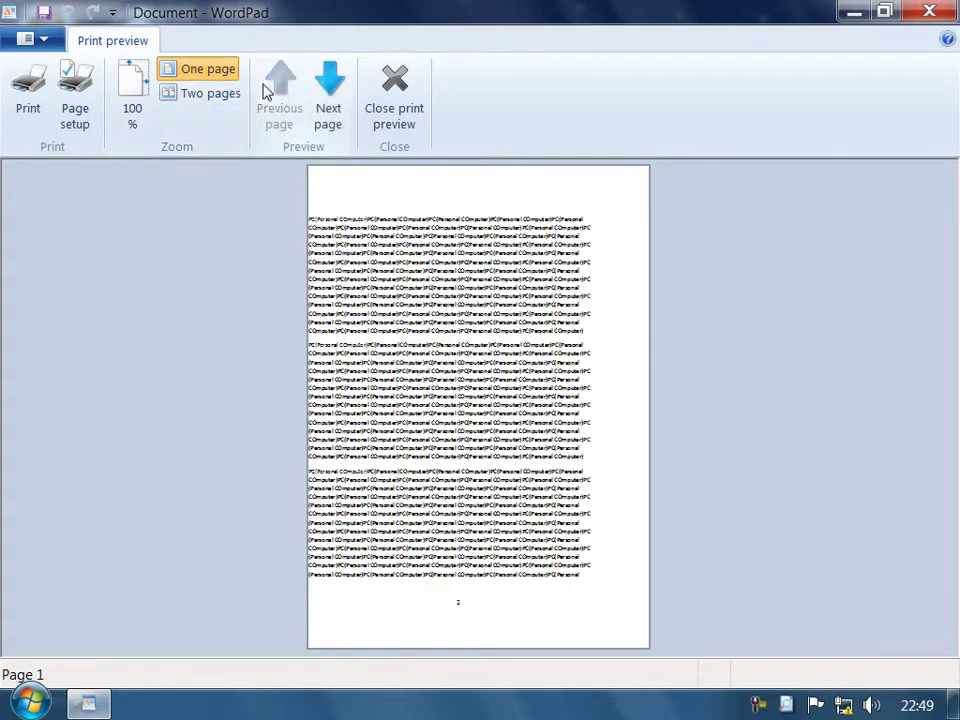
{"action": "left_click", "coordinate": [390, 93]}
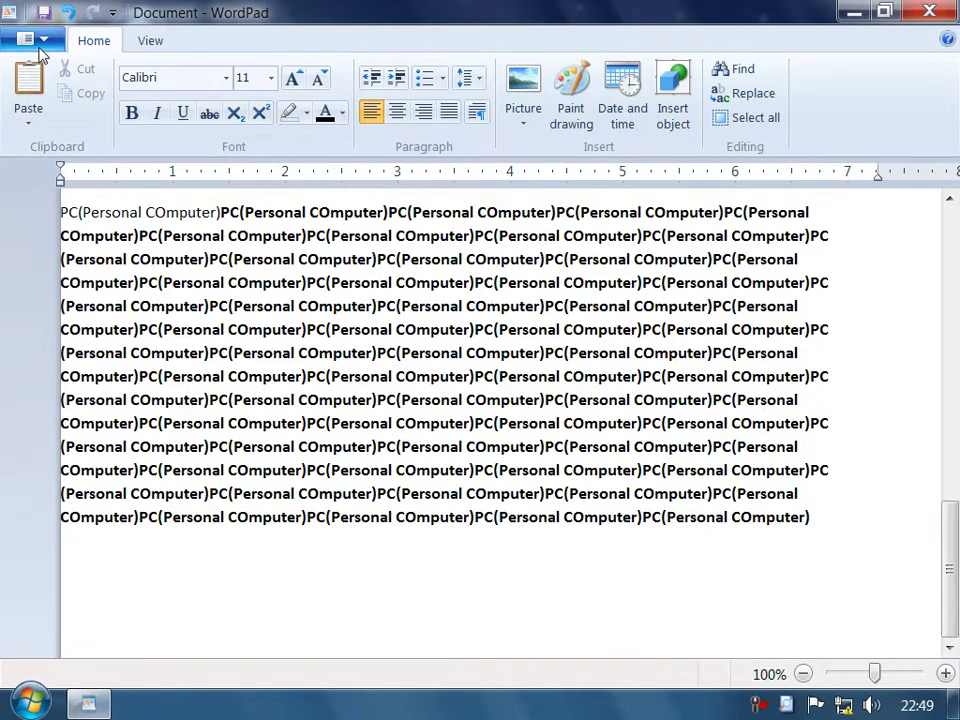
{"action": "left_click", "coordinate": [38, 46]}
{"action": "mouse_move", "coordinate": [114, 287]}
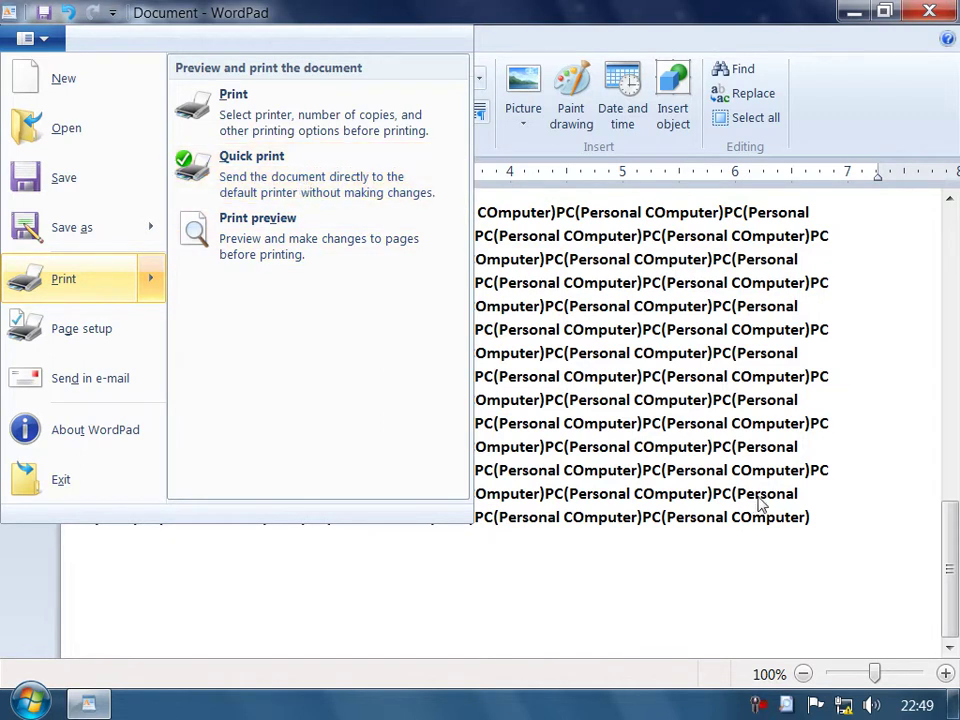
{"action": "left_click", "coordinate": [838, 519]}
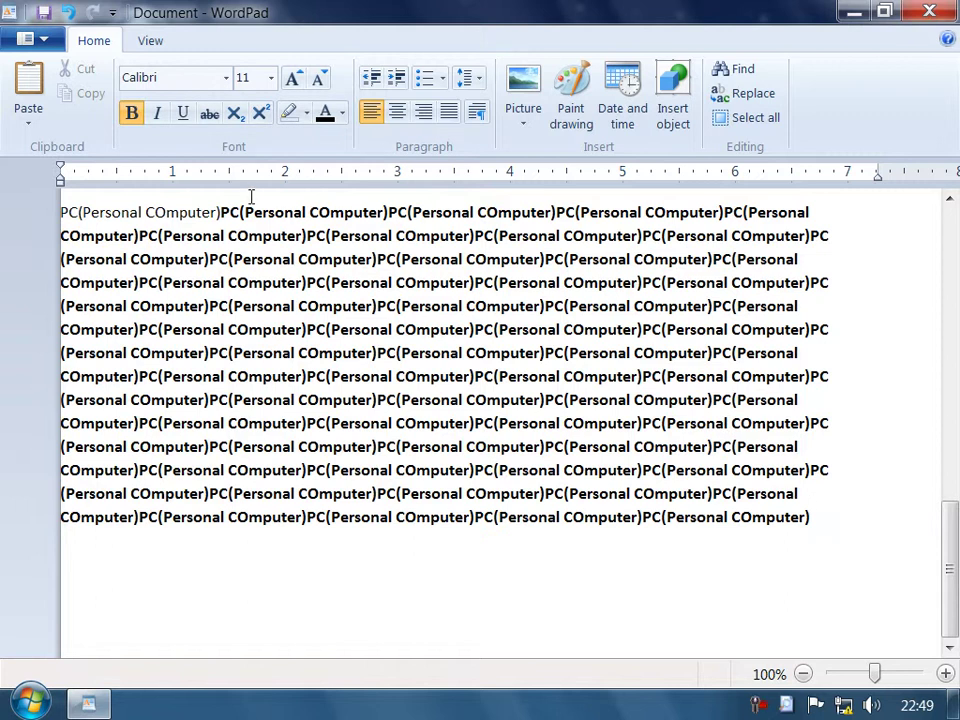
Undo the repeated text insertions until only a single, slightly shortened paragraph is left in the document.
{"action": "key", "text": "ctrl+z"}
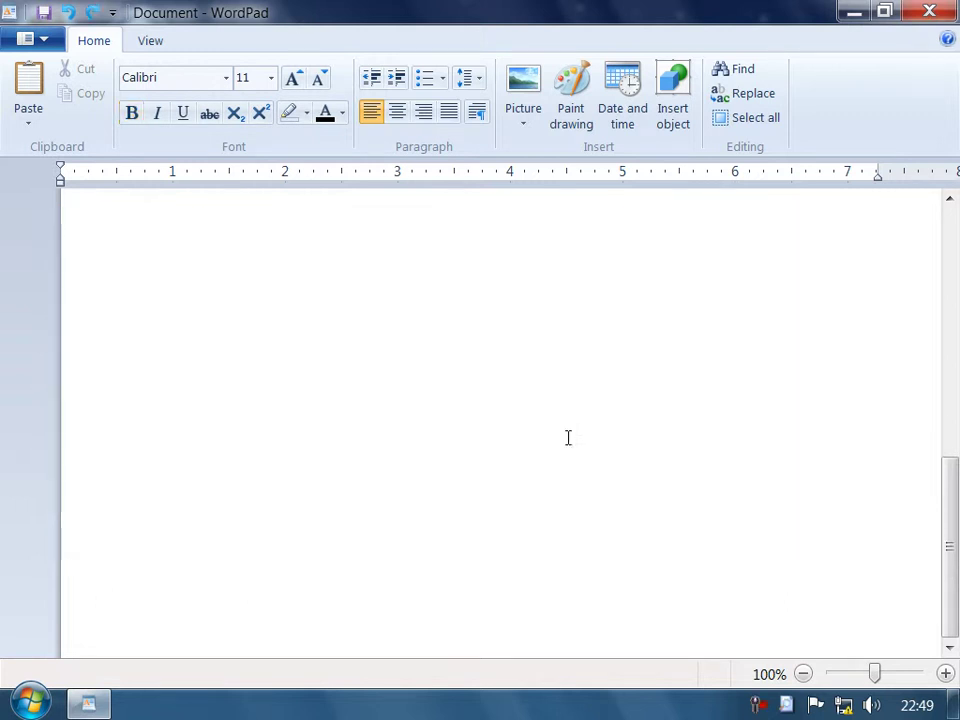
{"action": "key", "text": "ctrl+y"}
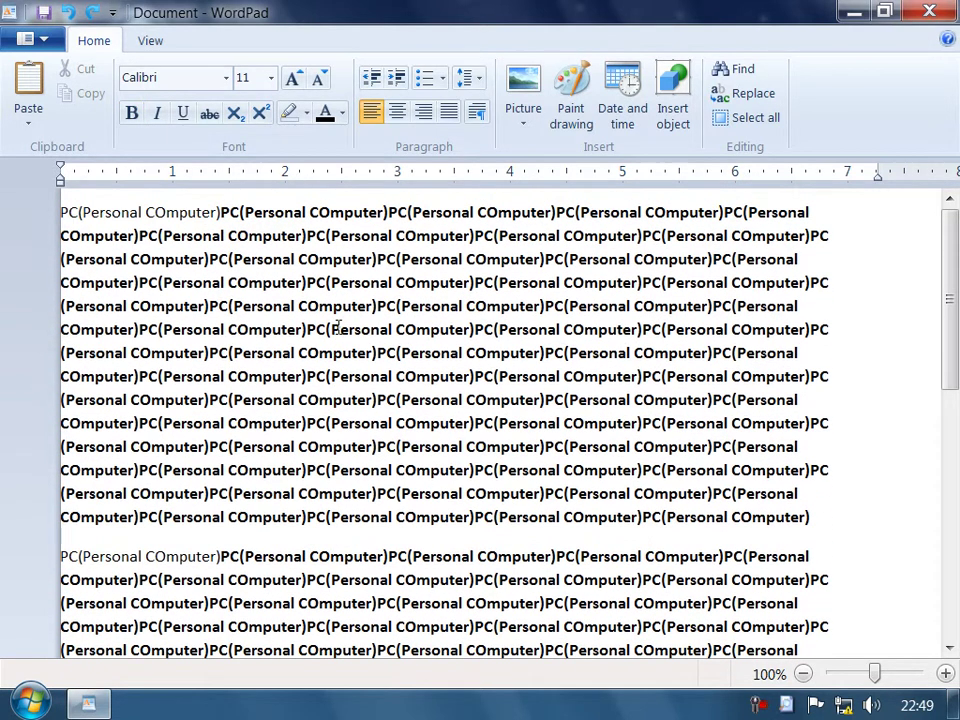
{"action": "scroll", "coordinate": [338, 327], "scroll_direction": "down", "scroll_amount": 3}
{"action": "key", "text": "ctrl+z"}
{"action": "key", "text": "ctrl+a"}
{"action": "key", "text": "Right"}
{"action": "key", "text": "ctrl+BackSpace"}
{"action": "key", "text": "ctrl+BackSpace"}
{"action": "key", "text": "ctrl+BackSpace"}
{"action": "key", "text": "ctrl+BackSpace"}
{"action": "key", "text": "ctrl+BackSpace"}
{"action": "key", "text": "ctrl+BackSpace"}
{"action": "key", "text": "ctrl+BackSpace"}
{"action": "key", "text": "ctrl+BackSpace"}
{"action": "key", "text": "ctrl+BackSpace"}
{"action": "key", "text": "ctrl+BackSpace"}
{"action": "key", "text": "ctrl+BackSpace"}
{"action": "key", "text": "ctrl+BackSpace"}
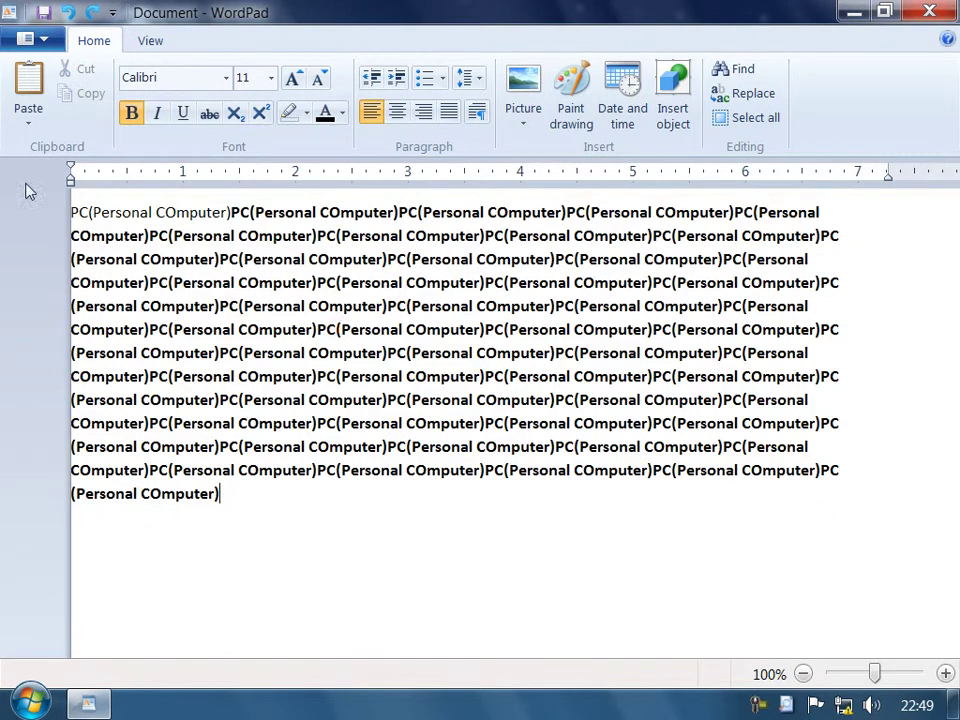
Set the left page margin to 1 inch in Page Setup and apply it to the document.
{"action": "left_click", "coordinate": [28, 38]}
{"action": "mouse_move", "coordinate": [110, 292]}
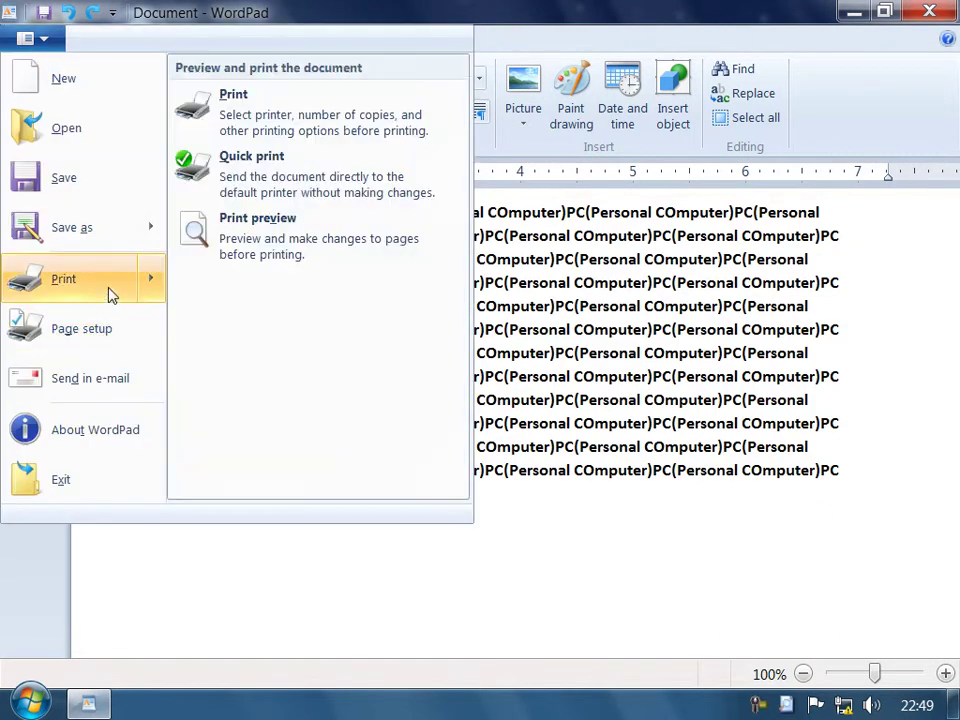
{"action": "left_click", "coordinate": [111, 336]}
{"action": "left_click_drag", "start_coordinate": [500, 470], "coordinate": [414, 470]}
{"action": "key", "text": "Return"}
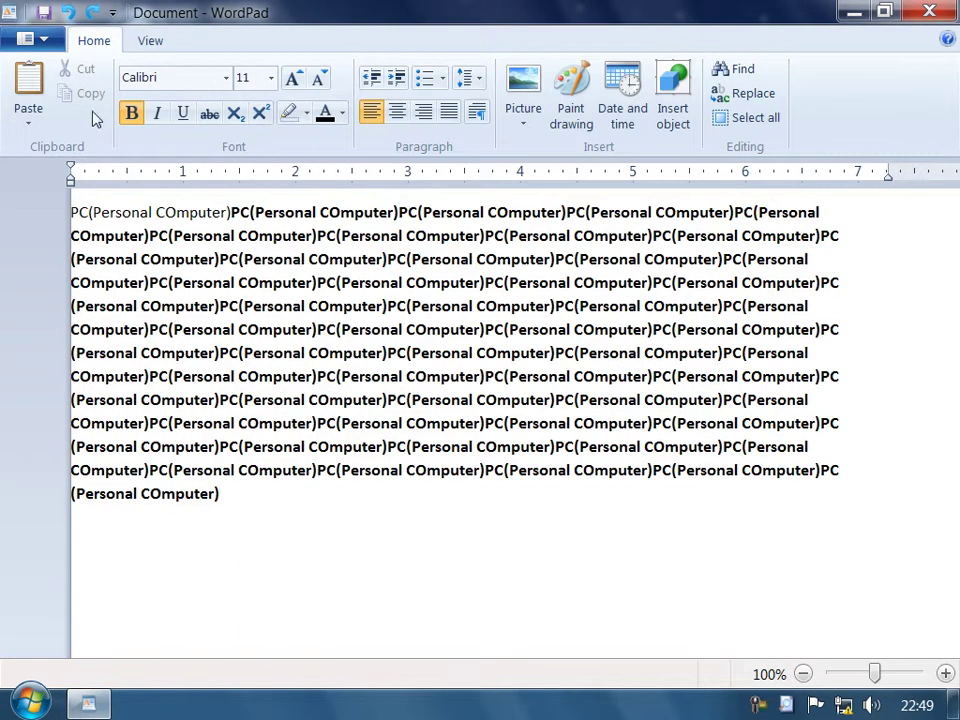
{"action": "left_click", "coordinate": [27, 36]}
{"action": "left_click", "coordinate": [111, 328]}
{"action": "double_click", "coordinate": [501, 470]}
{"action": "type", "text": "1"}
{"action": "left_click", "coordinate": [560, 628]}
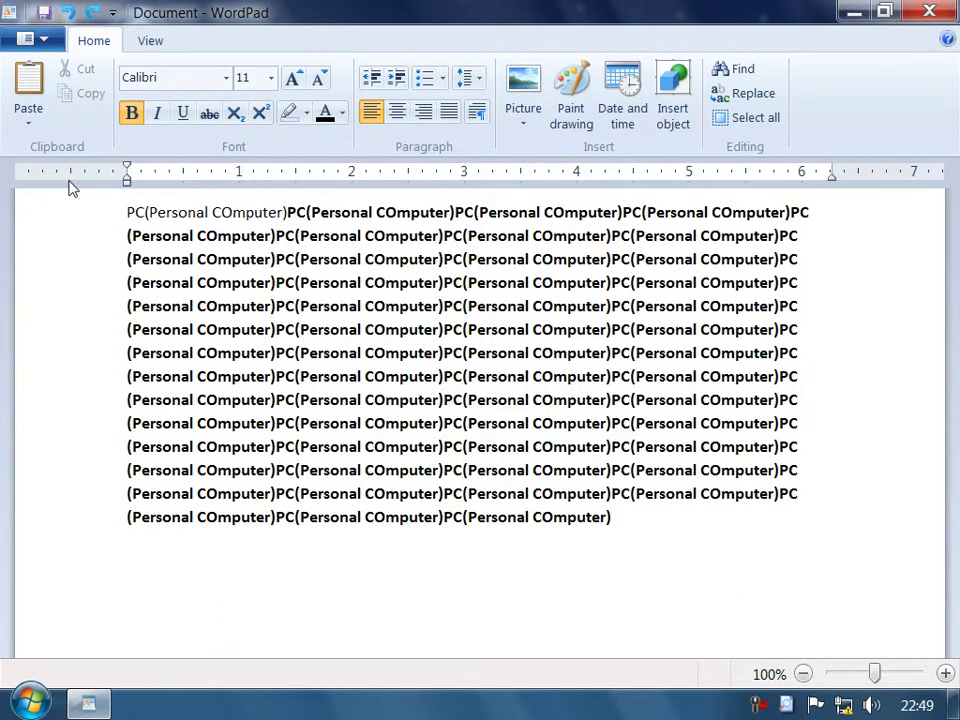
Try a quick print of the document, look at the fax recipient fields and cancel sending the fax.
{"action": "left_click", "coordinate": [27, 38]}
{"action": "mouse_move", "coordinate": [100, 279]}
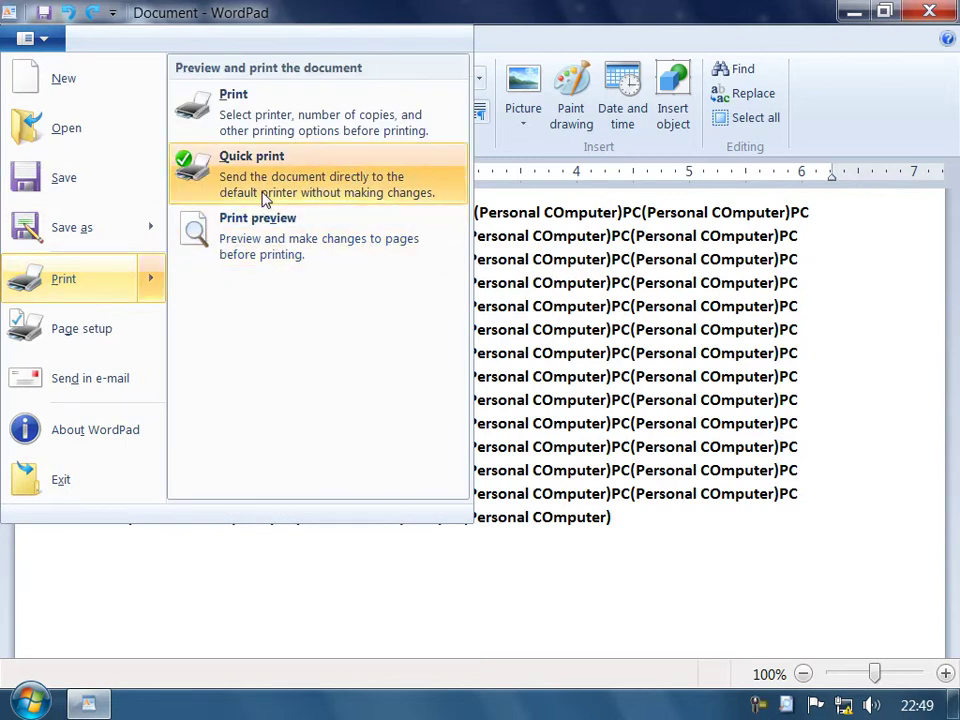
{"action": "left_click", "coordinate": [266, 199]}
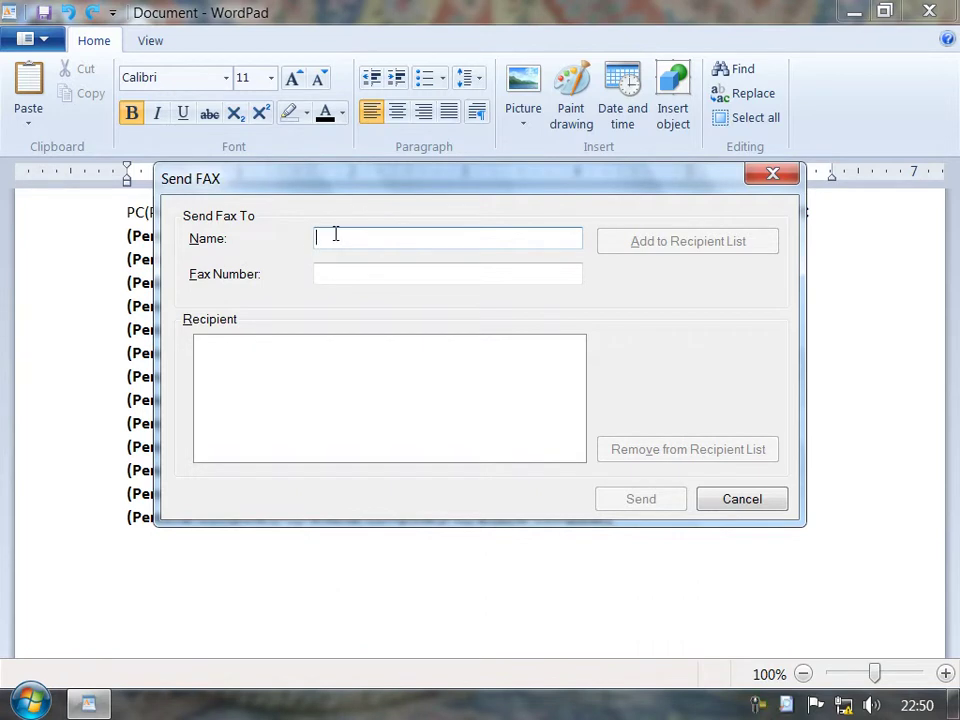
{"action": "left_click", "coordinate": [326, 272]}
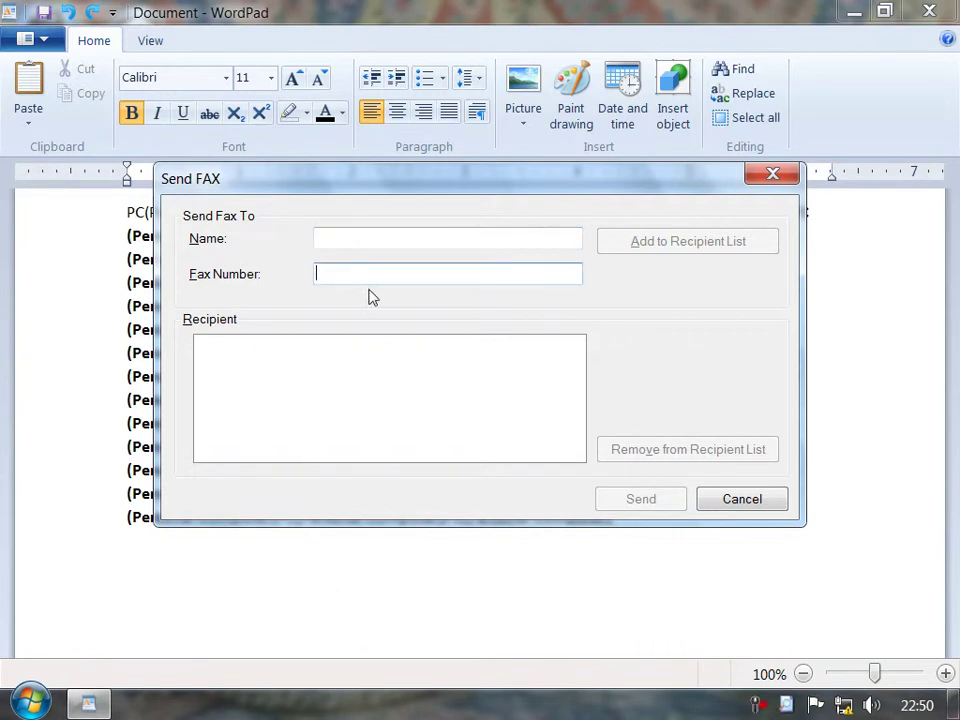
{"action": "left_click", "coordinate": [735, 512]}
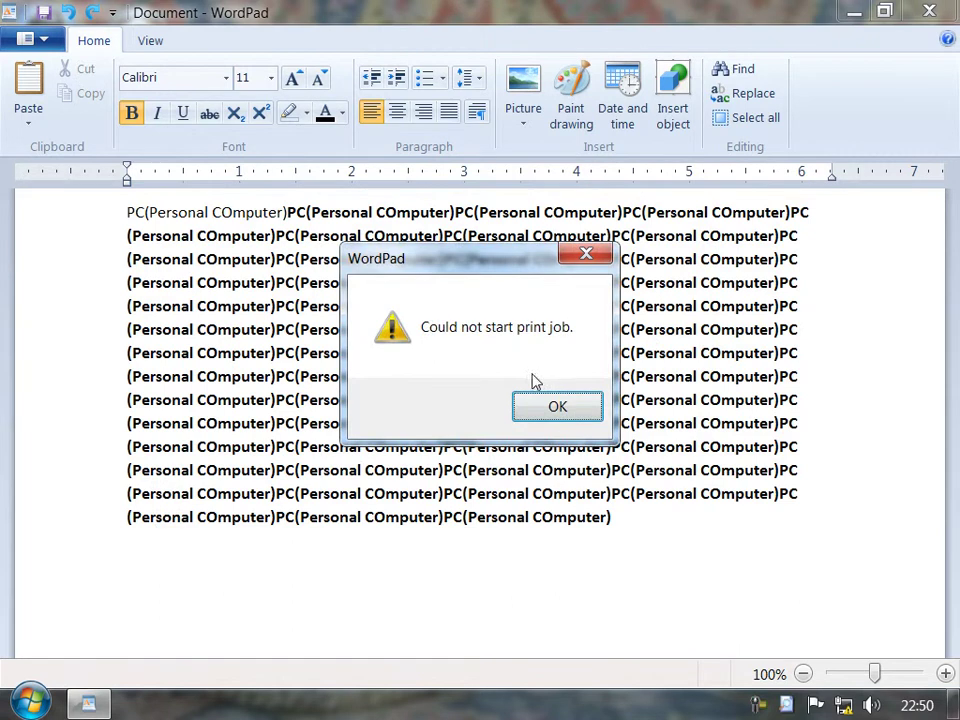
{"action": "left_click", "coordinate": [530, 395]}
Open the print options for the document, look over the settings and cancel without printing.
{"action": "left_click", "coordinate": [25, 38]}
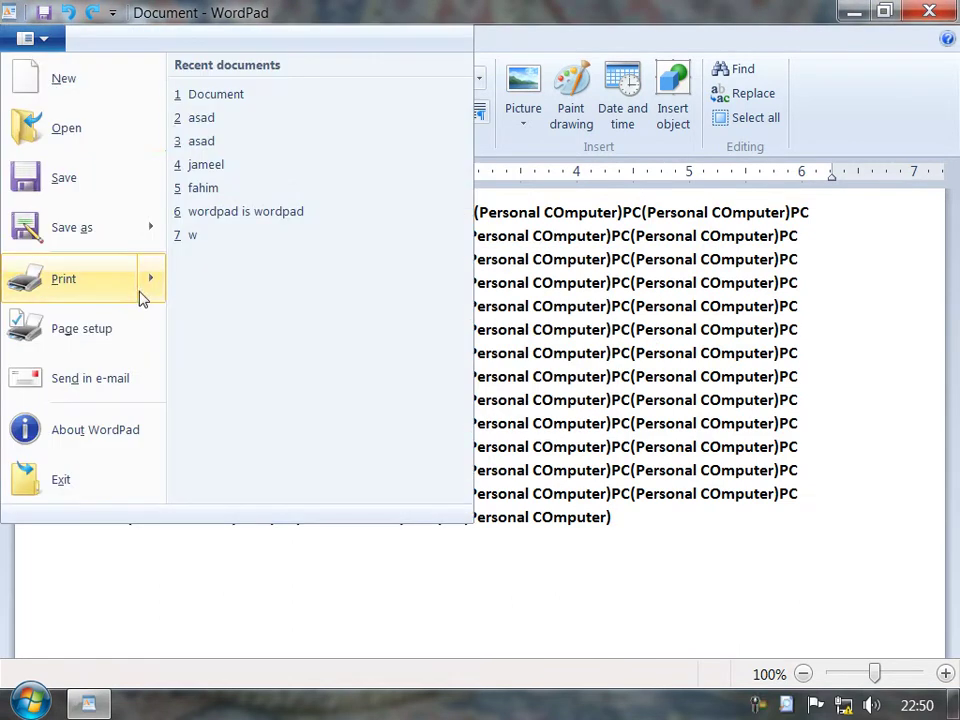
{"action": "mouse_move", "coordinate": [140, 295]}
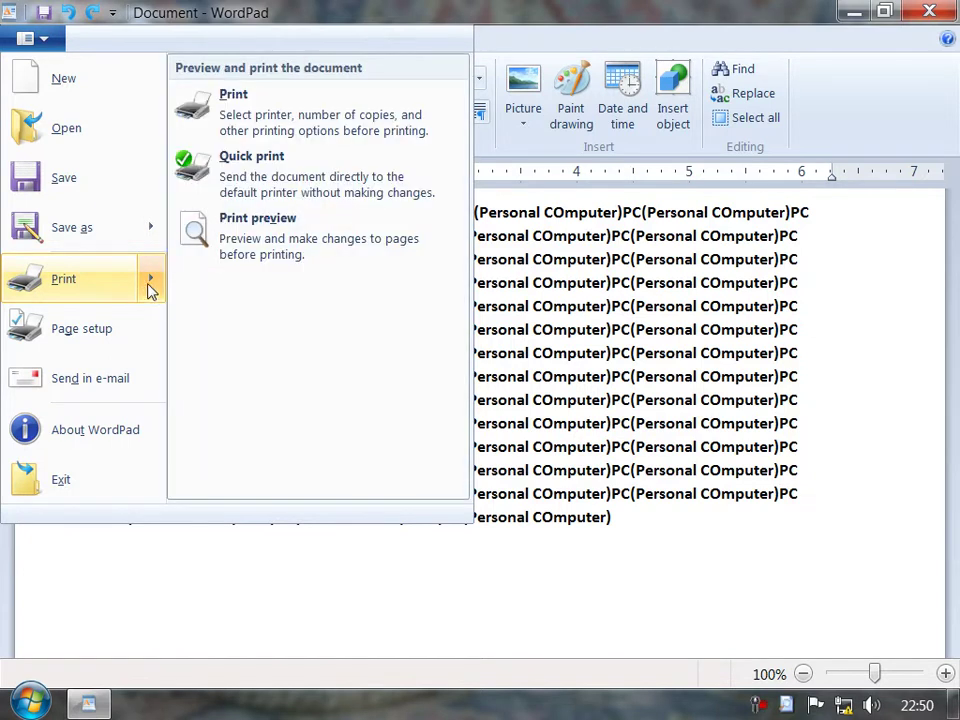
{"action": "left_click", "coordinate": [281, 189]}
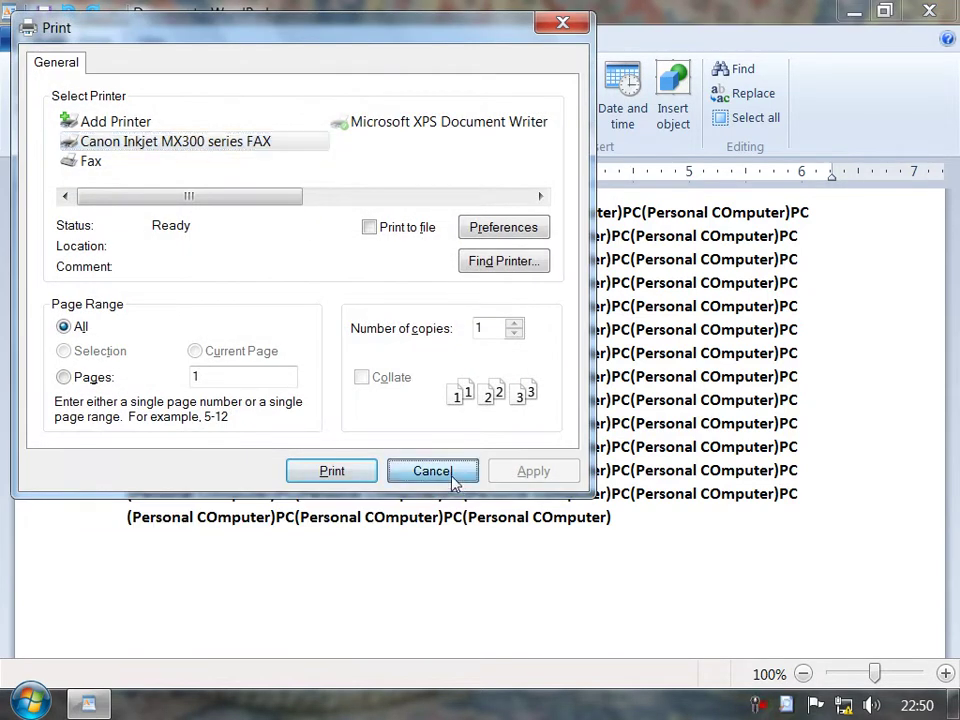
{"action": "left_click", "coordinate": [452, 474]}
Examine the print options, switching between Microsoft XPS Document Writer and Canon Inkjet MX300 series FAX and checking the copies setting, and cancel.
{"action": "left_click", "coordinate": [25, 38]}
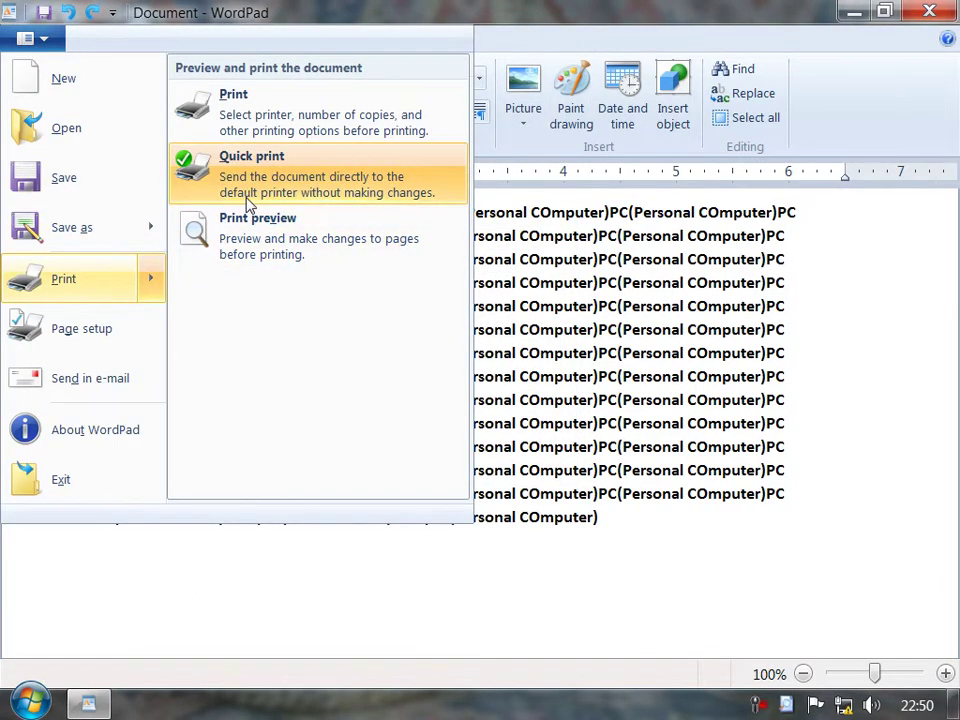
{"action": "left_click", "coordinate": [258, 143]}
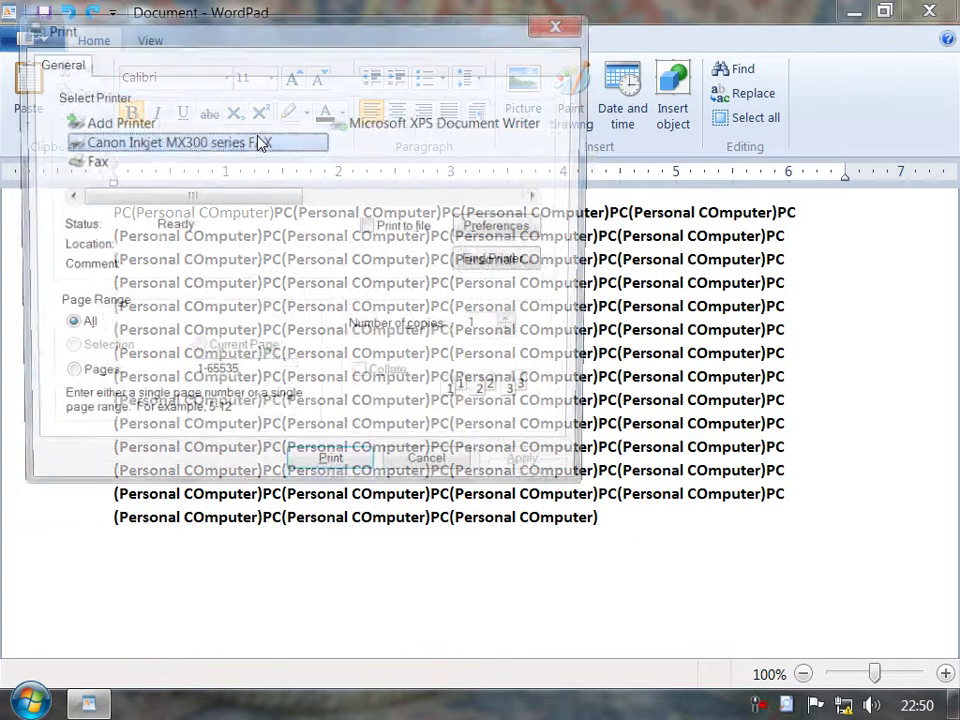
{"action": "left_click", "coordinate": [392, 123]}
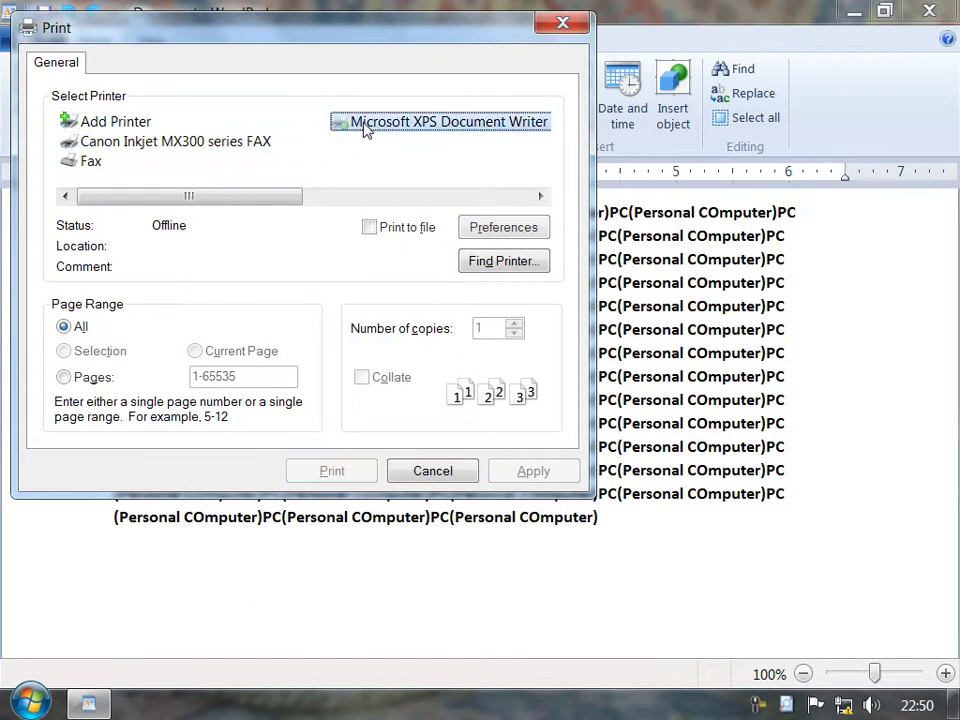
{"action": "left_click", "coordinate": [305, 141]}
{"action": "left_click", "coordinate": [345, 121]}
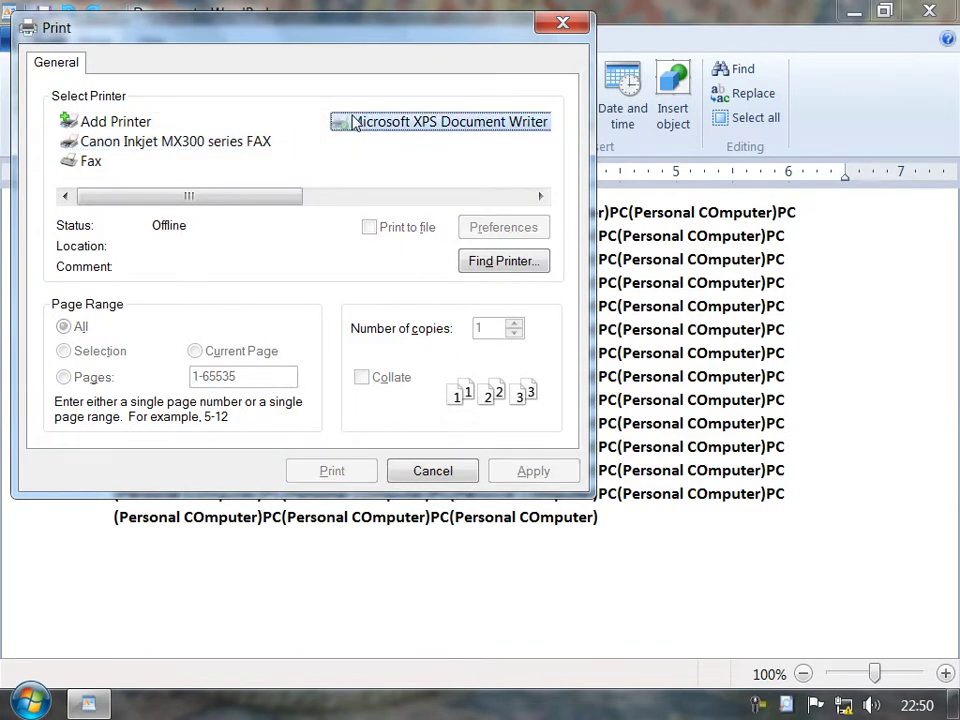
{"action": "left_click", "coordinate": [198, 141]}
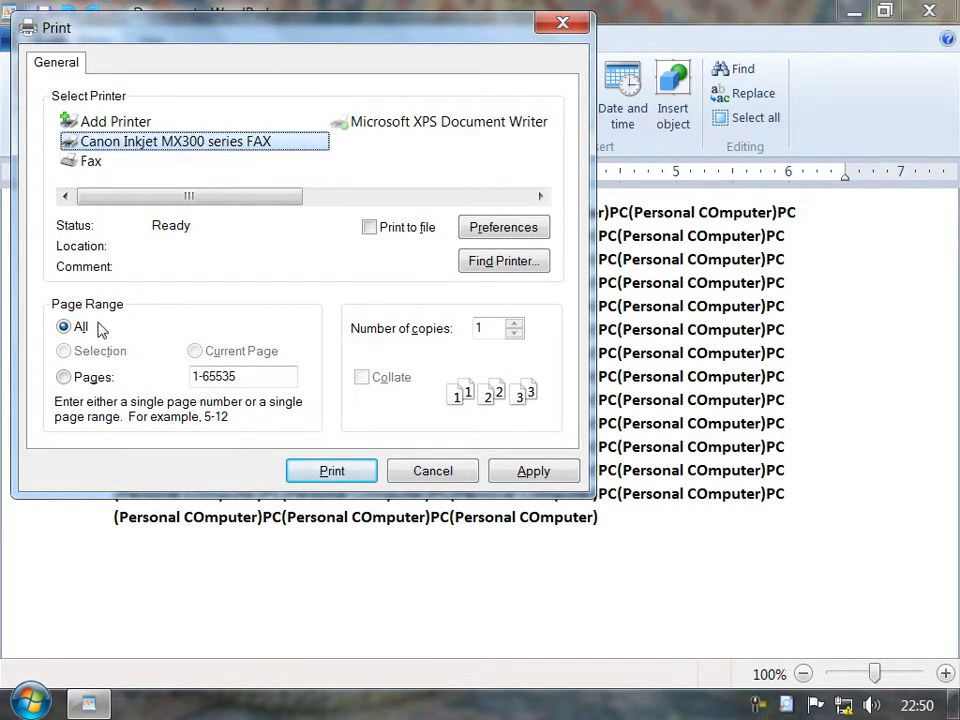
{"action": "double_click", "coordinate": [484, 329]}
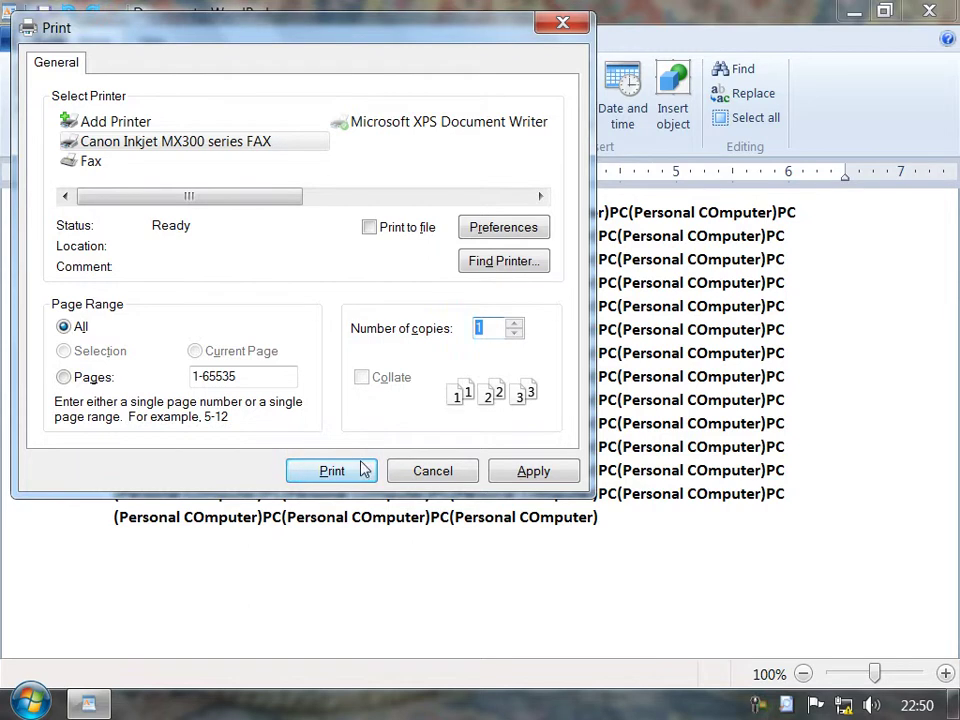
{"action": "left_click", "coordinate": [466, 475]}
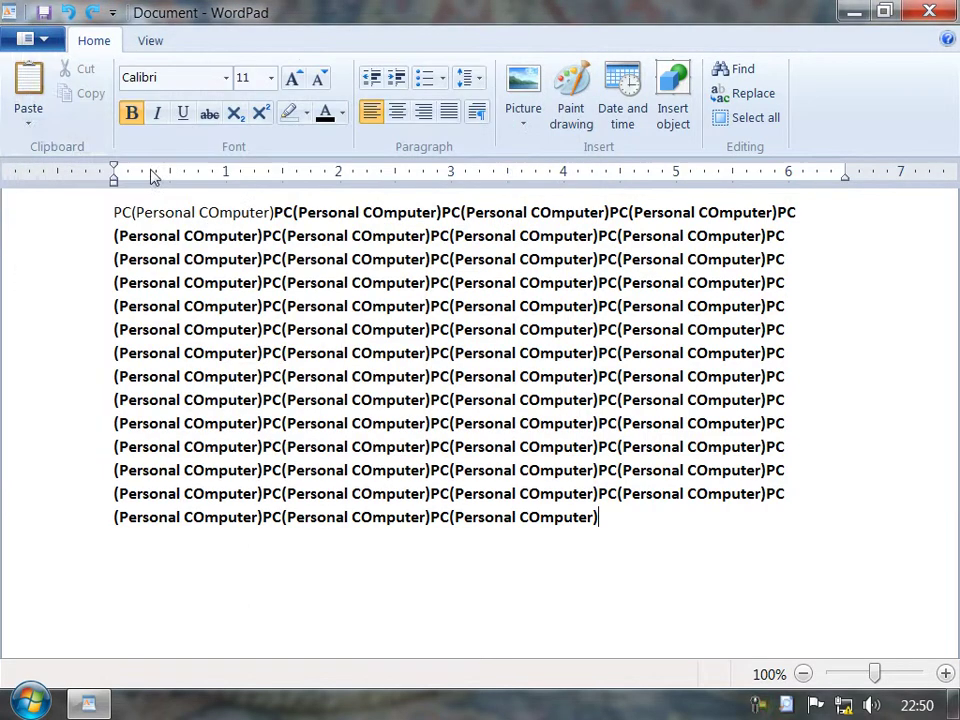
Set the top page margin to 1 inch in Page Setup and apply it to the document.
{"action": "left_click", "coordinate": [32, 40]}
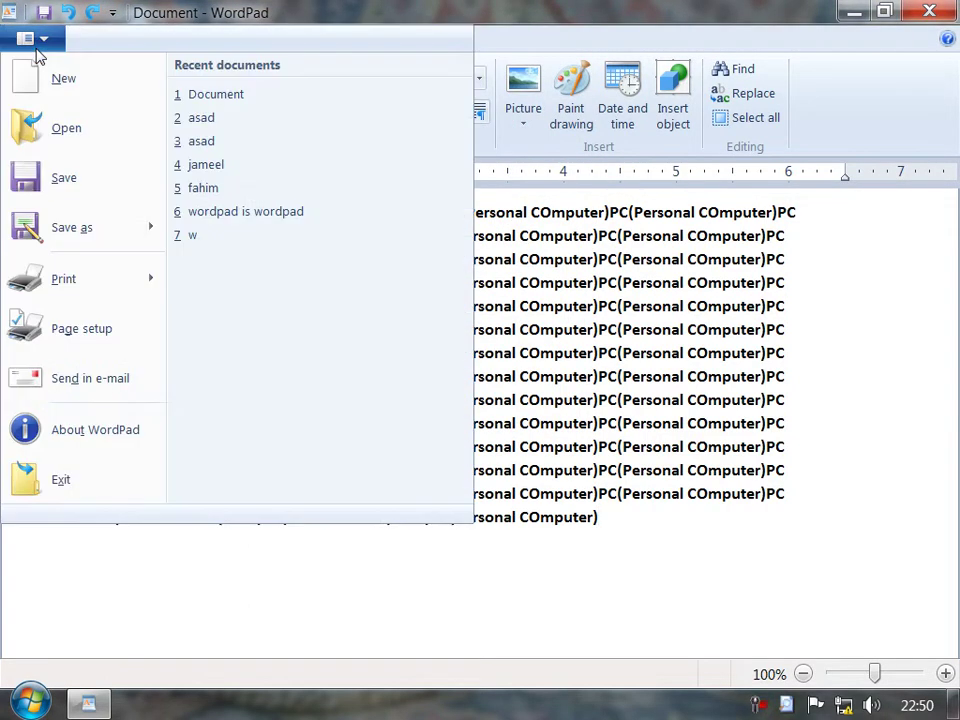
{"action": "left_click", "coordinate": [122, 317]}
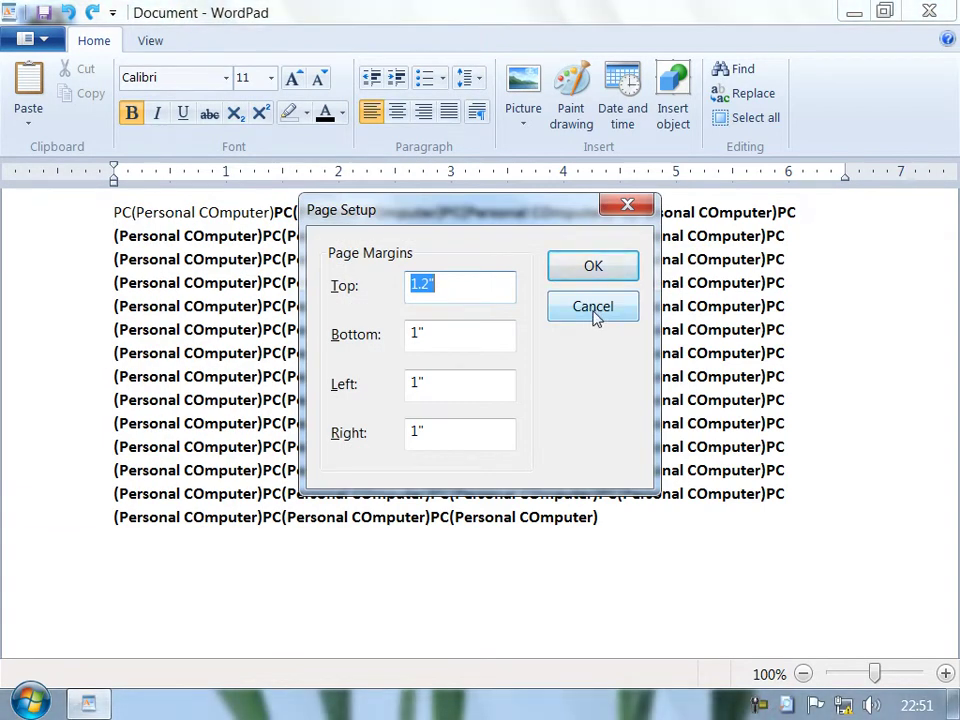
{"action": "left_click", "coordinate": [593, 307]}
{"action": "left_click", "coordinate": [36, 39]}
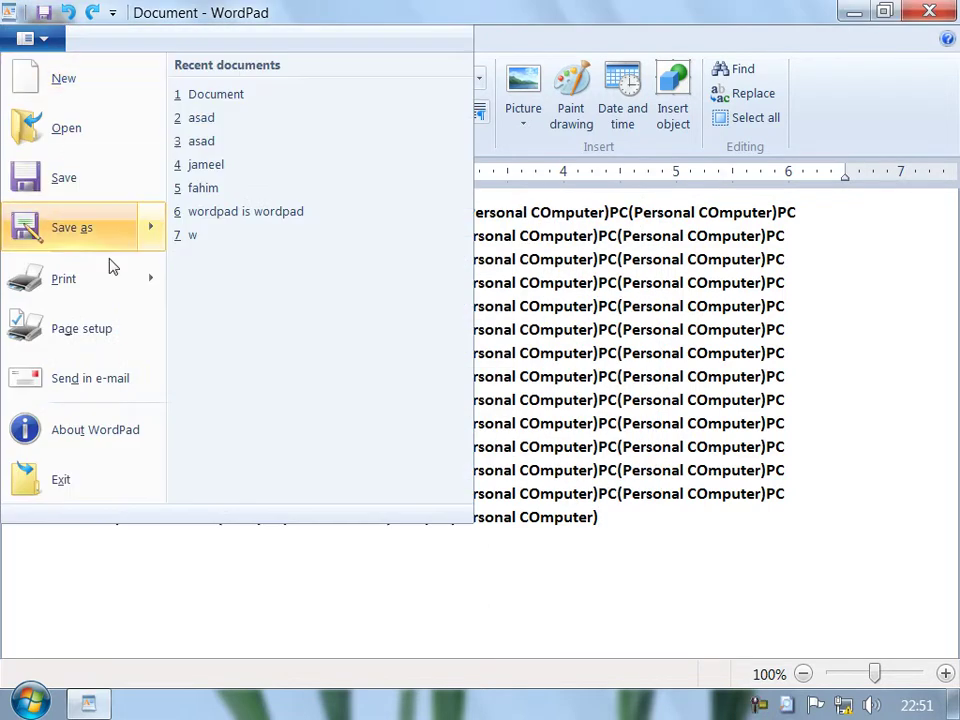
{"action": "left_click", "coordinate": [128, 326]}
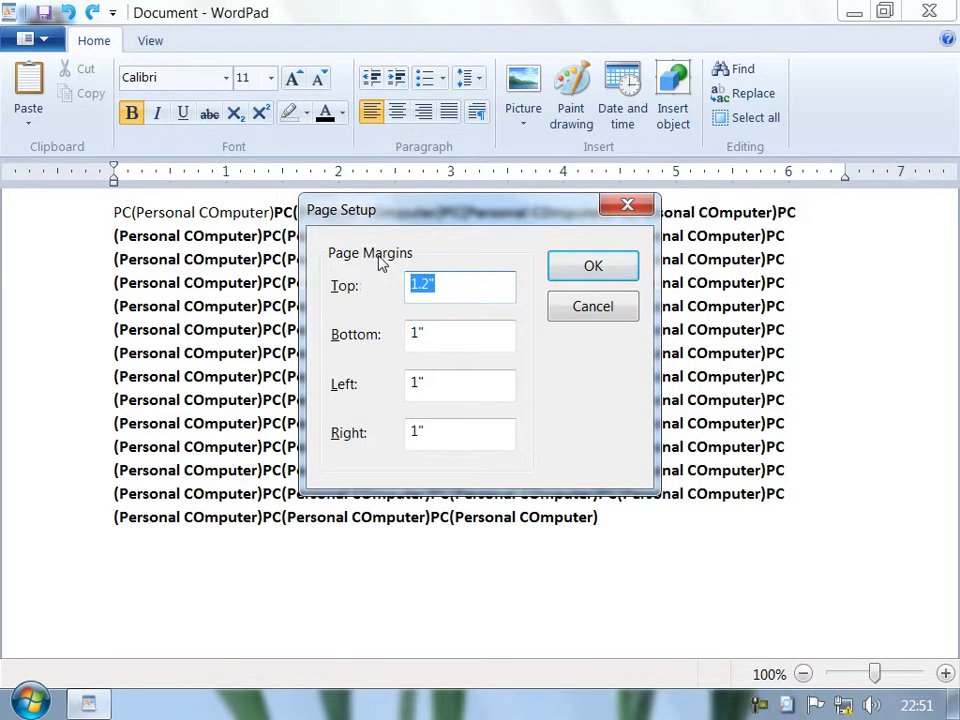
{"action": "type", "text": "1"}
{"action": "left_click", "coordinate": [572, 276]}
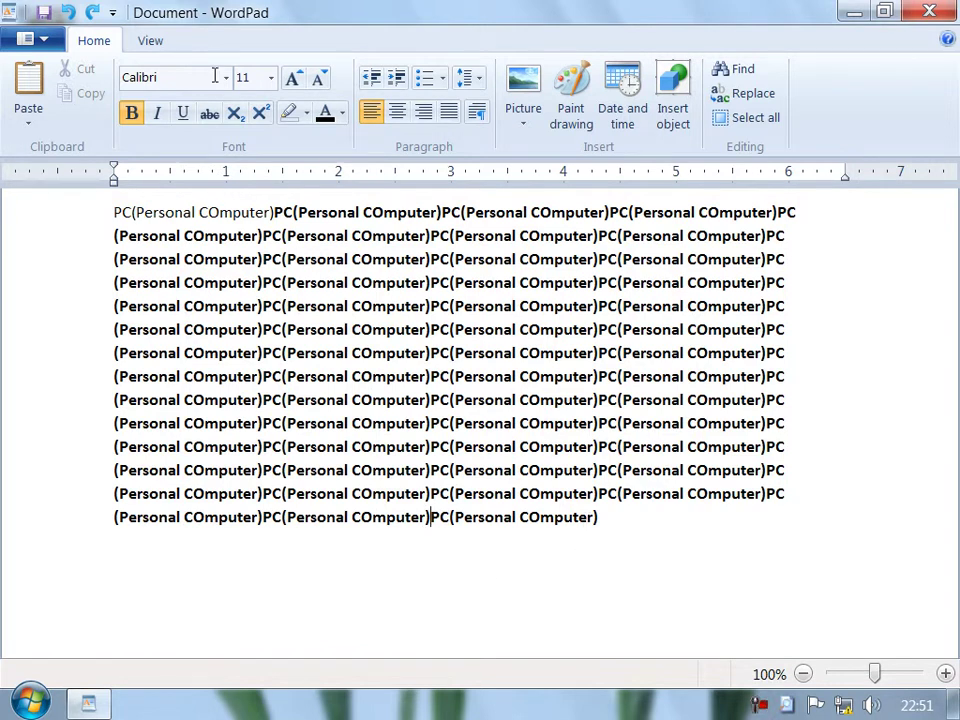
Set the left page margin to 3 inches in Page Setup and apply it to the document.
{"action": "left_click", "coordinate": [28, 40]}
{"action": "left_click", "coordinate": [120, 339]}
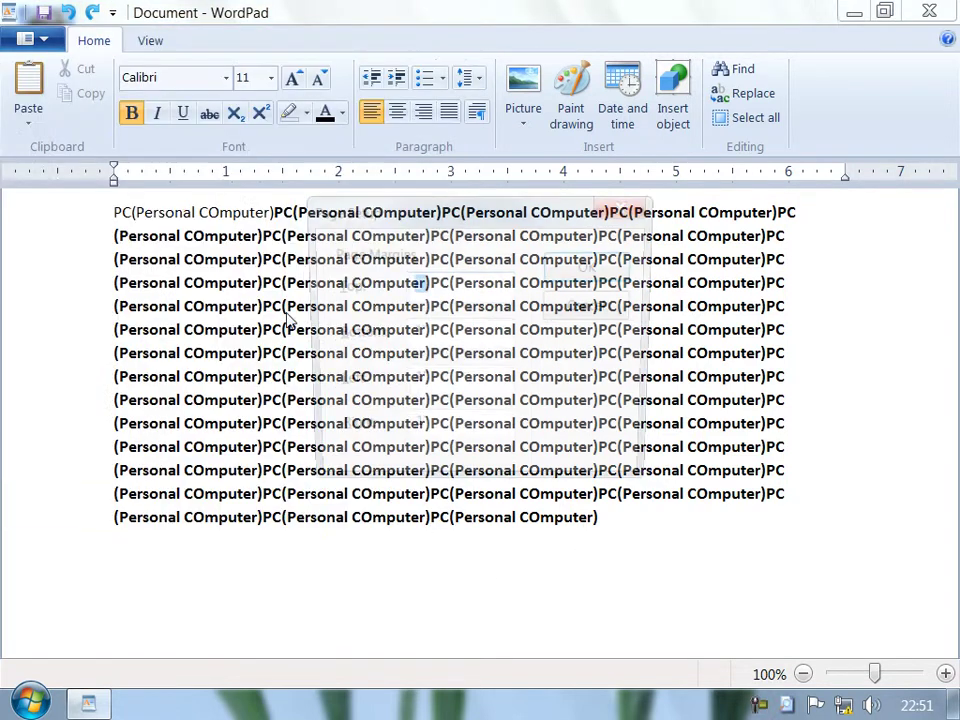
{"action": "key", "text": "Tab"}
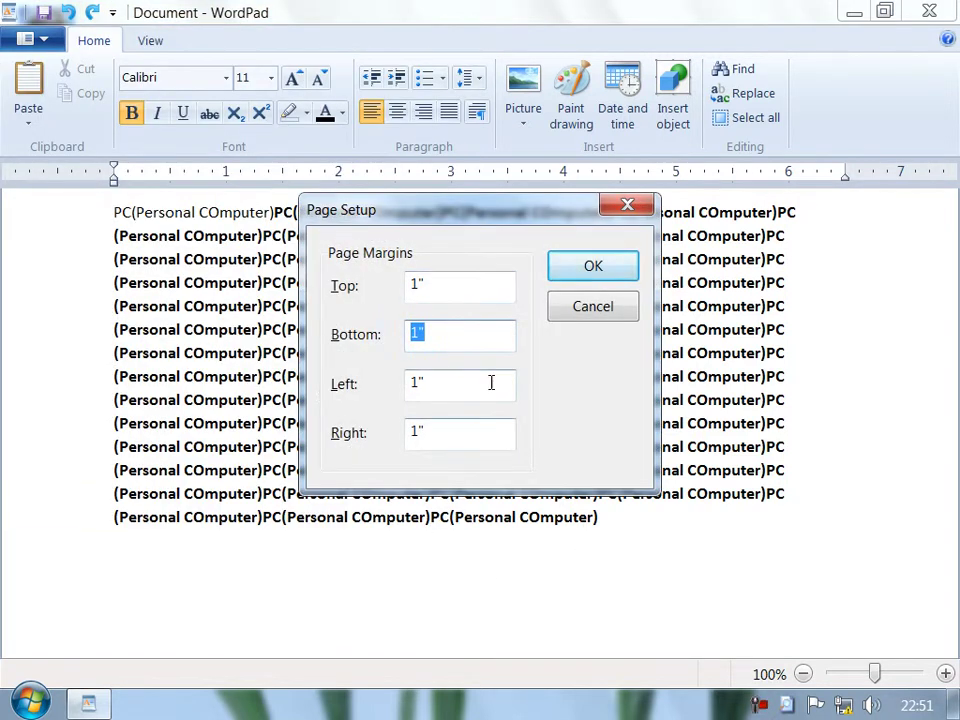
{"action": "key", "text": "Tab"}
{"action": "key", "text": "Tab"}
{"action": "left_click", "coordinate": [454, 388]}
{"action": "key", "text": "BackSpace"}
{"action": "key", "text": "BackSpace"}
{"action": "type", "text": "3"}
{"action": "left_click", "coordinate": [567, 265]}
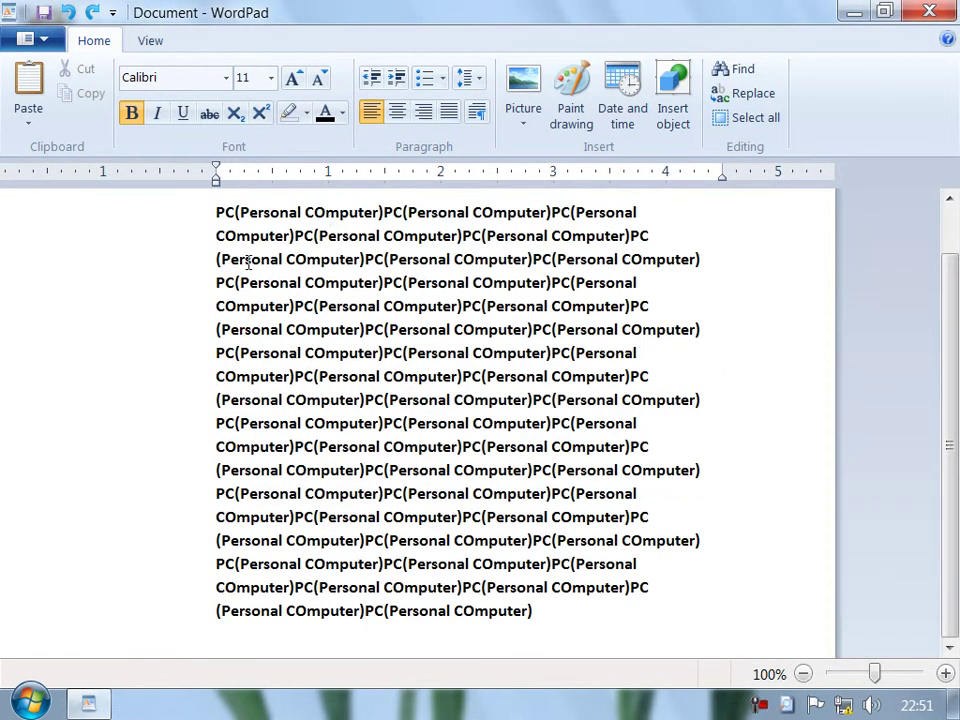
Paste another copy of the PC(Personal COmputer) text into the document, review the page margins in Page Setup and cancel.
{"action": "key", "text": "ctrl+v"}
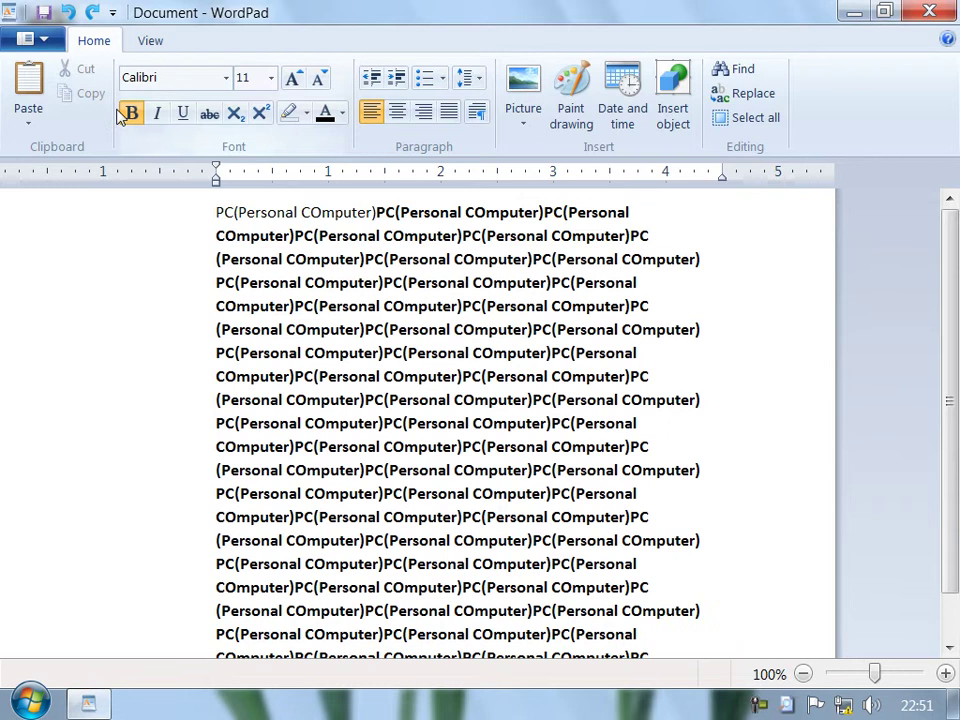
{"action": "left_click", "coordinate": [25, 40]}
{"action": "left_click", "coordinate": [118, 336]}
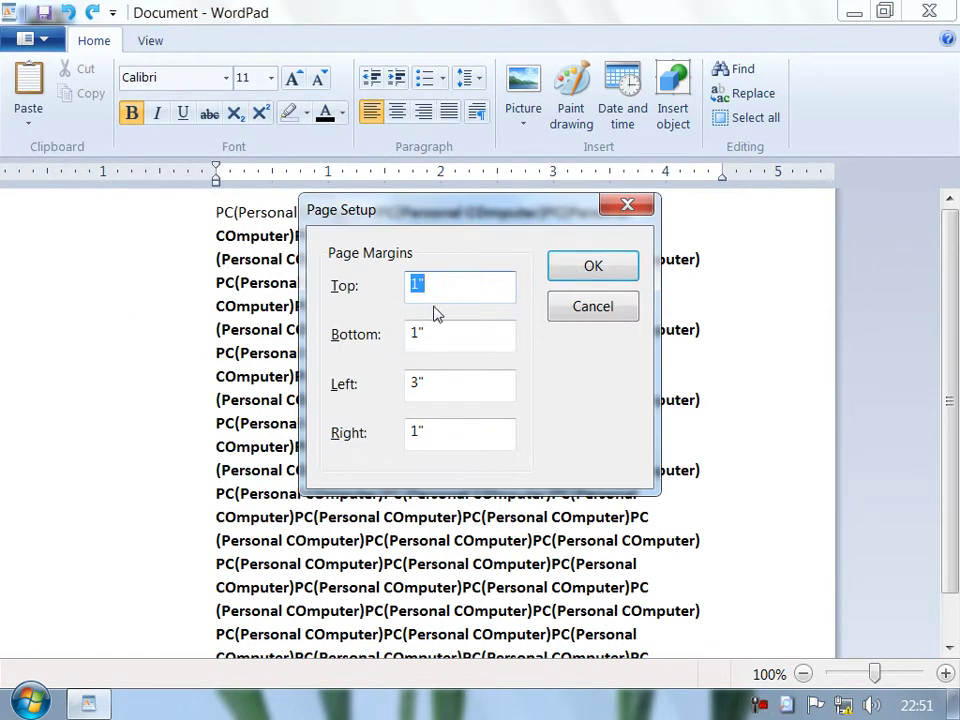
{"action": "left_click", "coordinate": [615, 318]}
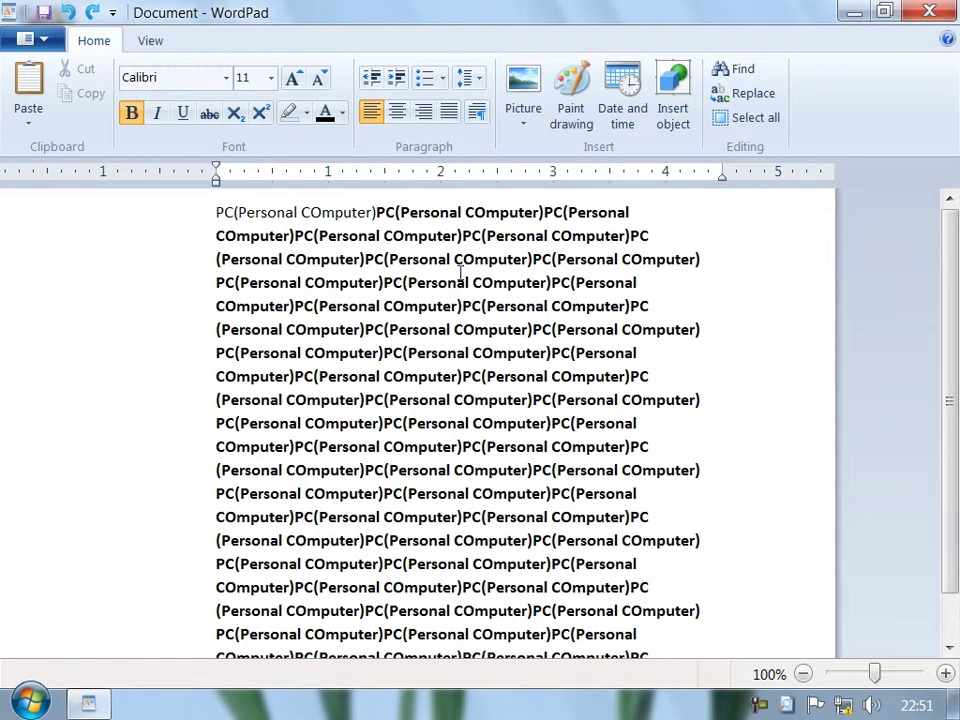
View the About WordPad version and licence information and close it.
{"action": "left_click", "coordinate": [14, 40]}
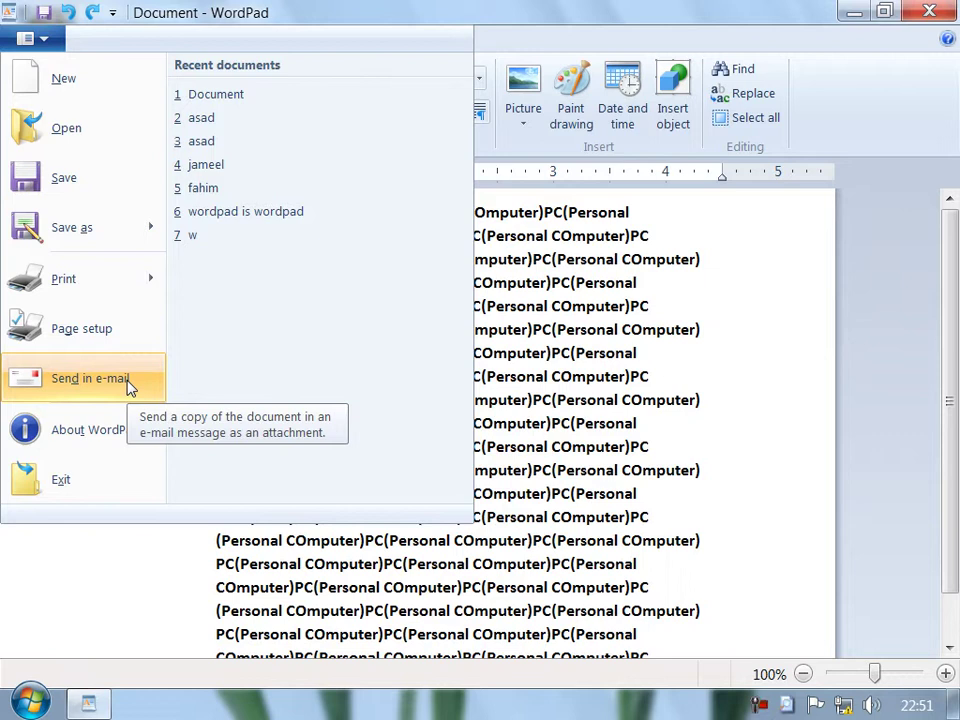
{"action": "left_click", "coordinate": [102, 430]}
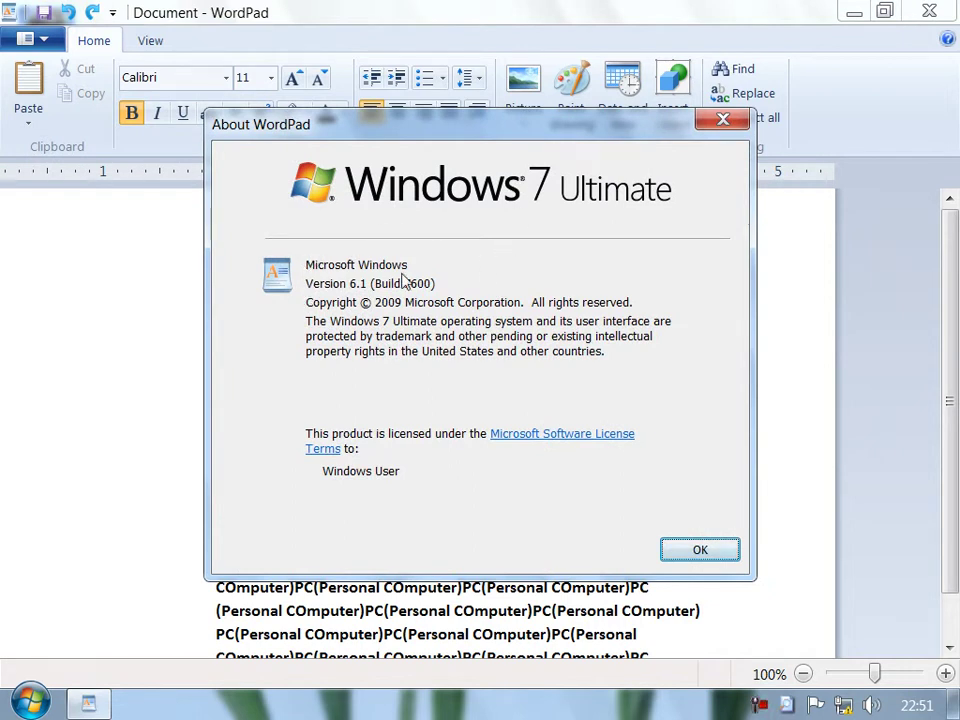
{"action": "left_click", "coordinate": [699, 553]}
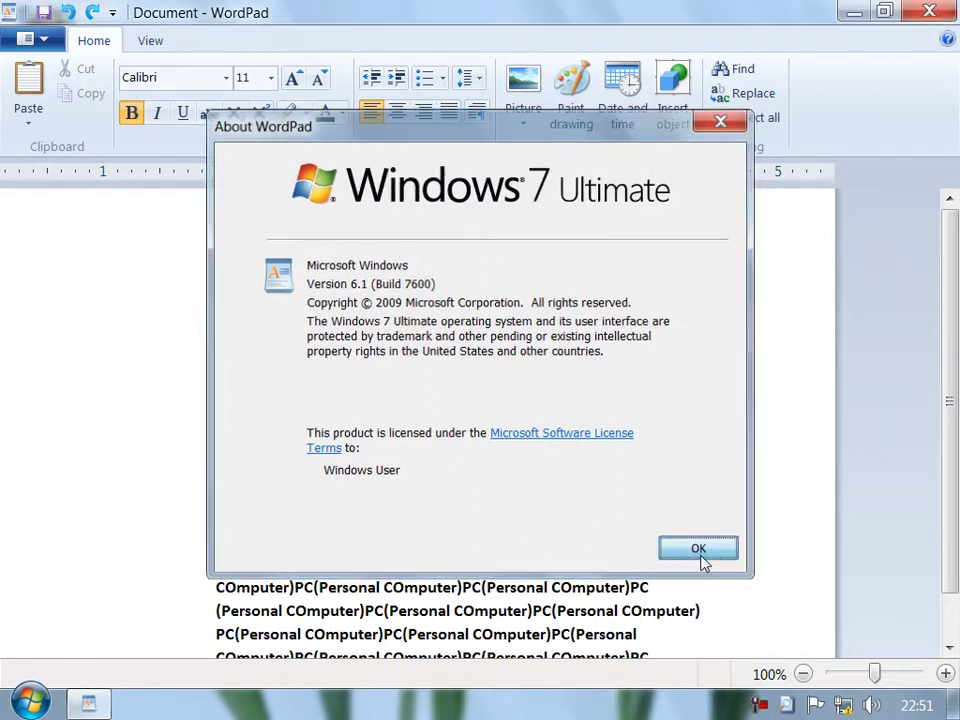
Exit WordPad without saving the changes to Document.
{"action": "left_click", "coordinate": [25, 39]}
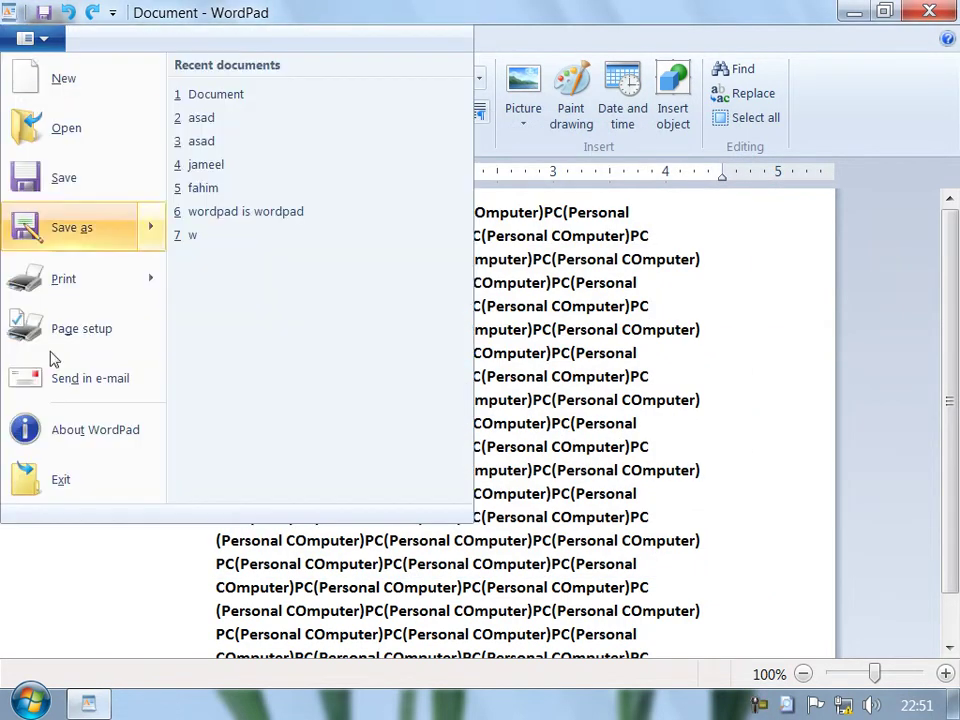
{"action": "left_click", "coordinate": [73, 505]}
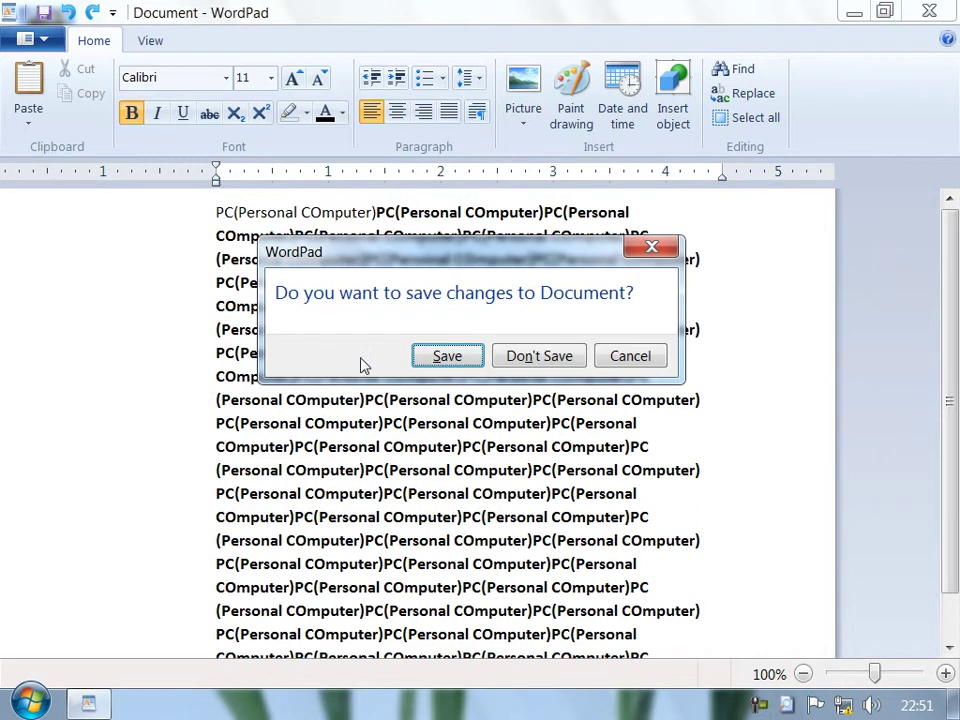
{"action": "left_click", "coordinate": [540, 362]}
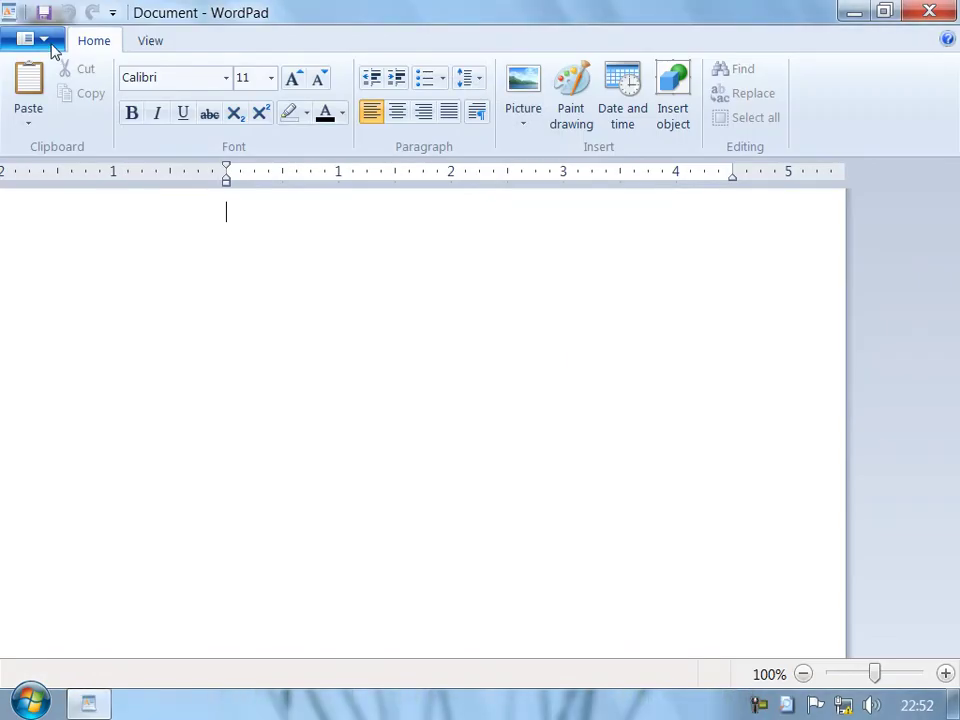
Open the file "wordpad is wordpad" from the recent documents.
{"action": "left_click", "coordinate": [52, 47]}
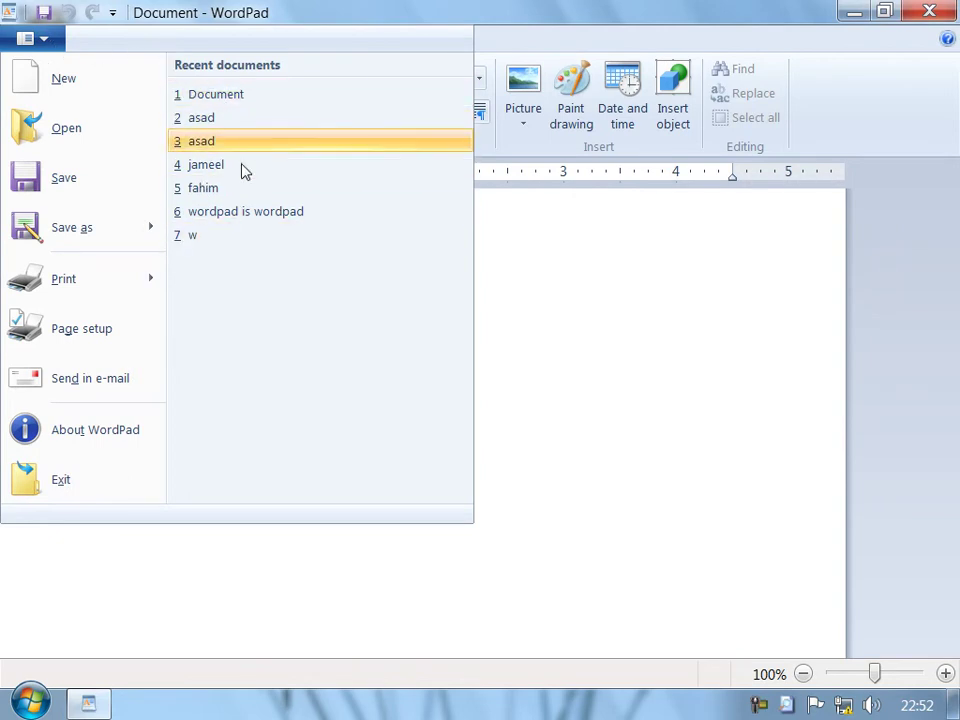
{"action": "left_click", "coordinate": [266, 213]}
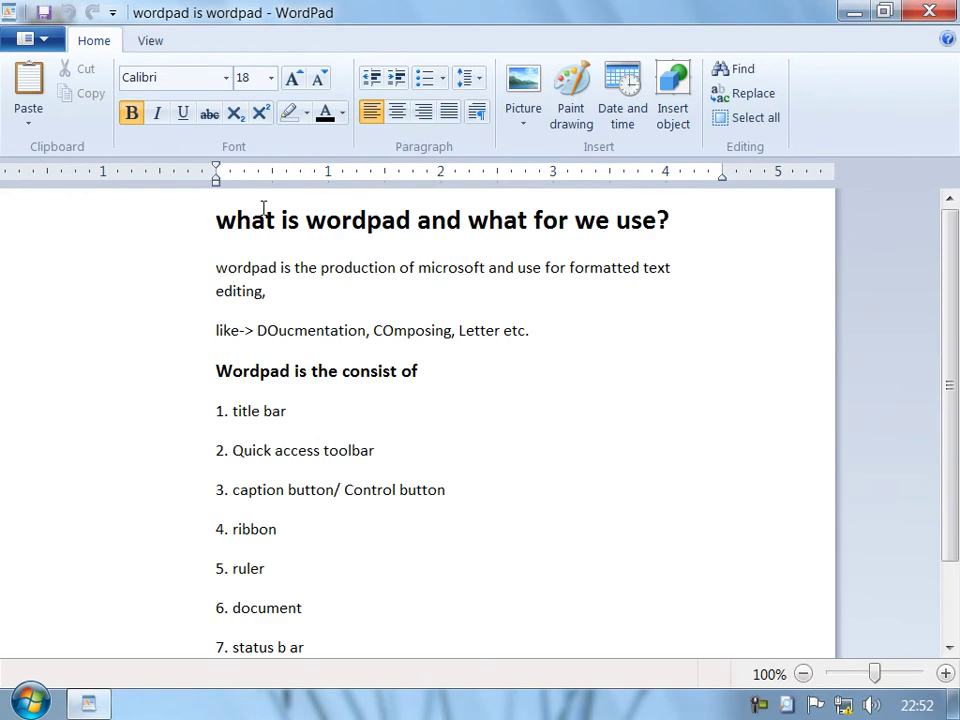
Try to open the fifth recent document and return to the text of "wordpad is wordpad".
{"action": "left_click", "coordinate": [27, 38]}
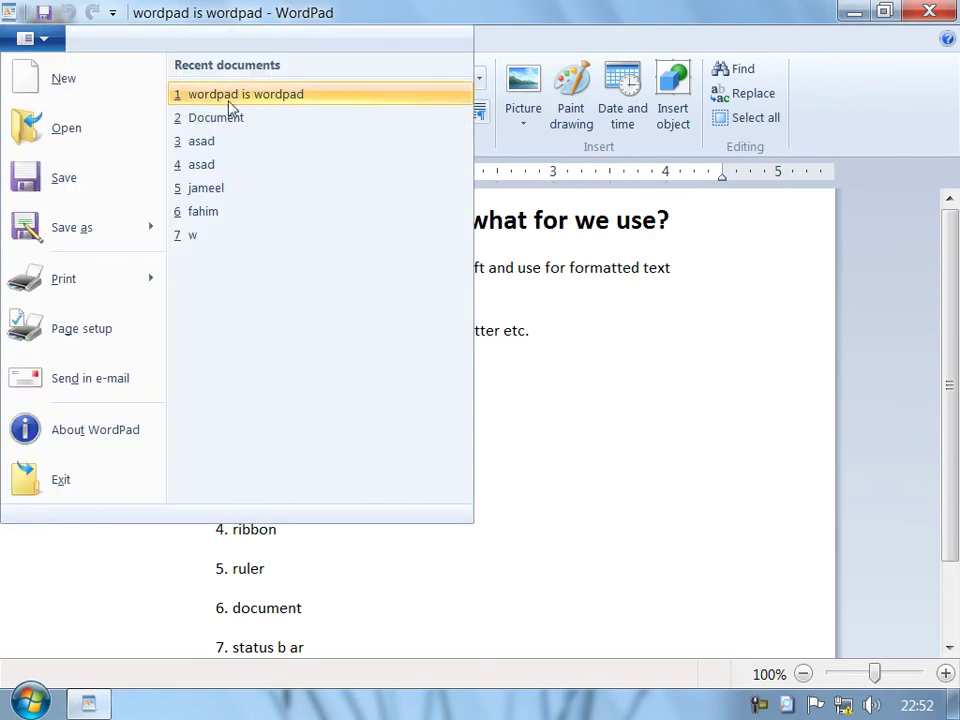
{"action": "left_click", "coordinate": [221, 192]}
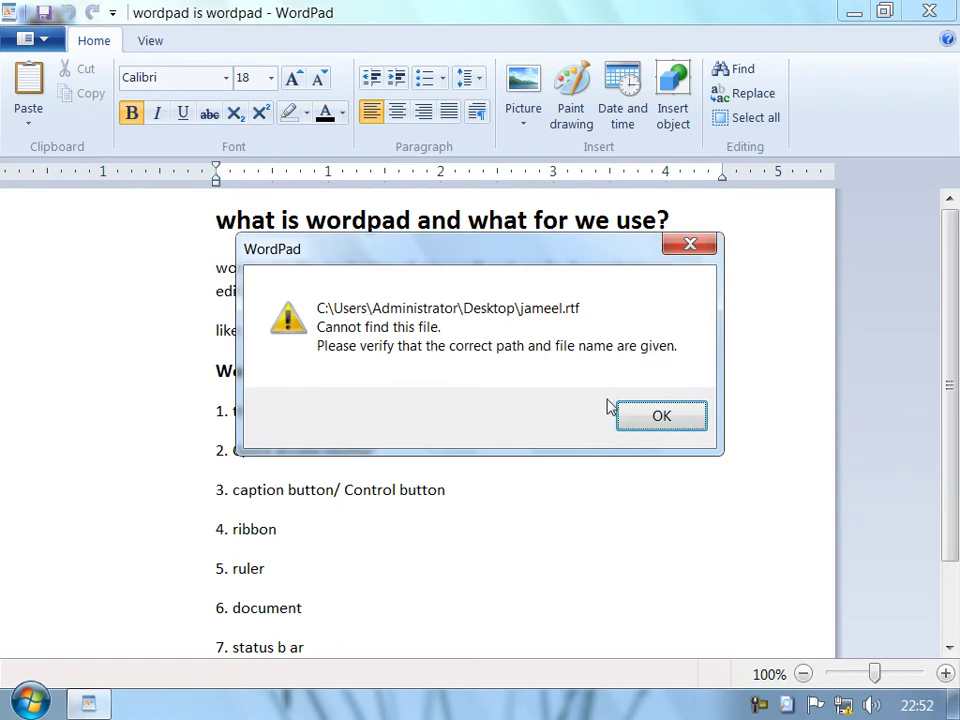
{"action": "left_click", "coordinate": [650, 412]}
{"action": "left_click", "coordinate": [440, 452]}
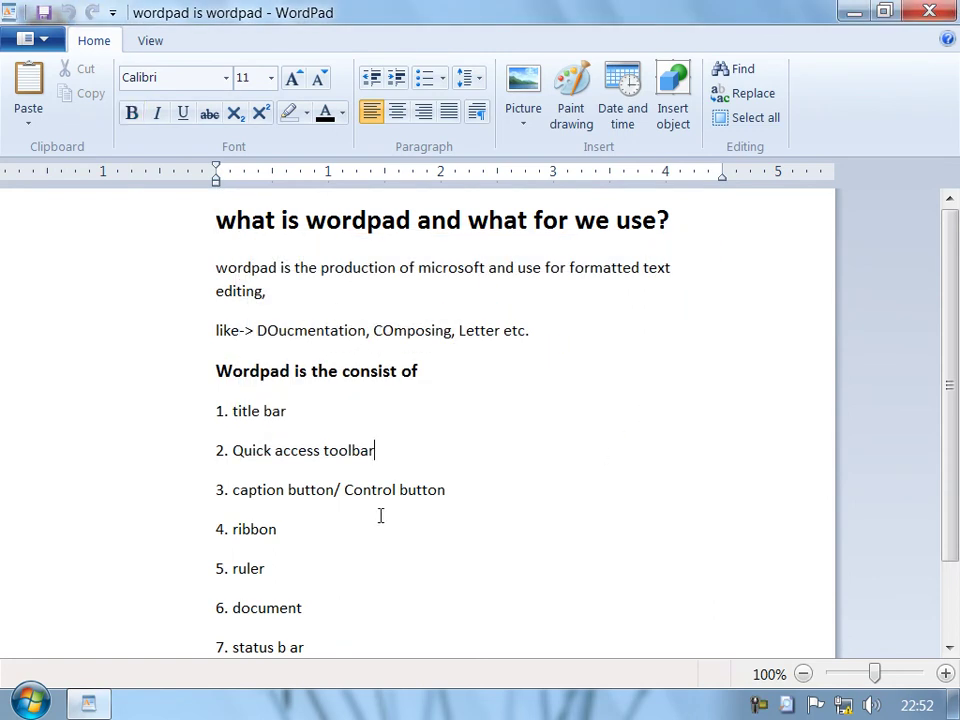
{"action": "left_click", "coordinate": [60, 41]}
{"action": "left_click", "coordinate": [60, 40]}
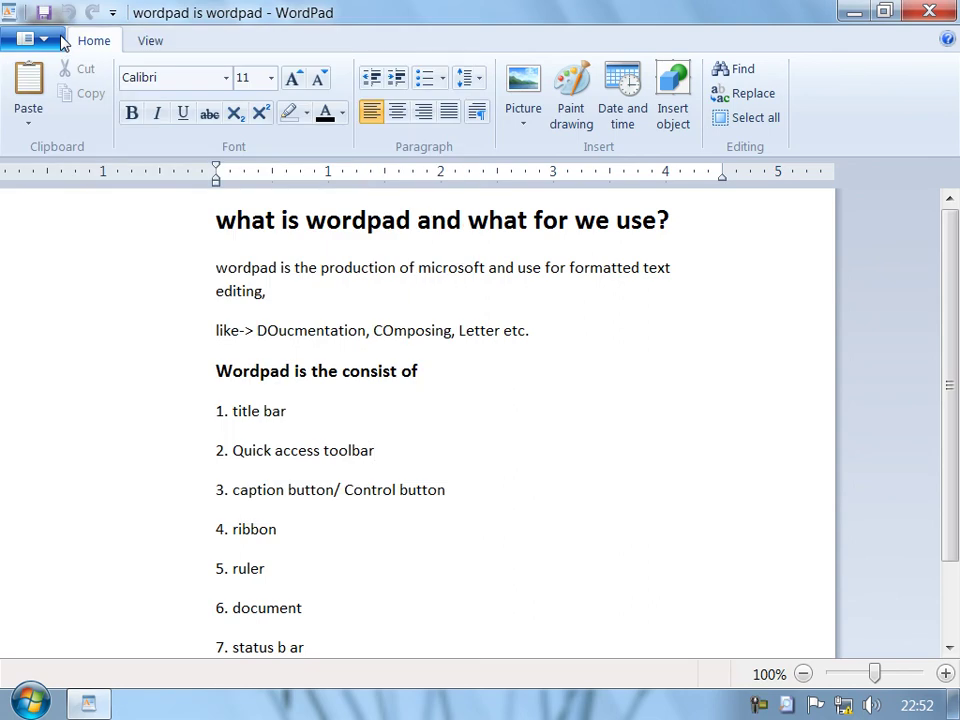